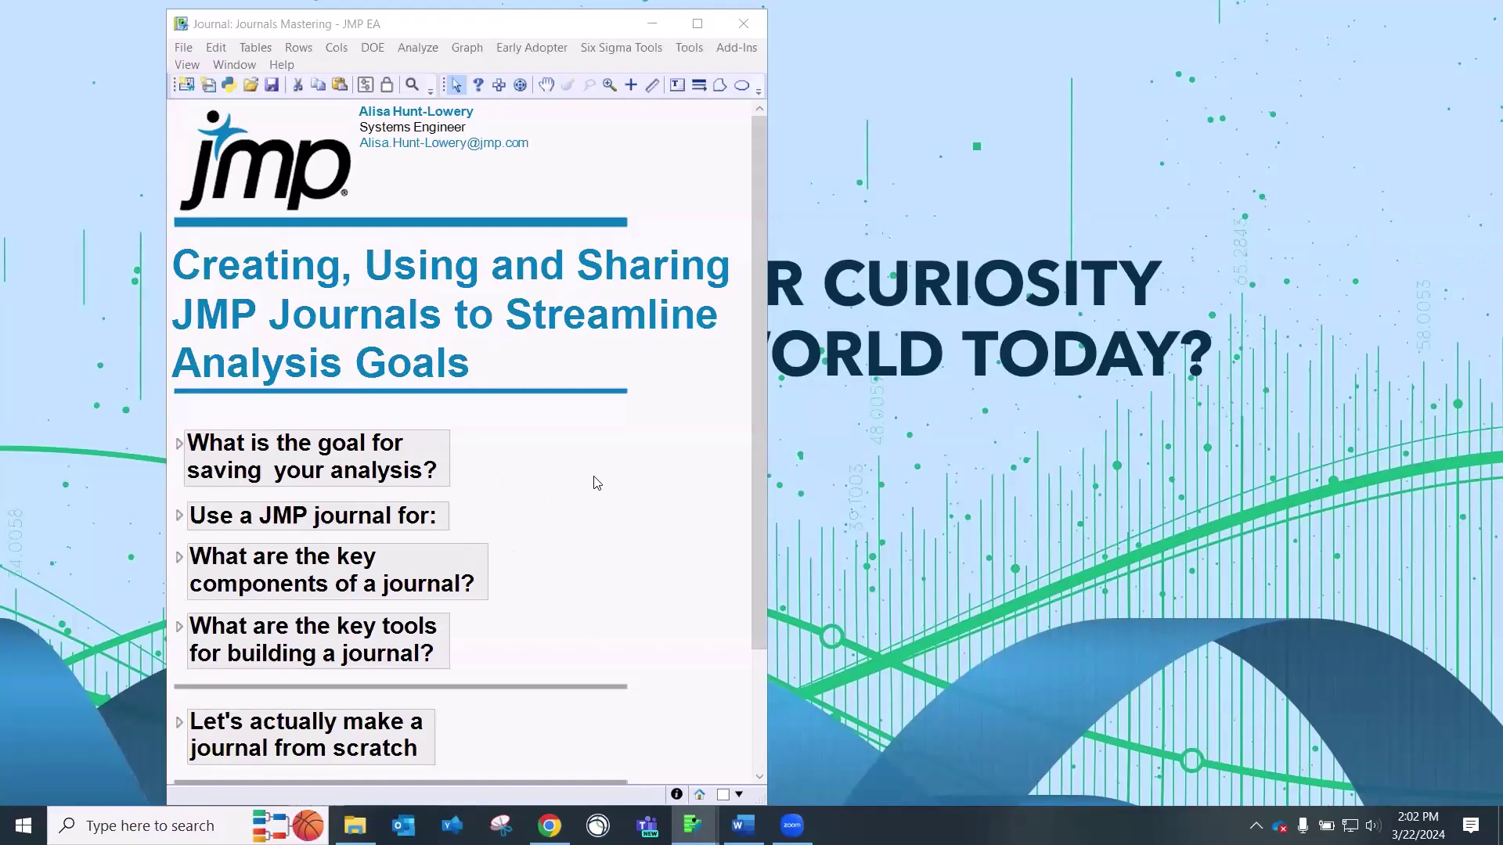
# - Collapse the 'What is the goal for saving your analysis?' question and advance with Next
pyautogui.scroll(-1, 597, 483)
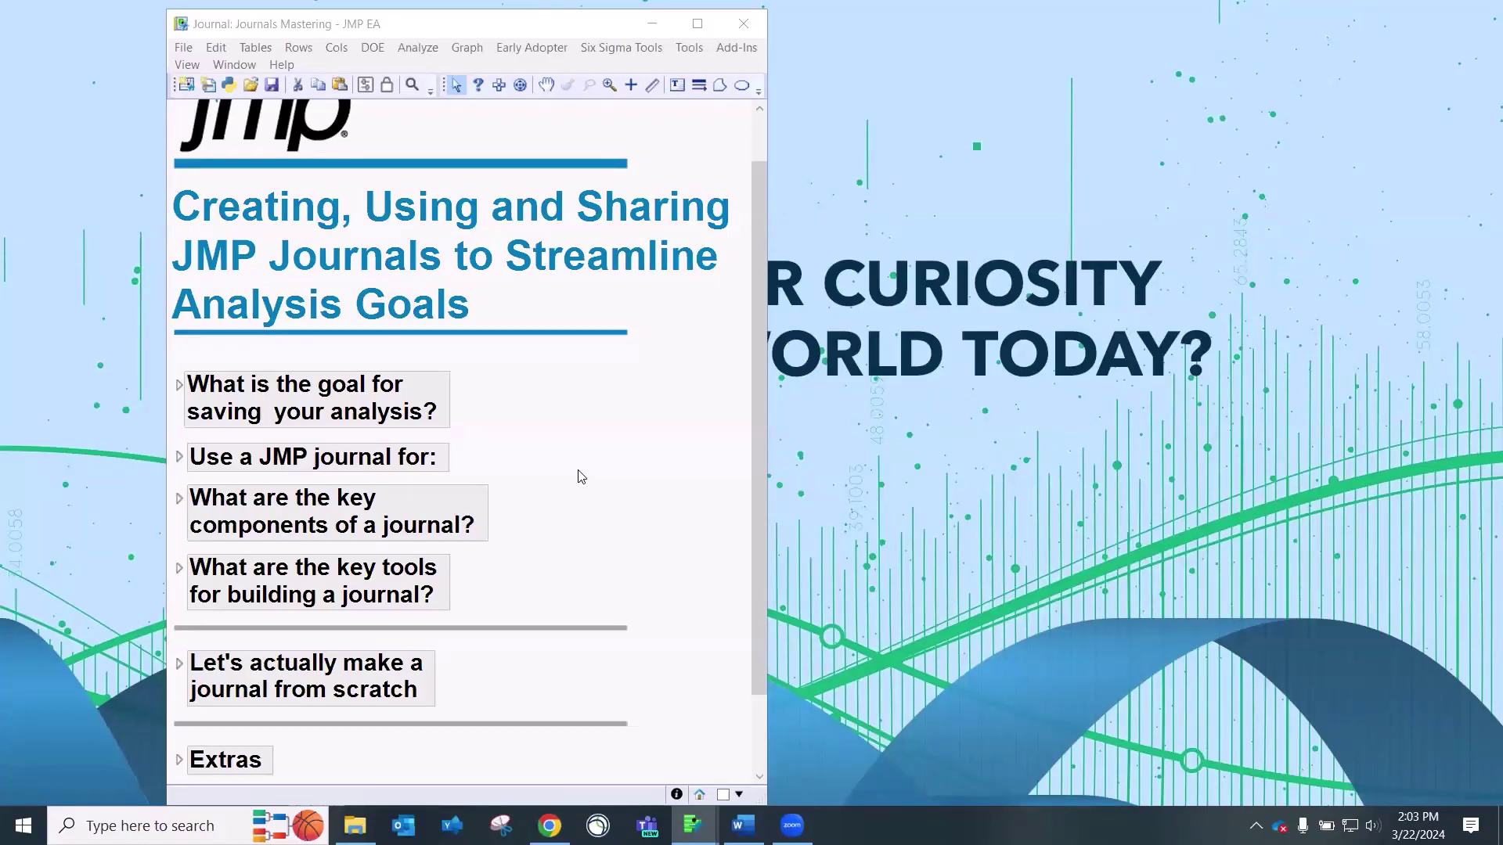
pyautogui.click(180, 385)
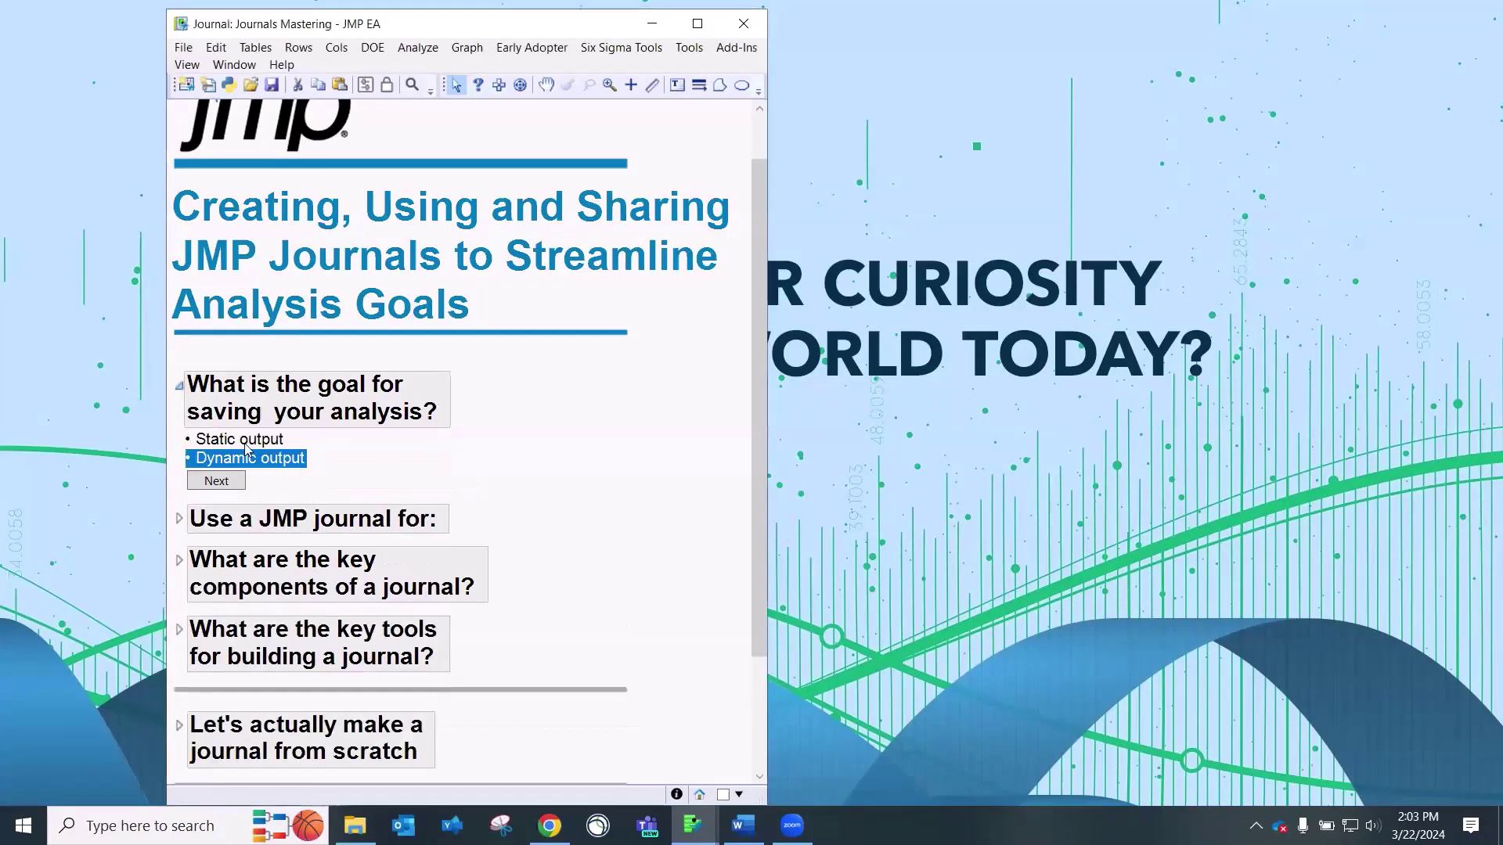
pyautogui.press('Up')
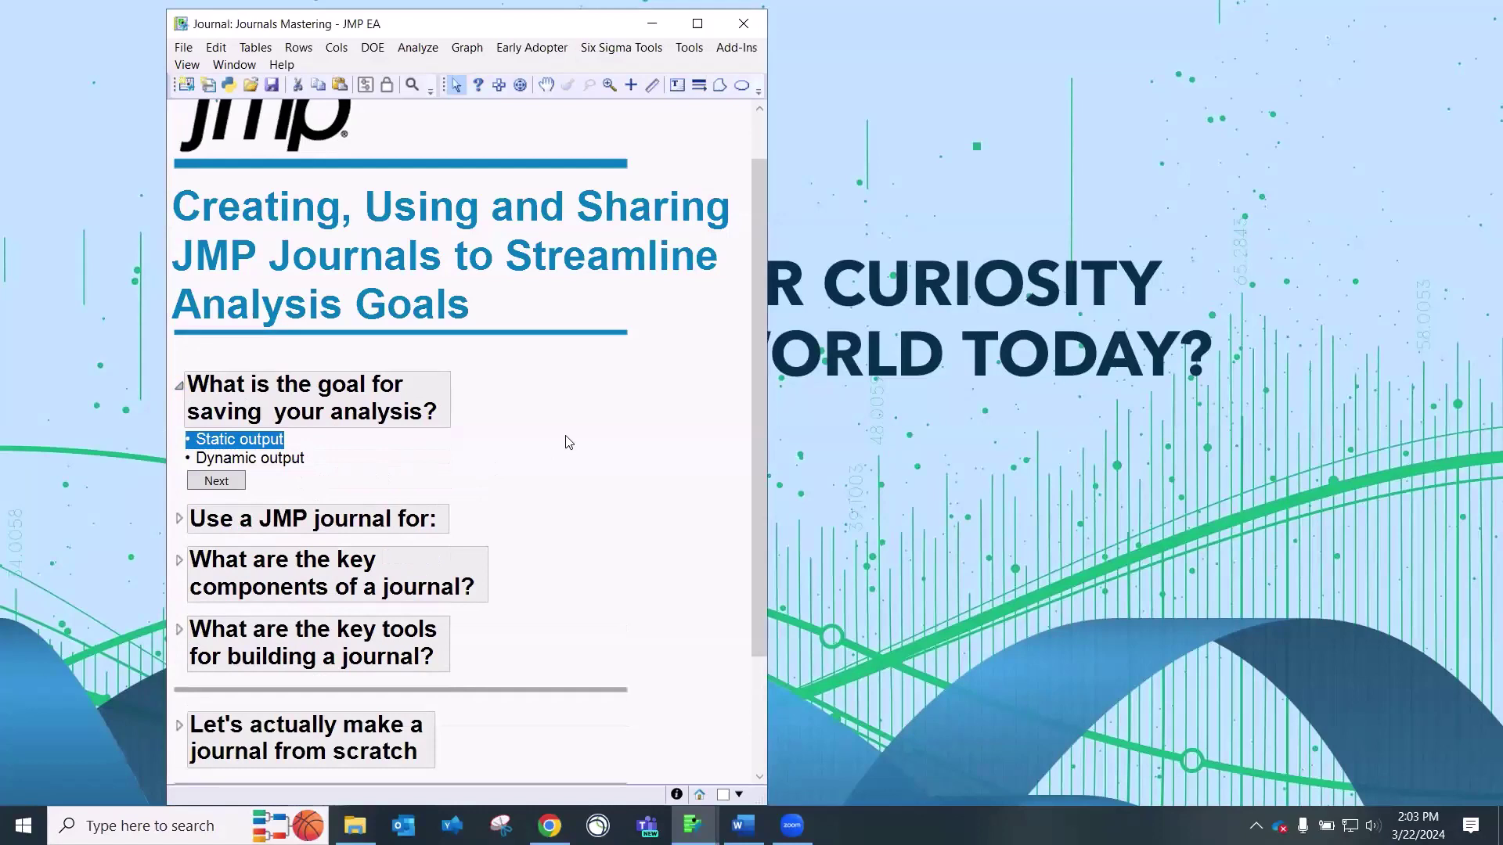
pyautogui.moveTo(559, 426)
pyautogui.mouseDown()
pyautogui.moveTo(276, 366)
pyautogui.moveTo(174, 413)
pyautogui.moveTo(501, 421)
pyautogui.moveTo(495, 380)
pyautogui.mouseUp()
pyautogui.press('Escape')
pyautogui.click(227, 489)
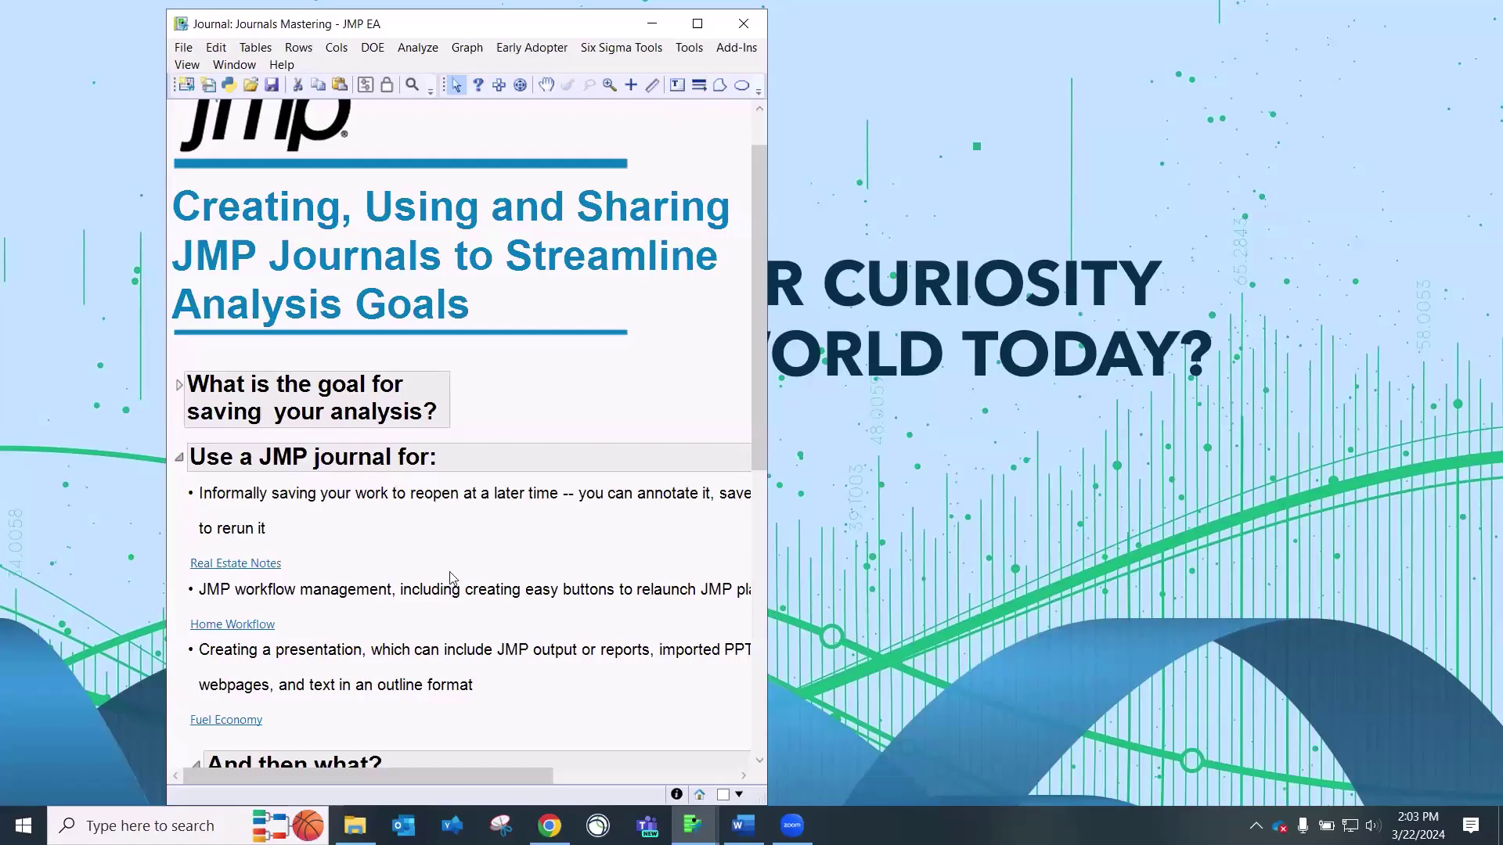
# - Open the Real Estate Notes example journal and maximize its window
pyautogui.click(269, 565)
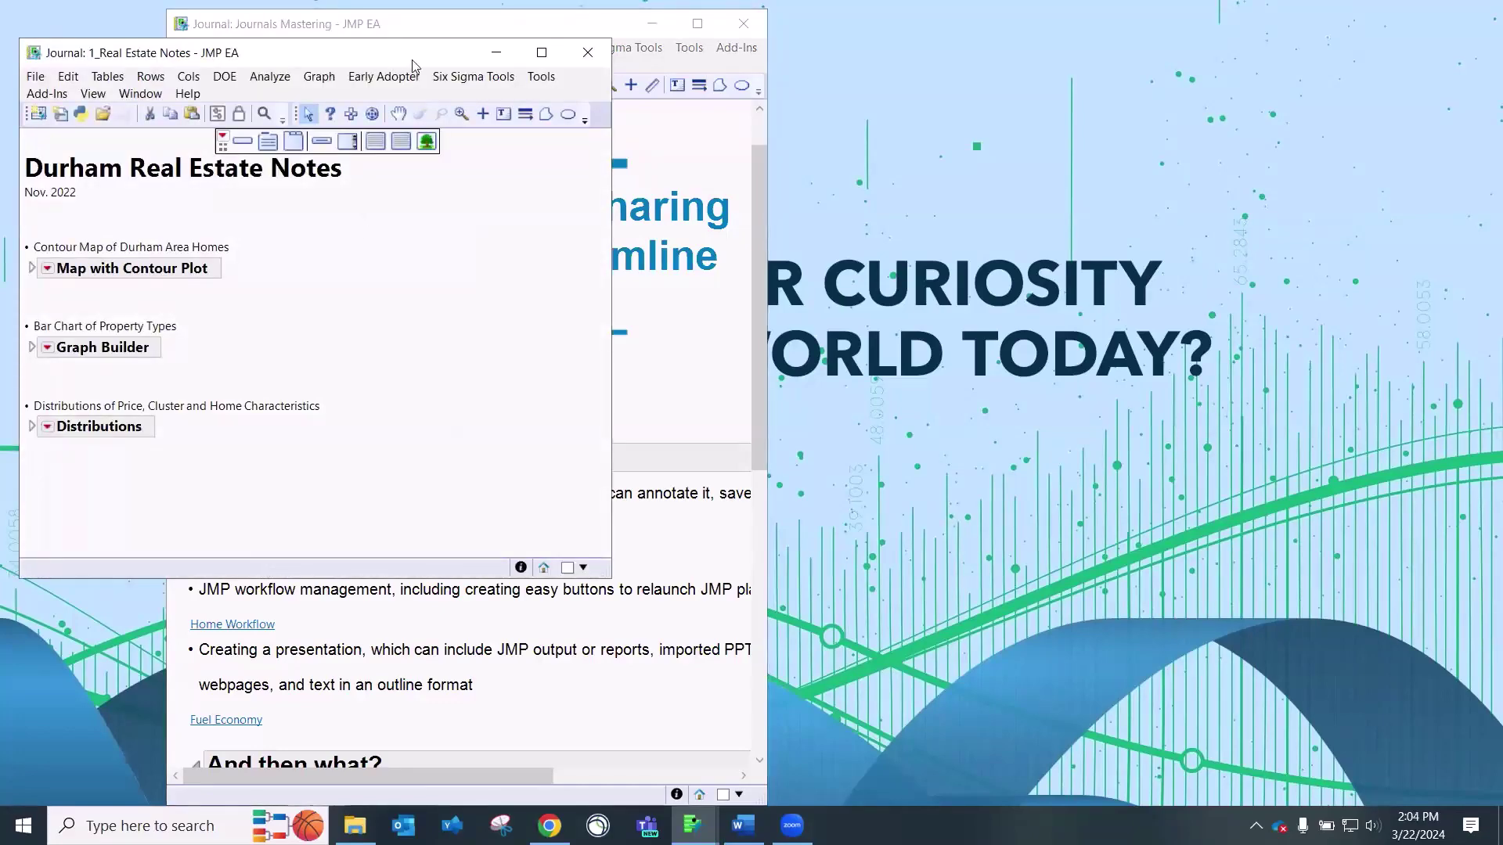
pyautogui.moveTo(415, 66); pyautogui.dragTo(1012, 153)
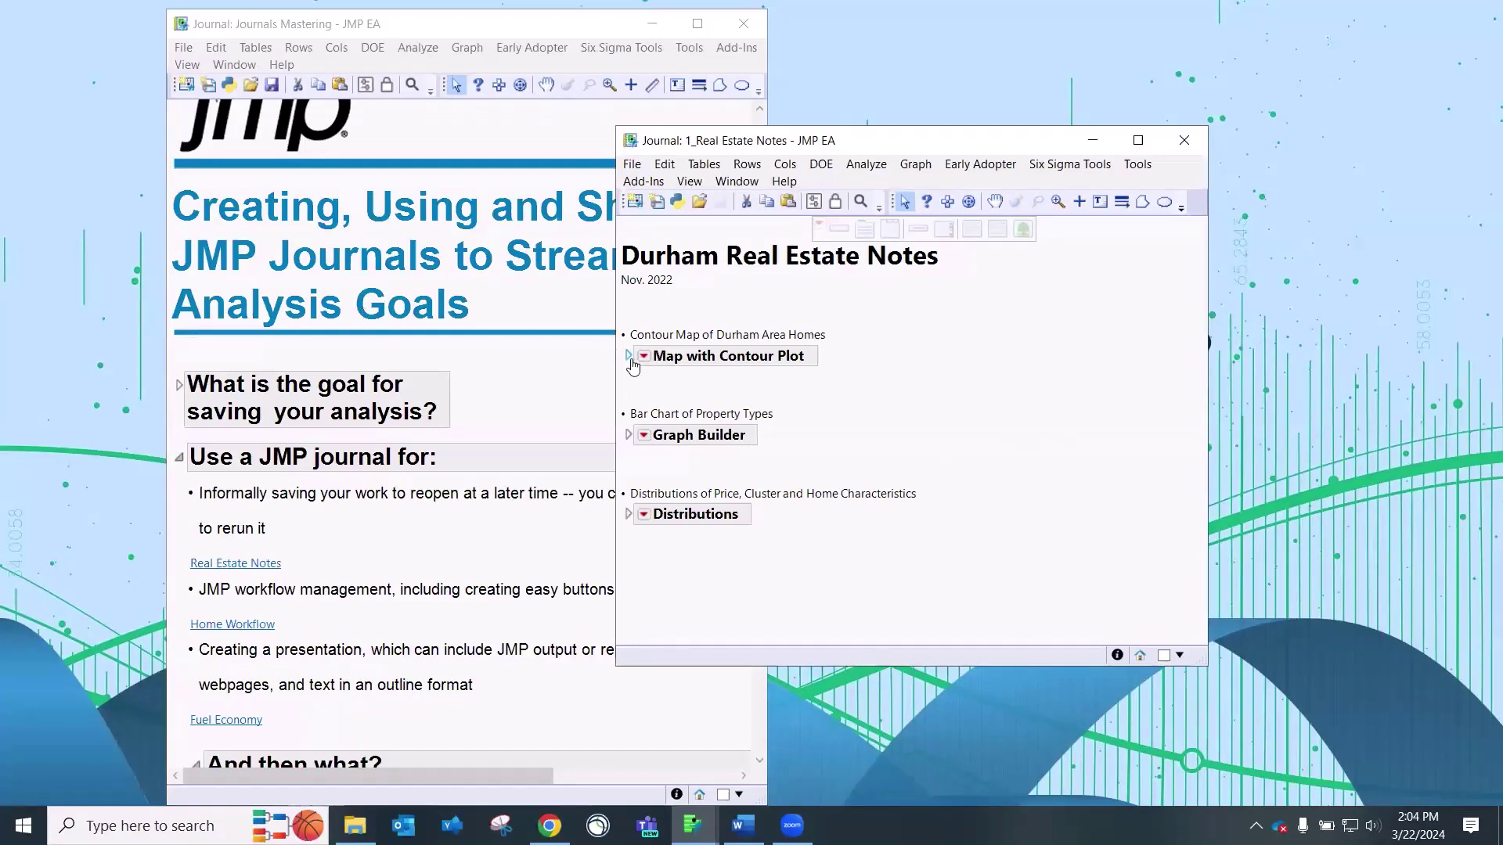
pyautogui.press('super+Up')
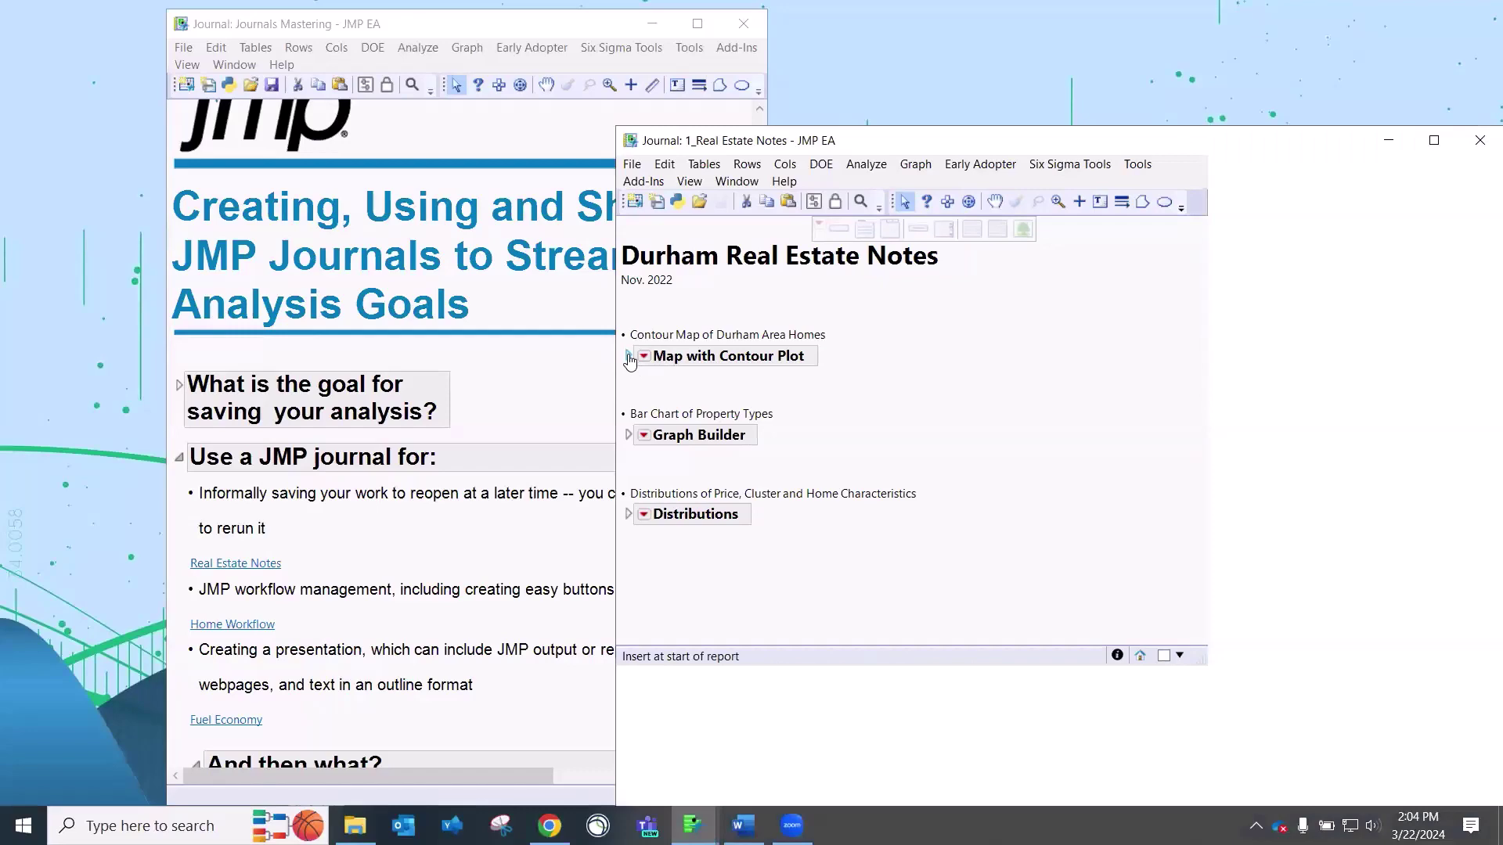
# - Expand Map with Contour Plot and scroll through the Durham home-price contour map
pyautogui.click(629, 357)
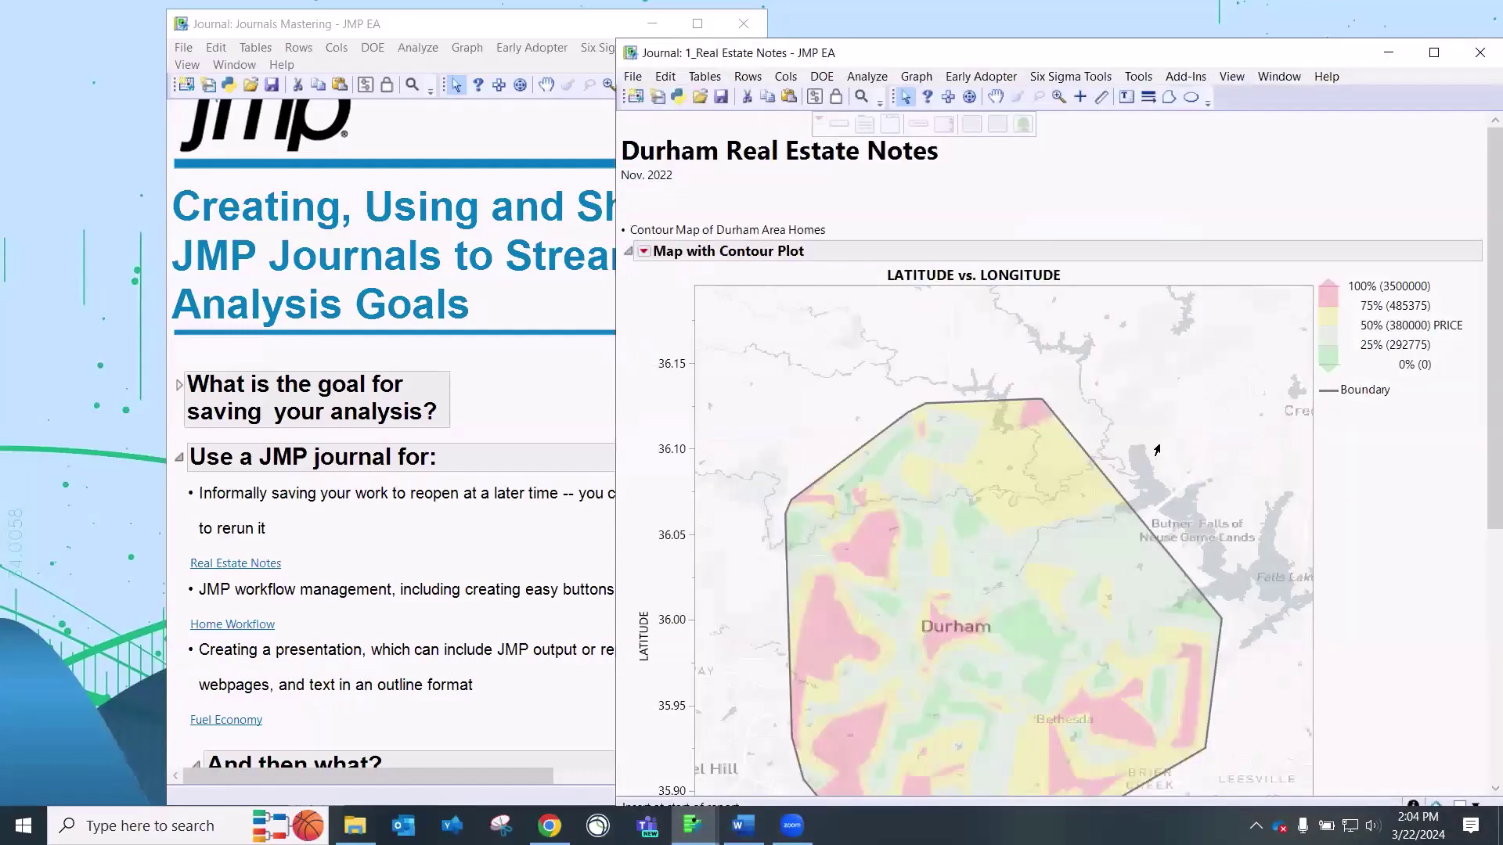
pyautogui.scroll(-1, 1164, 466)
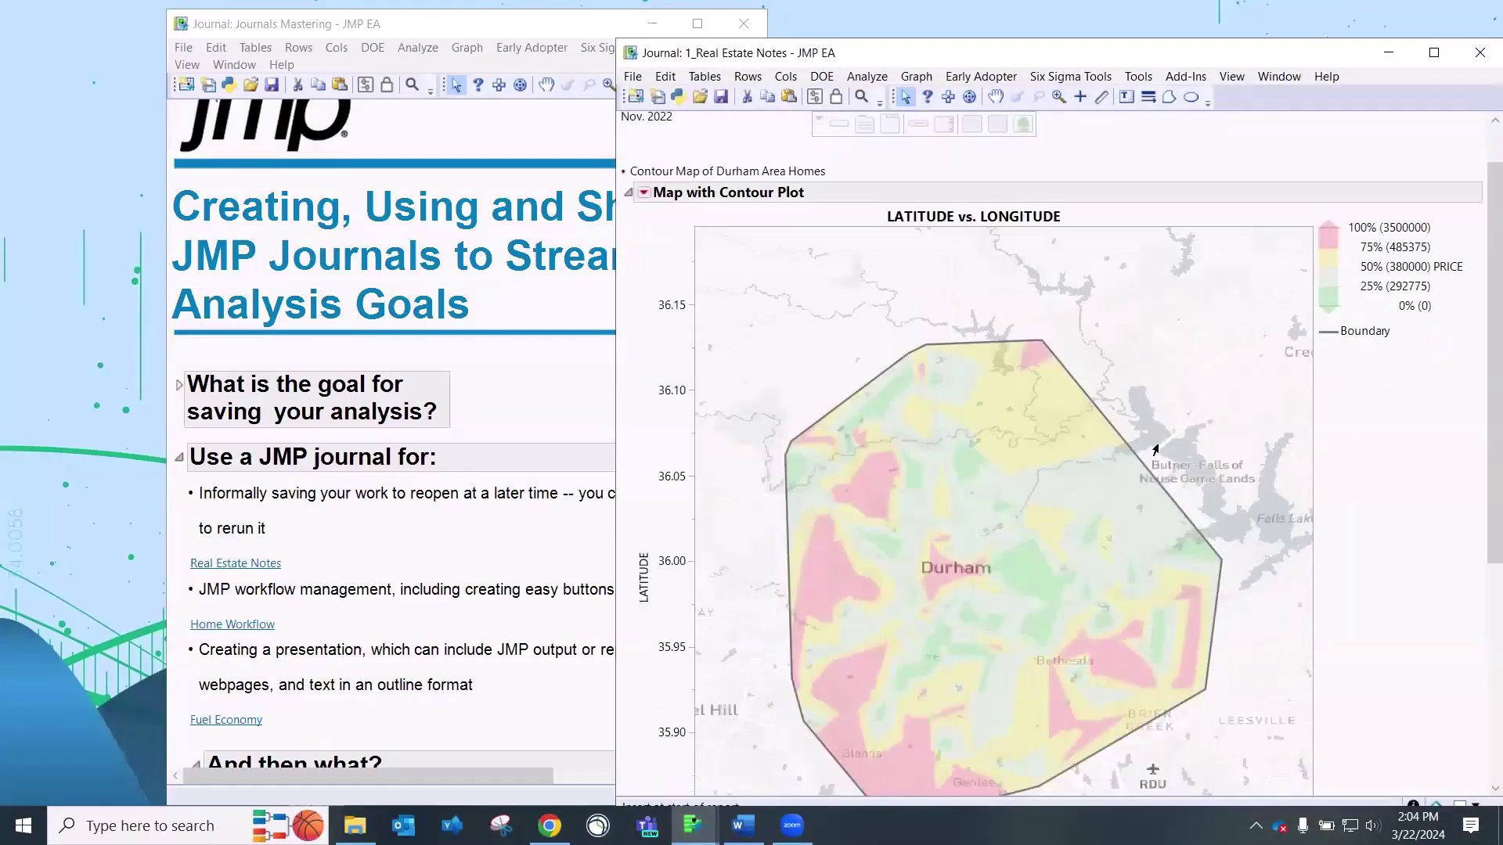
pyautogui.scroll(-1, 1026, 458)
pyautogui.scroll(-1, 1026, 458)
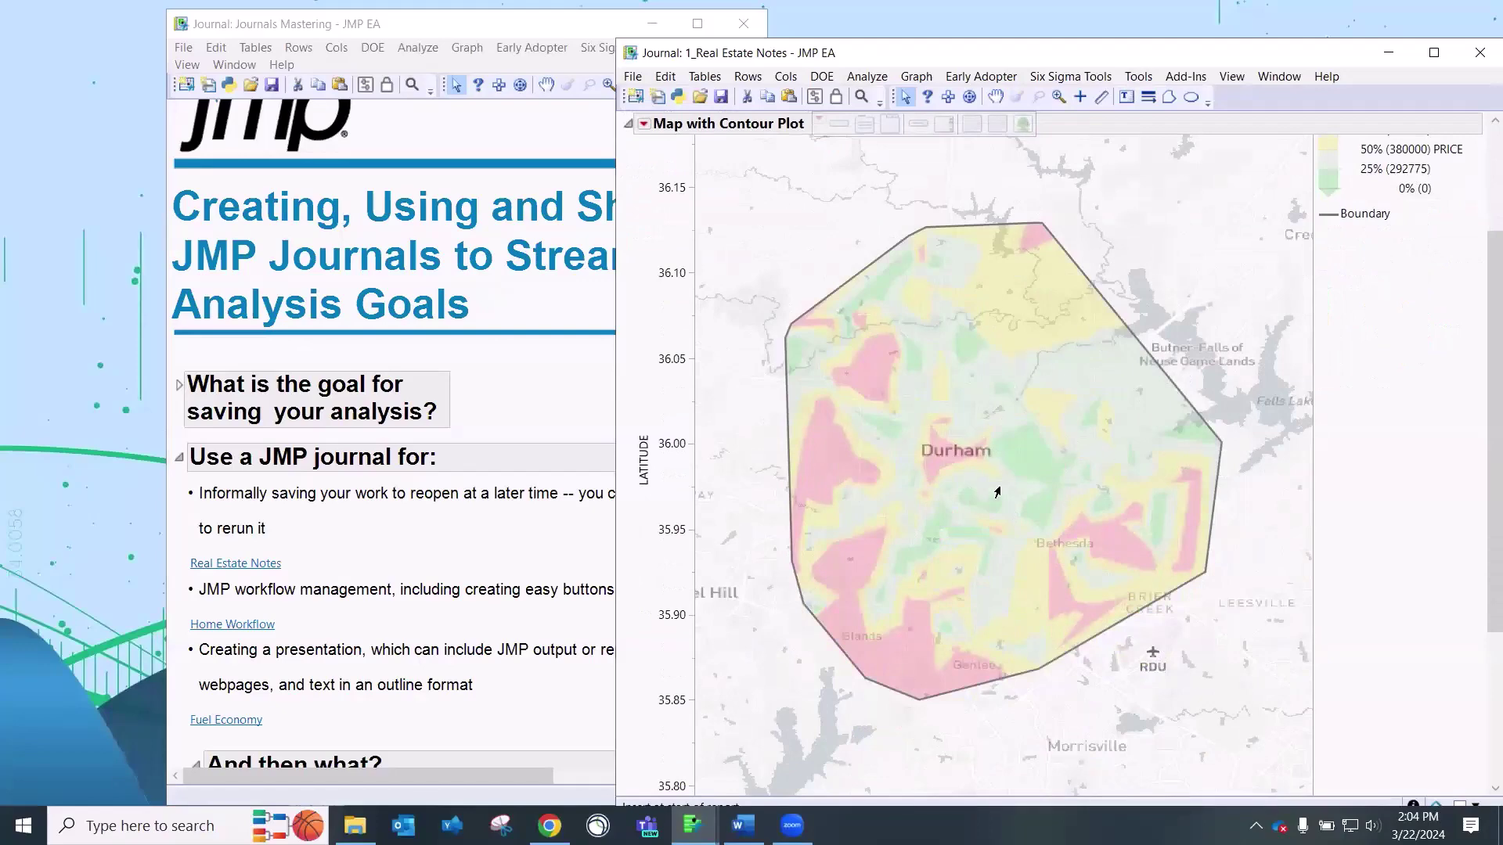
pyautogui.scroll(2, 1171, 407)
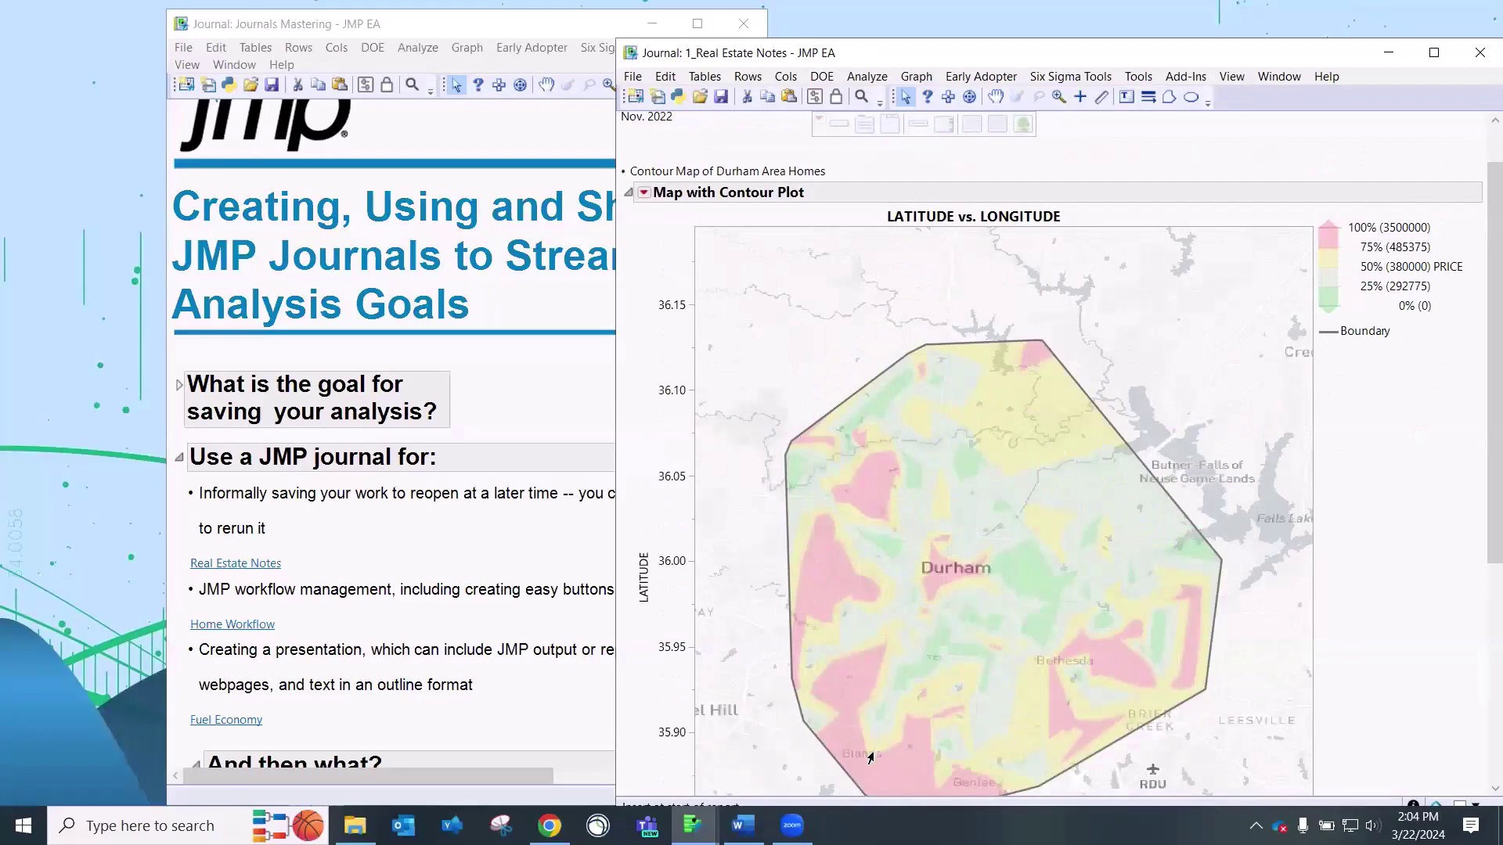
pyautogui.scroll(-1, 879, 753)
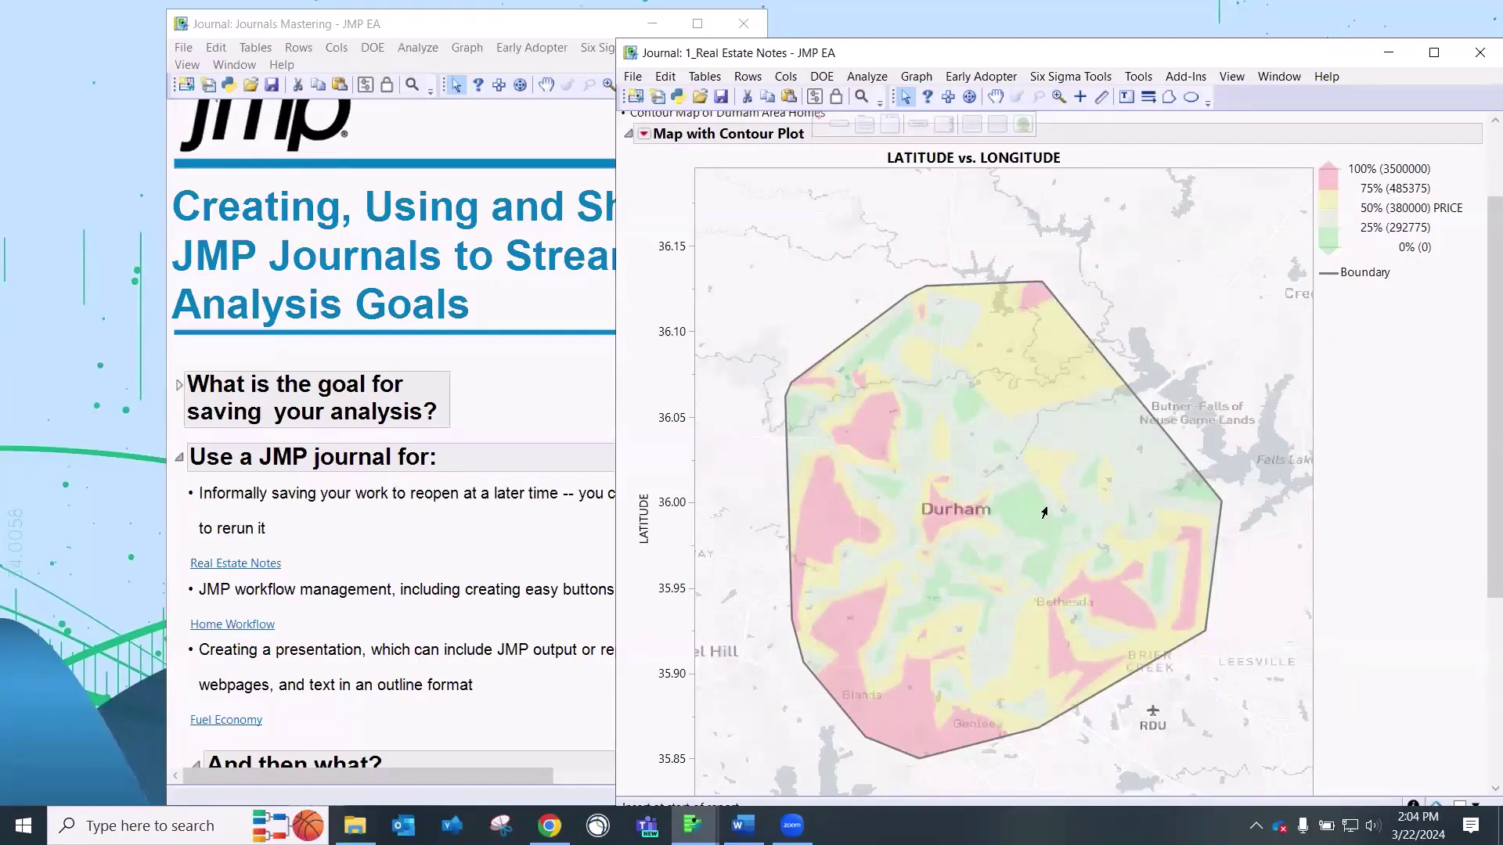
pyautogui.scroll(-6, 1033, 530)
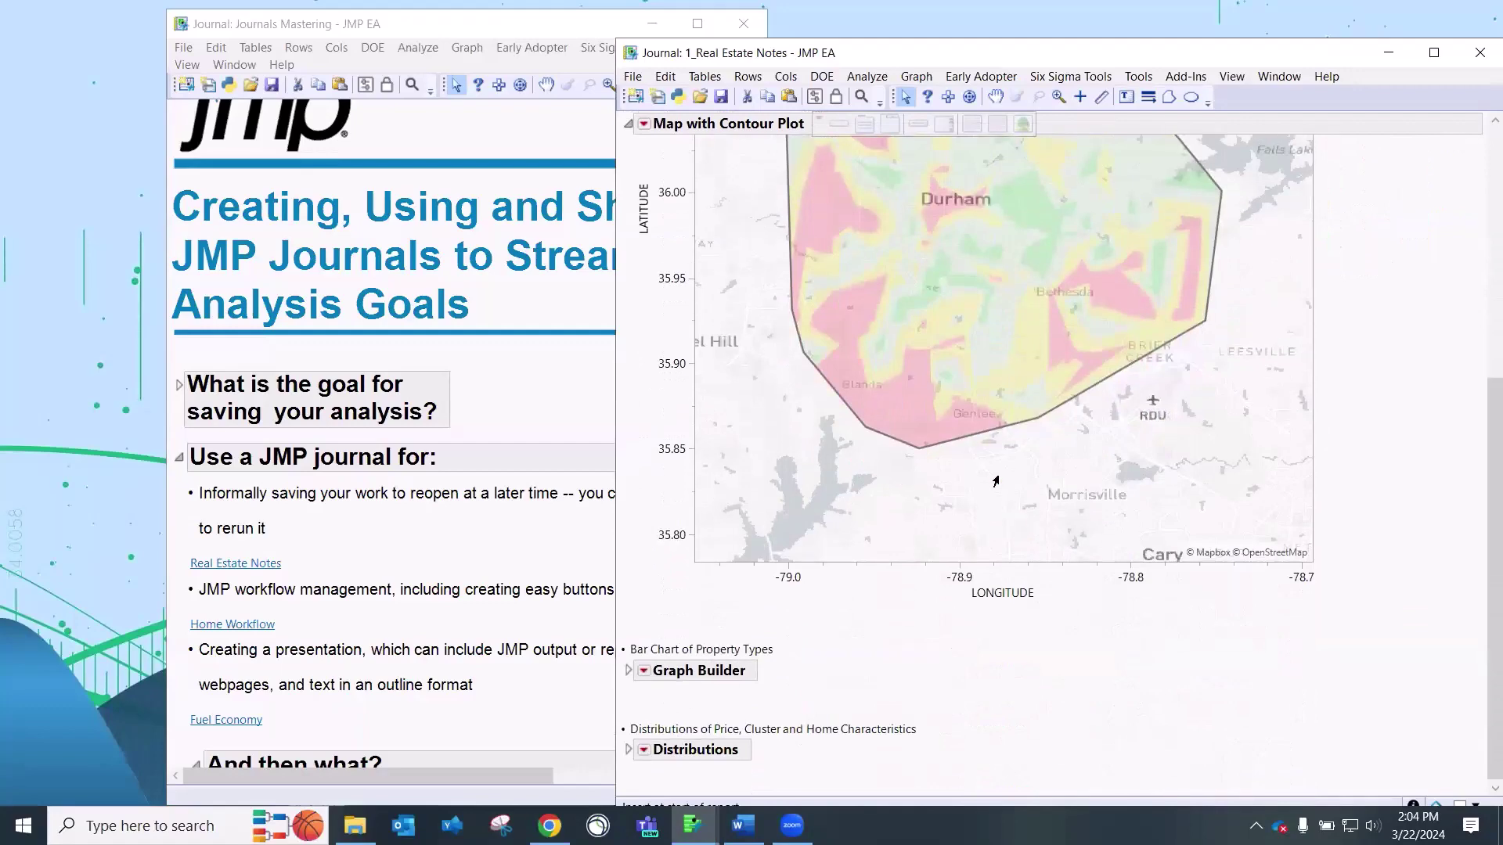
# - Expand the Graph Builder report to reveal its Mean(PRICE) bar chart
pyautogui.scroll(5, 979, 469)
pyautogui.scroll(3, 966, 458)
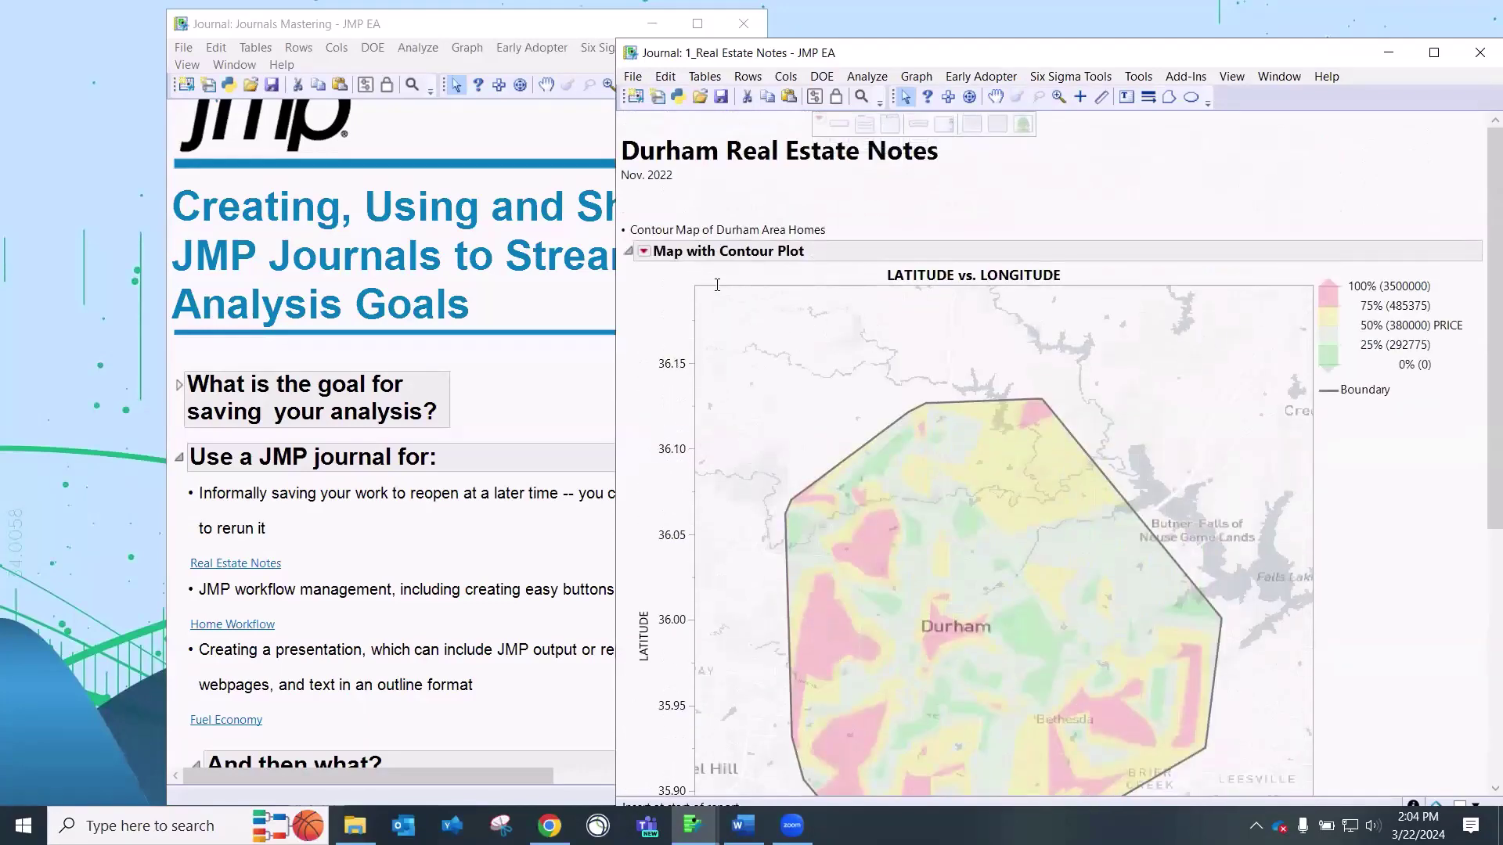
pyautogui.moveTo(861, 218)
pyautogui.mouseDown()
pyautogui.moveTo(675, 207)
pyautogui.moveTo(636, 240)
pyautogui.mouseUp()
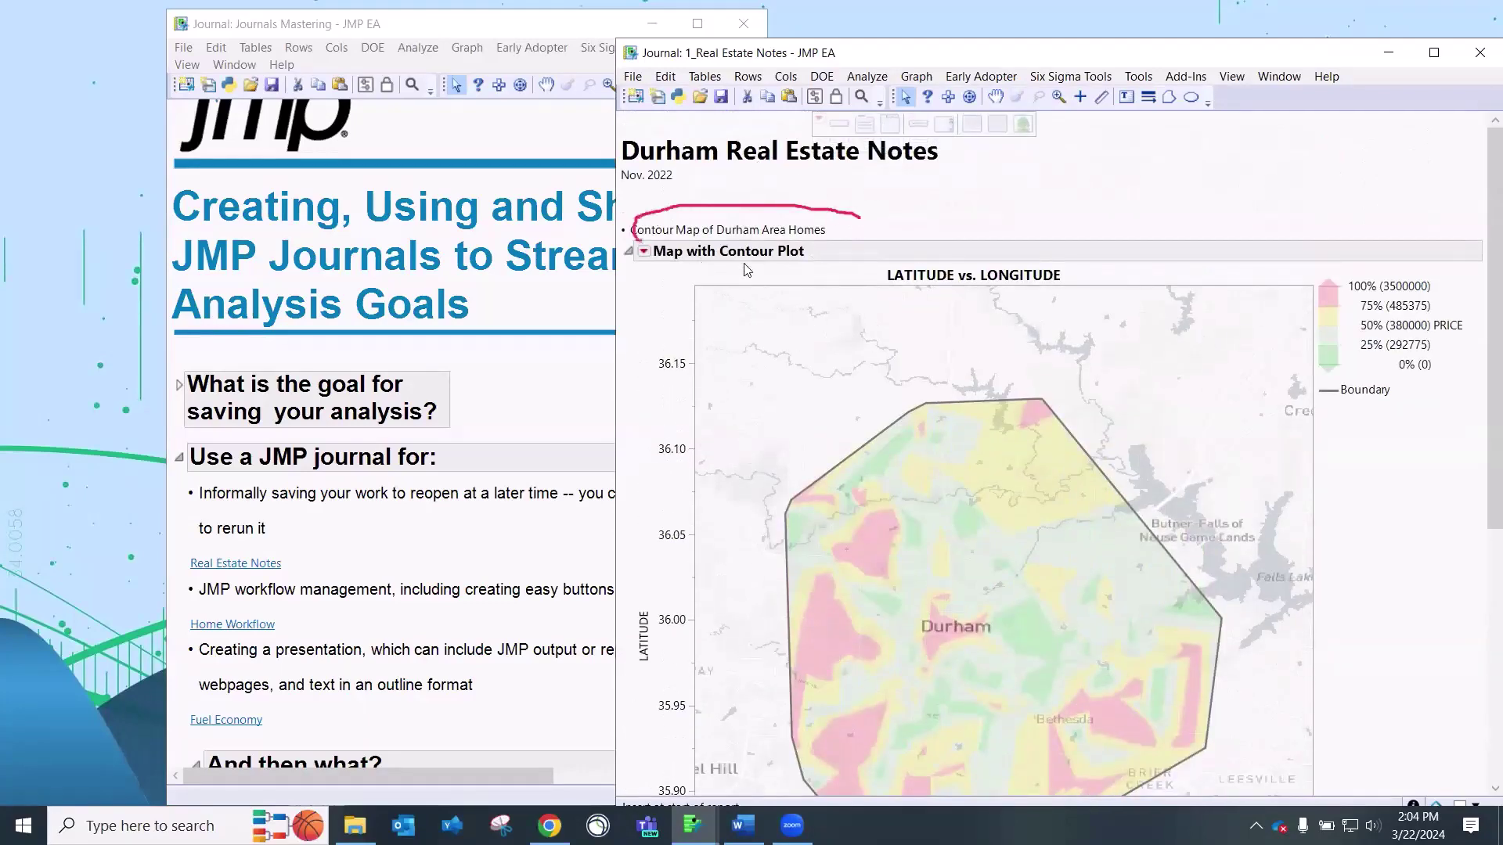
pyautogui.moveTo(745, 266); pyautogui.dragTo(861, 223)
pyautogui.scroll(-5, 822, 306)
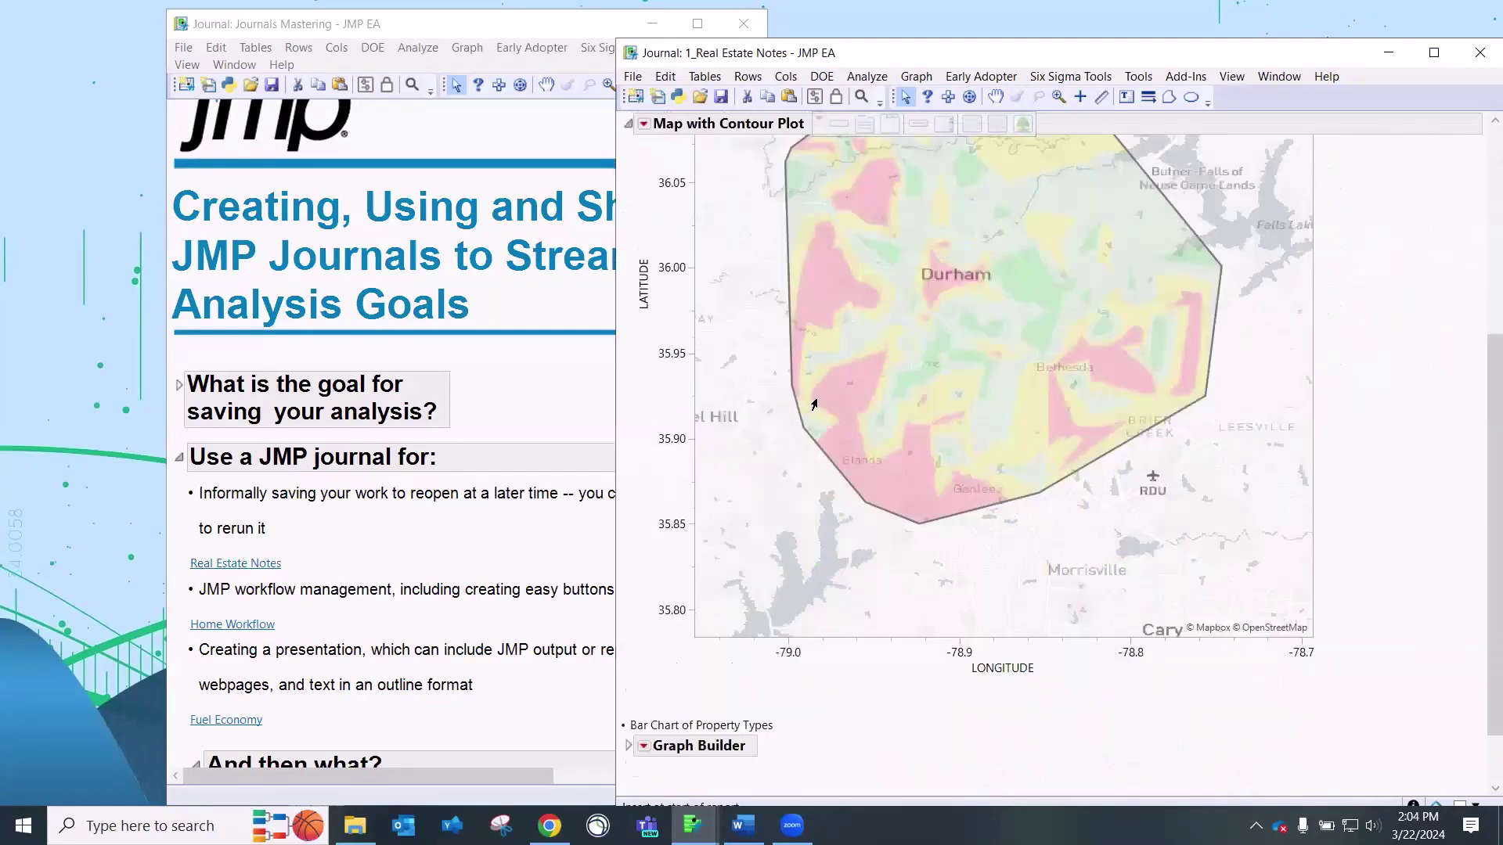
pyautogui.click(628, 708)
pyautogui.scroll(-2, 751, 646)
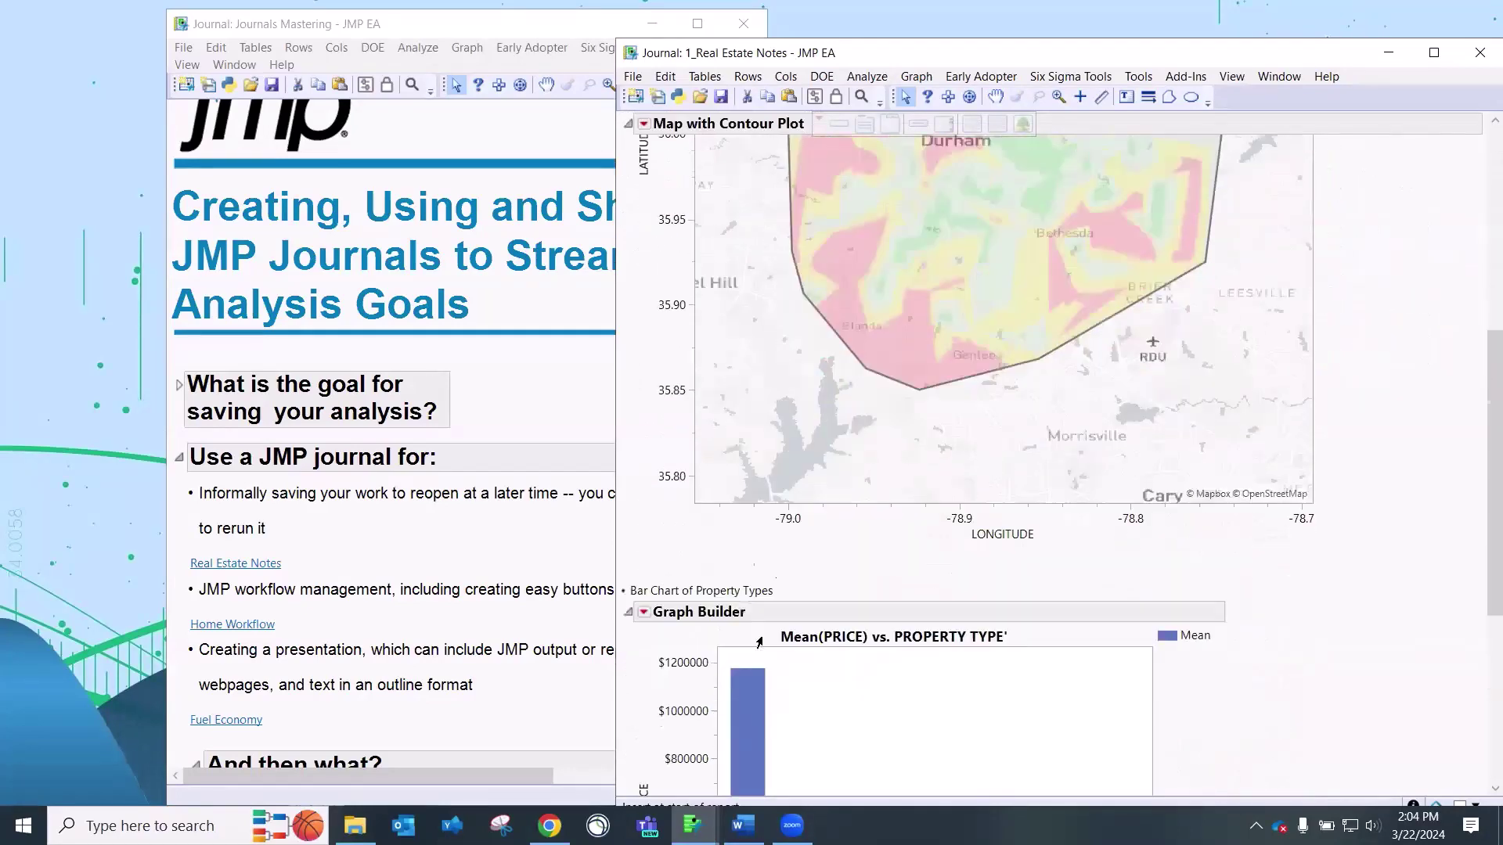
pyautogui.scroll(-3, 759, 641)
pyautogui.scroll(-1, 875, 598)
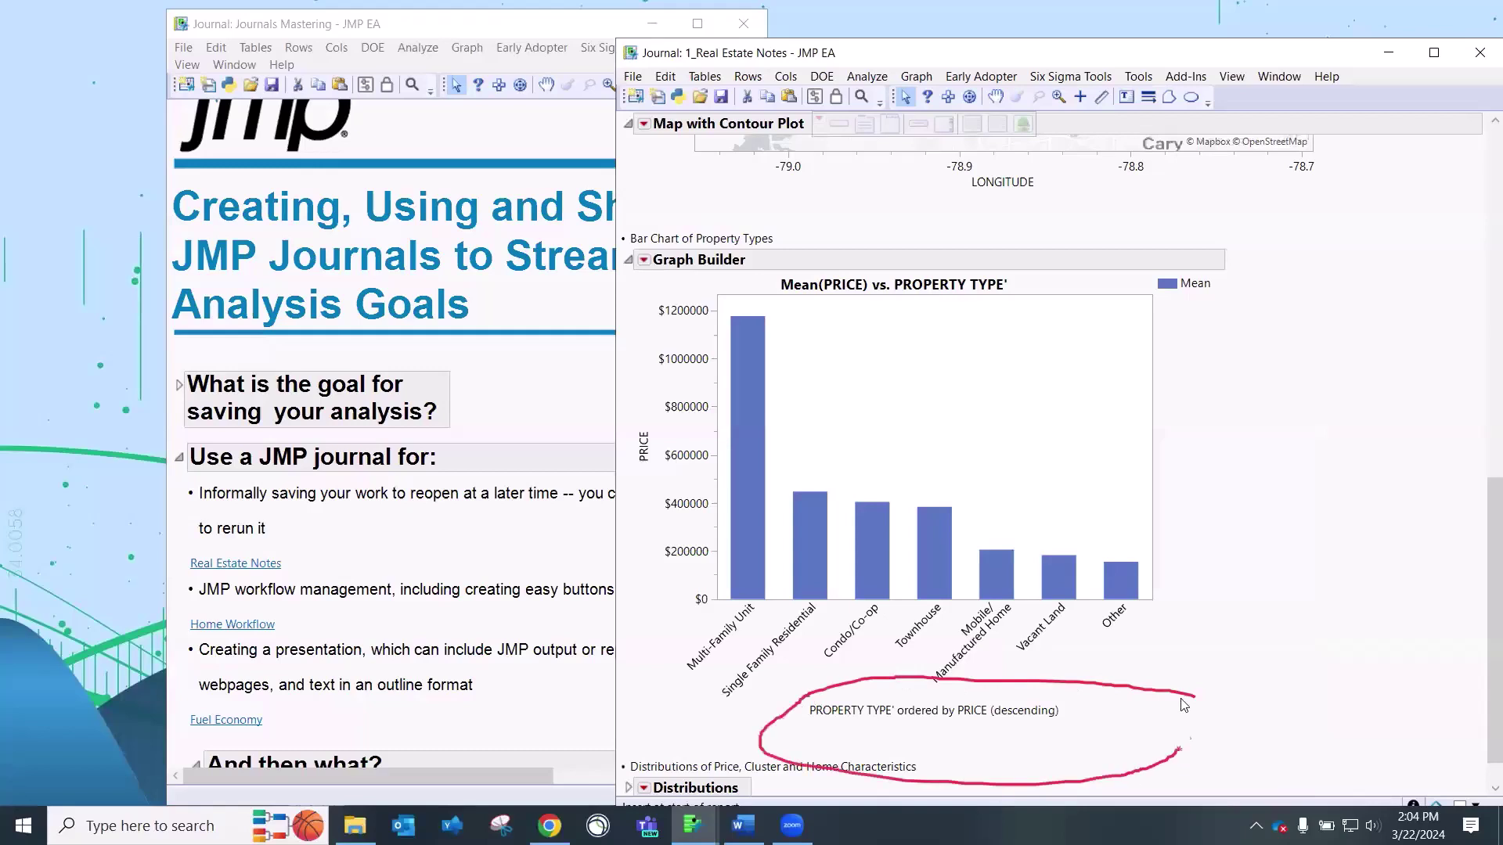
# - Rename the Graph Builder outline title to 'Bar Chart'
pyautogui.doubleClick(689, 264)
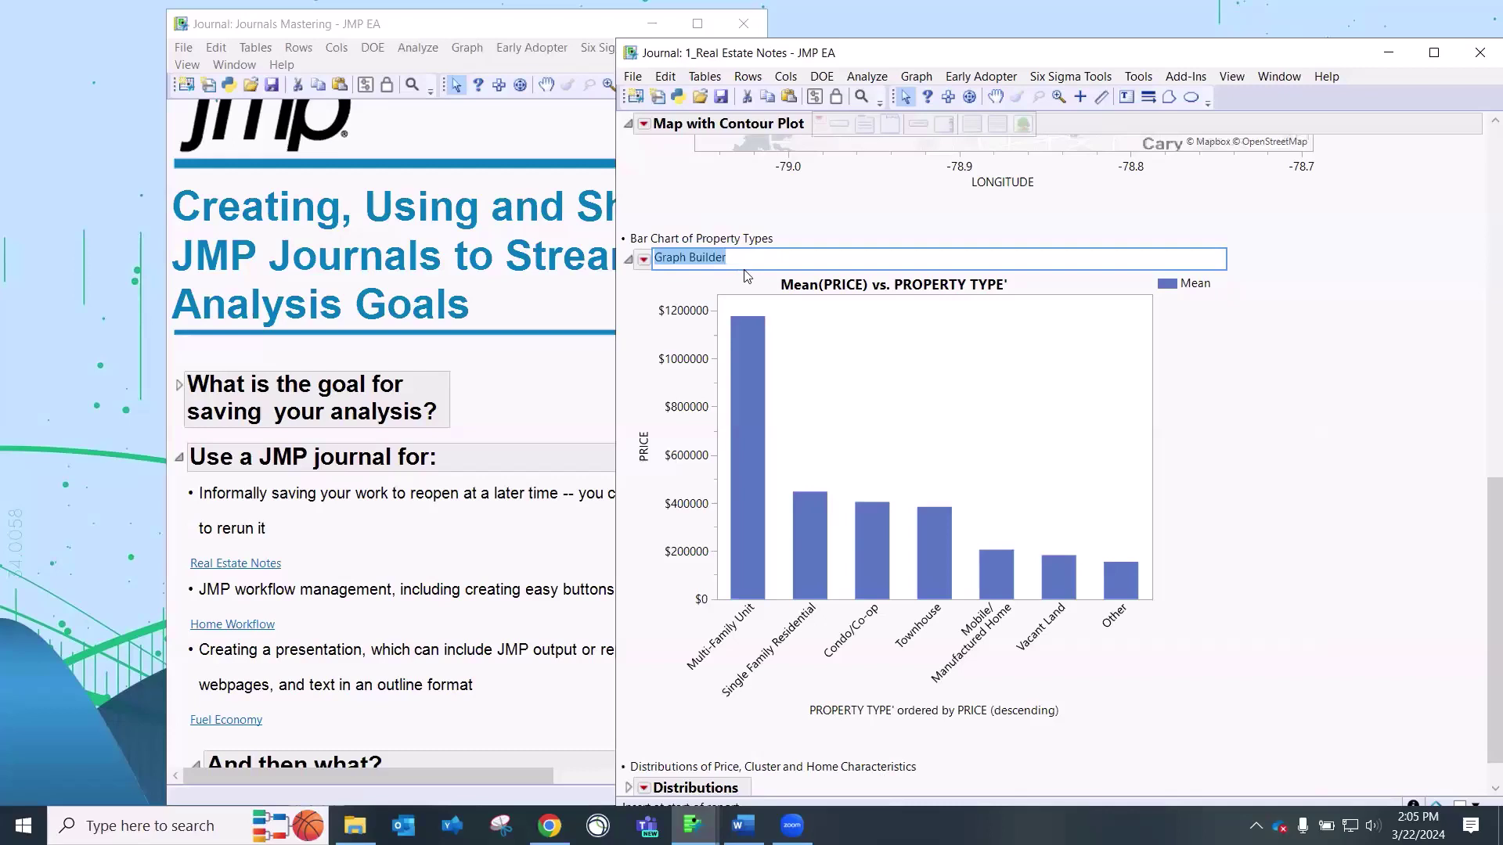
pyautogui.write('Ba')
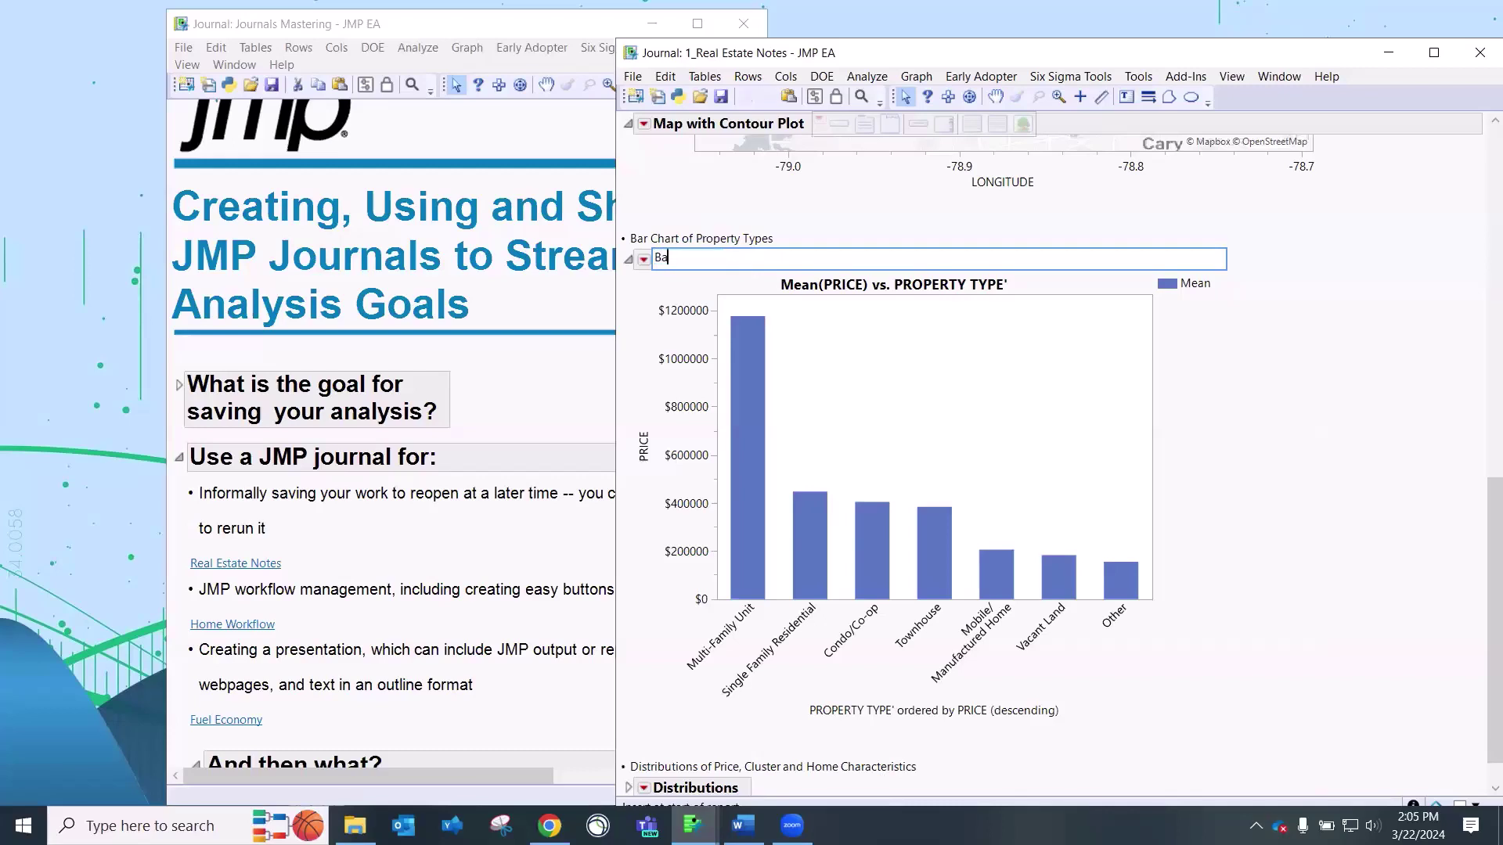
pyautogui.write('r Chart')
pyautogui.press('Return')
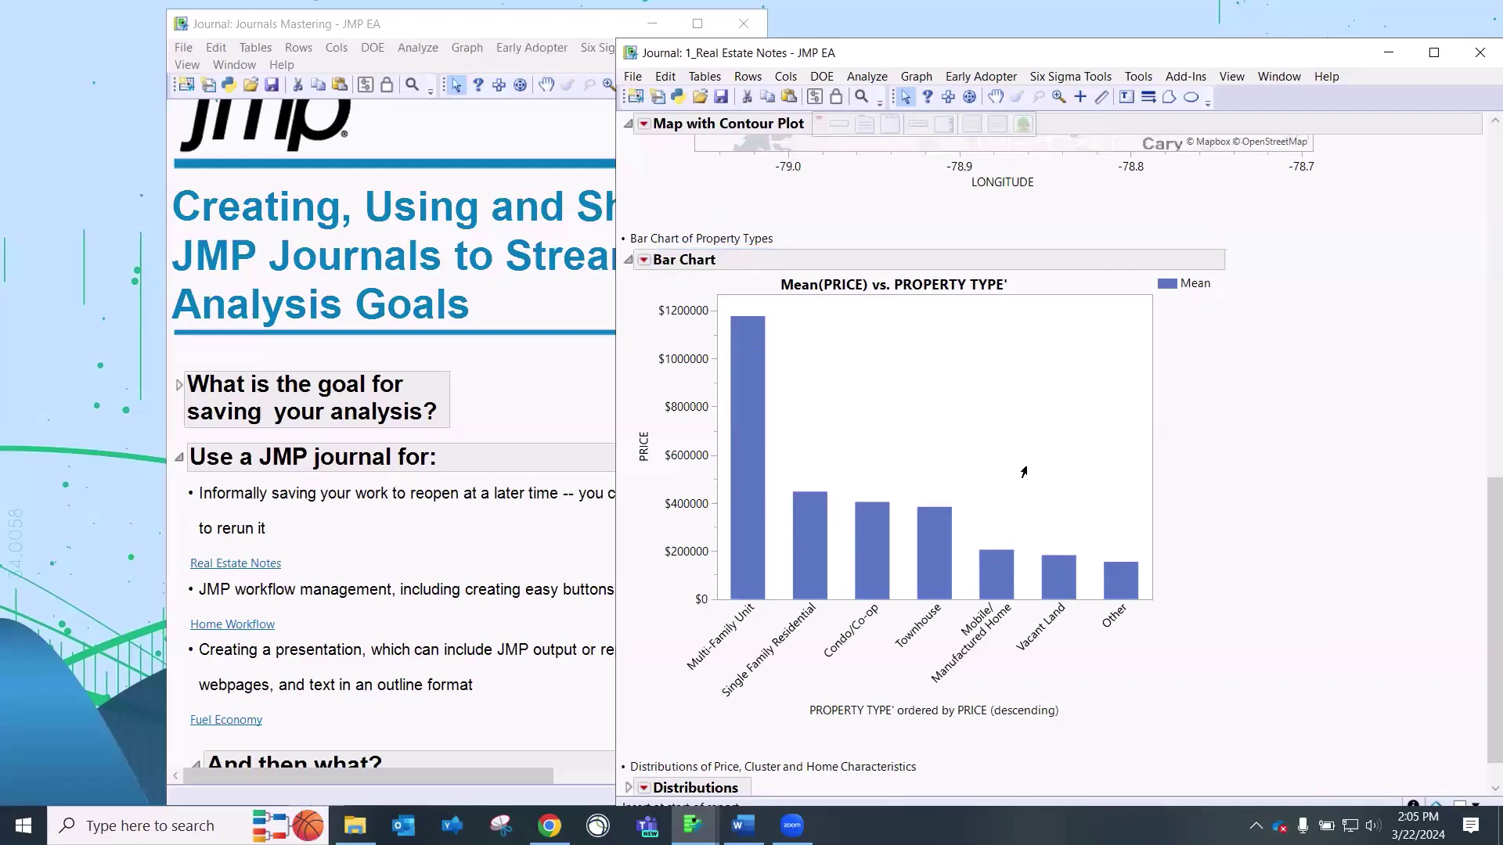
# - Expand the Distributions reports for price and home characteristics, then close the Real Estate Notes window
pyautogui.scroll(1, 989, 494)
pyautogui.scroll(4, 989, 494)
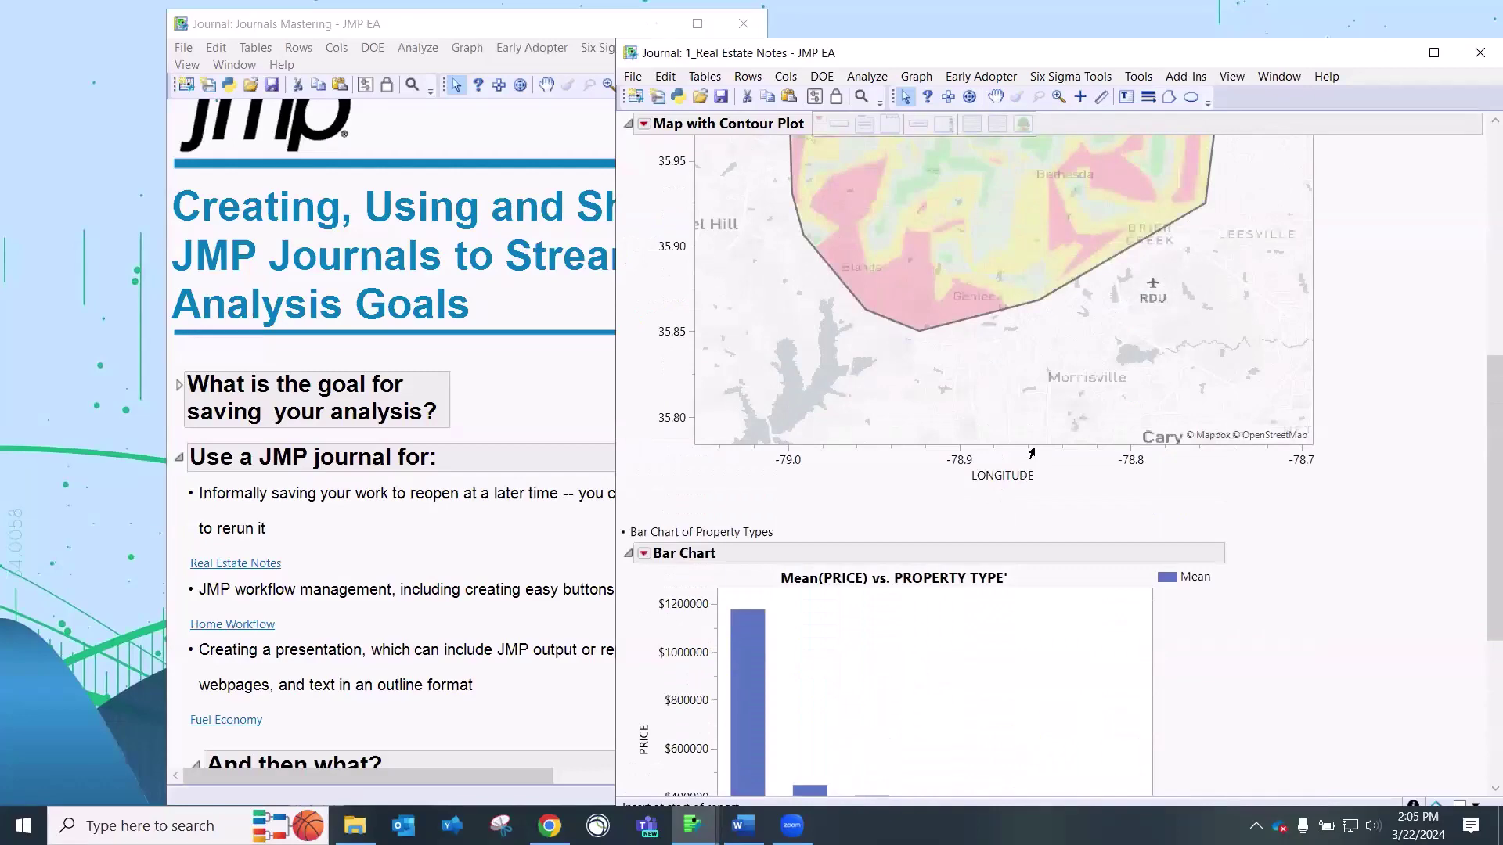
pyautogui.scroll(5, 1027, 407)
pyautogui.scroll(3, 1027, 406)
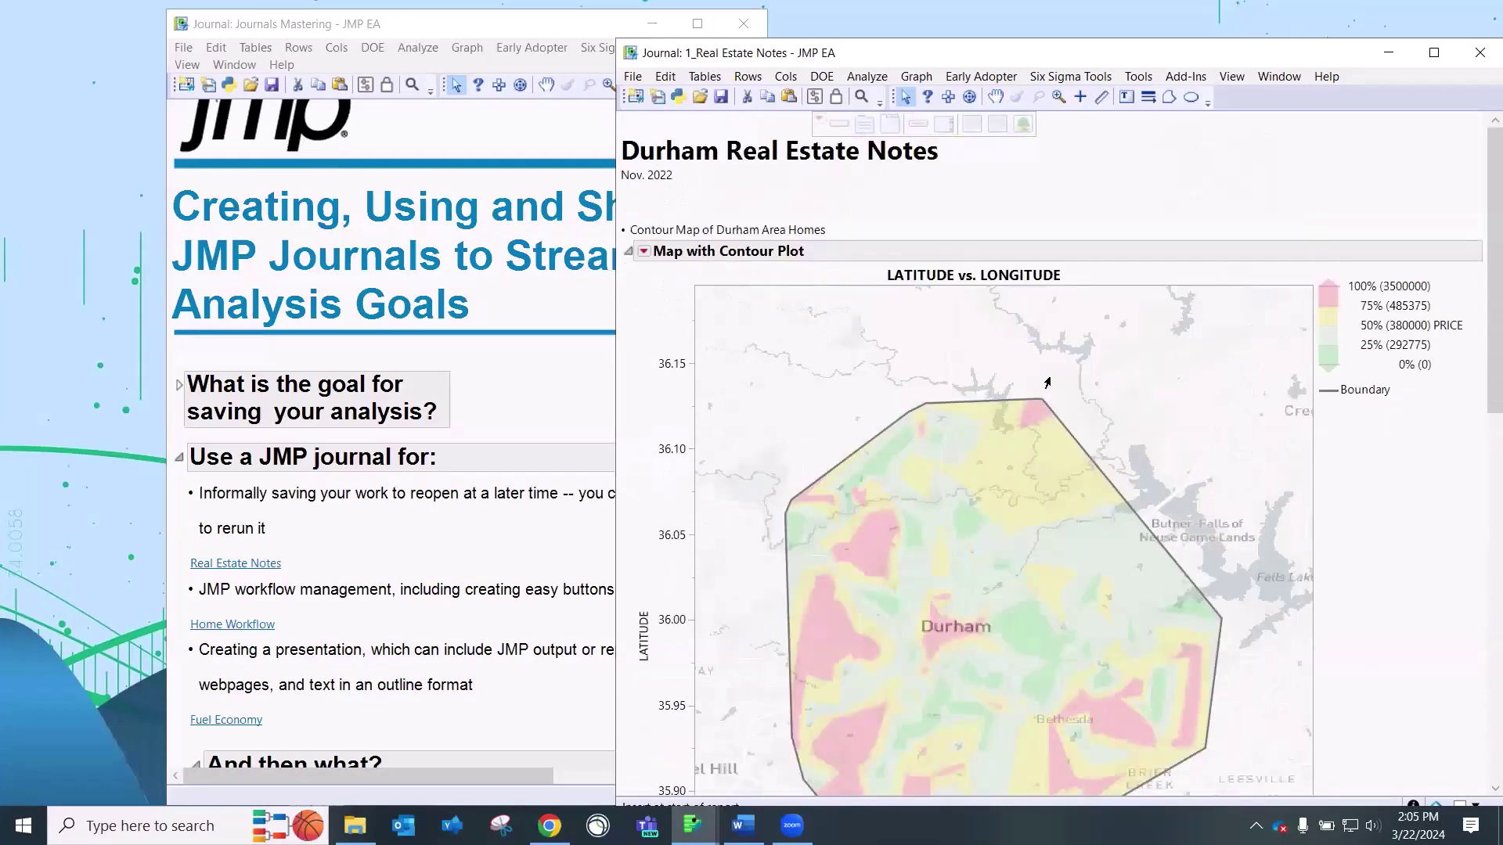
pyautogui.scroll(-4, 1044, 385)
pyautogui.scroll(-8, 1046, 401)
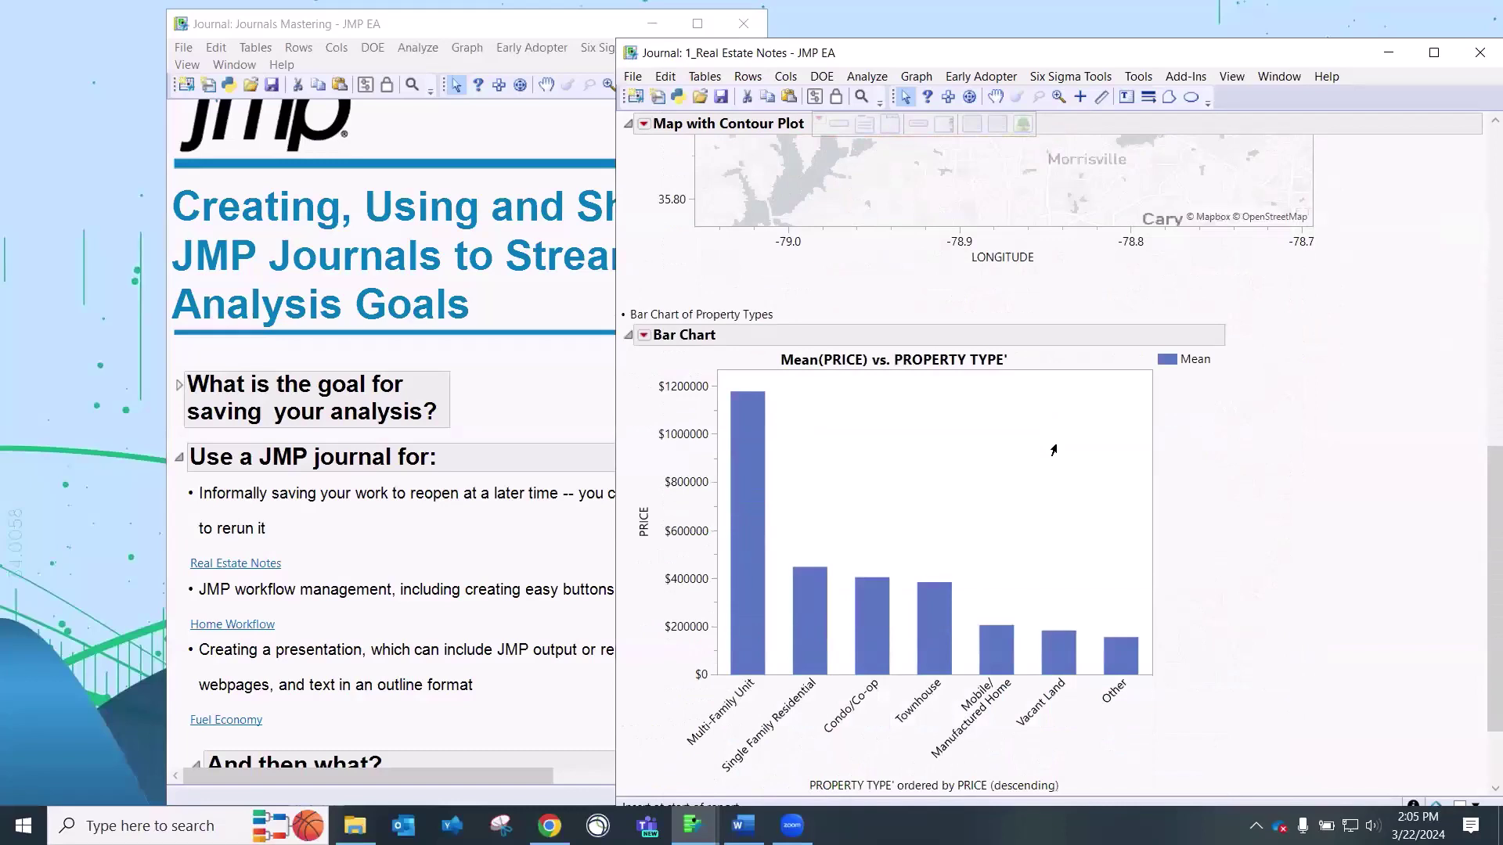
pyautogui.scroll(-1, 1096, 477)
pyautogui.scroll(-1, 1119, 488)
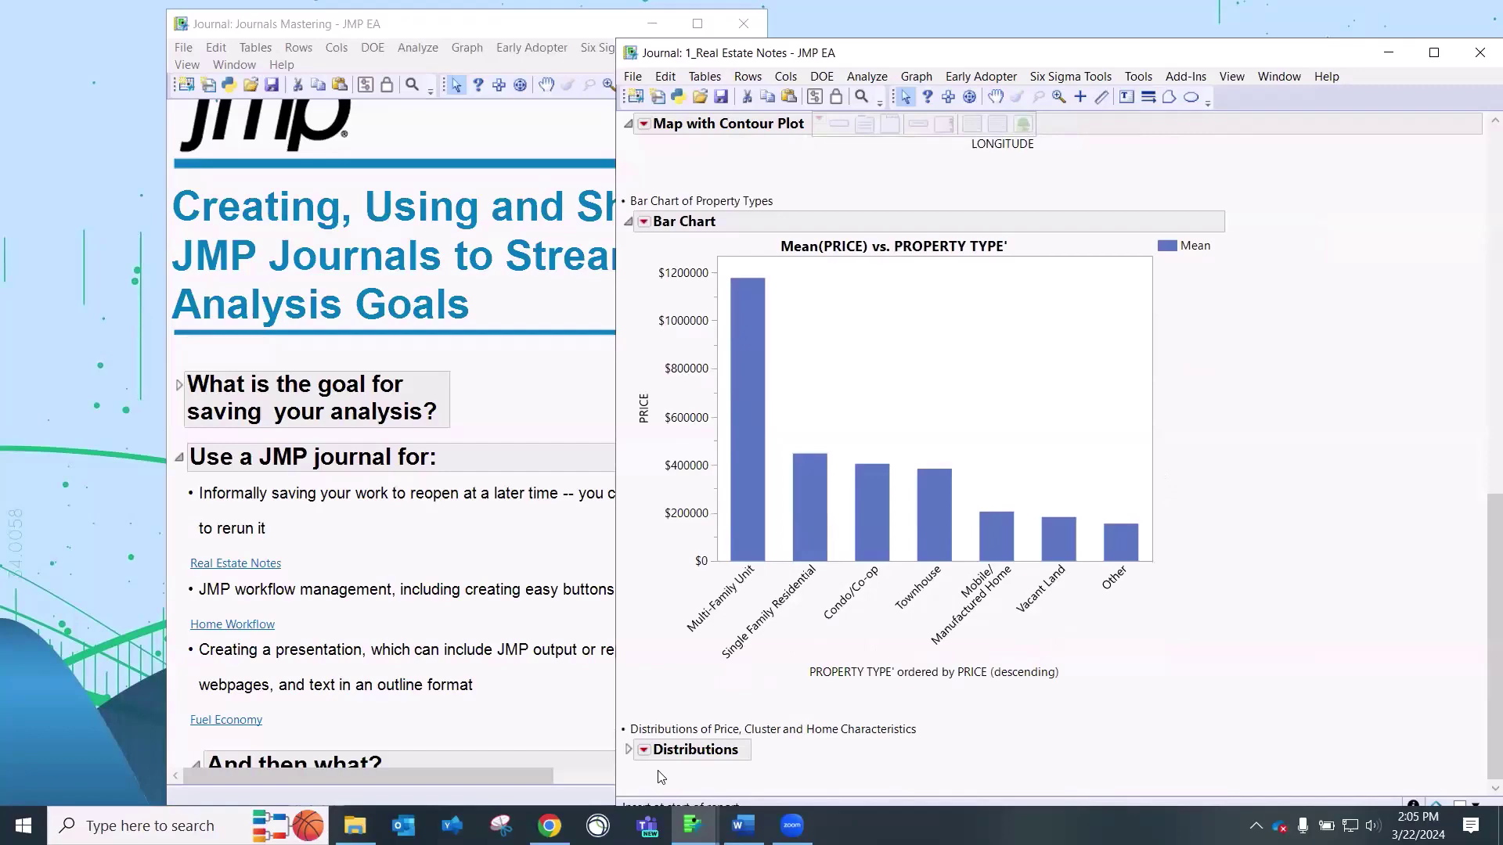
pyautogui.click(630, 751)
pyautogui.scroll(-7, 470, 512)
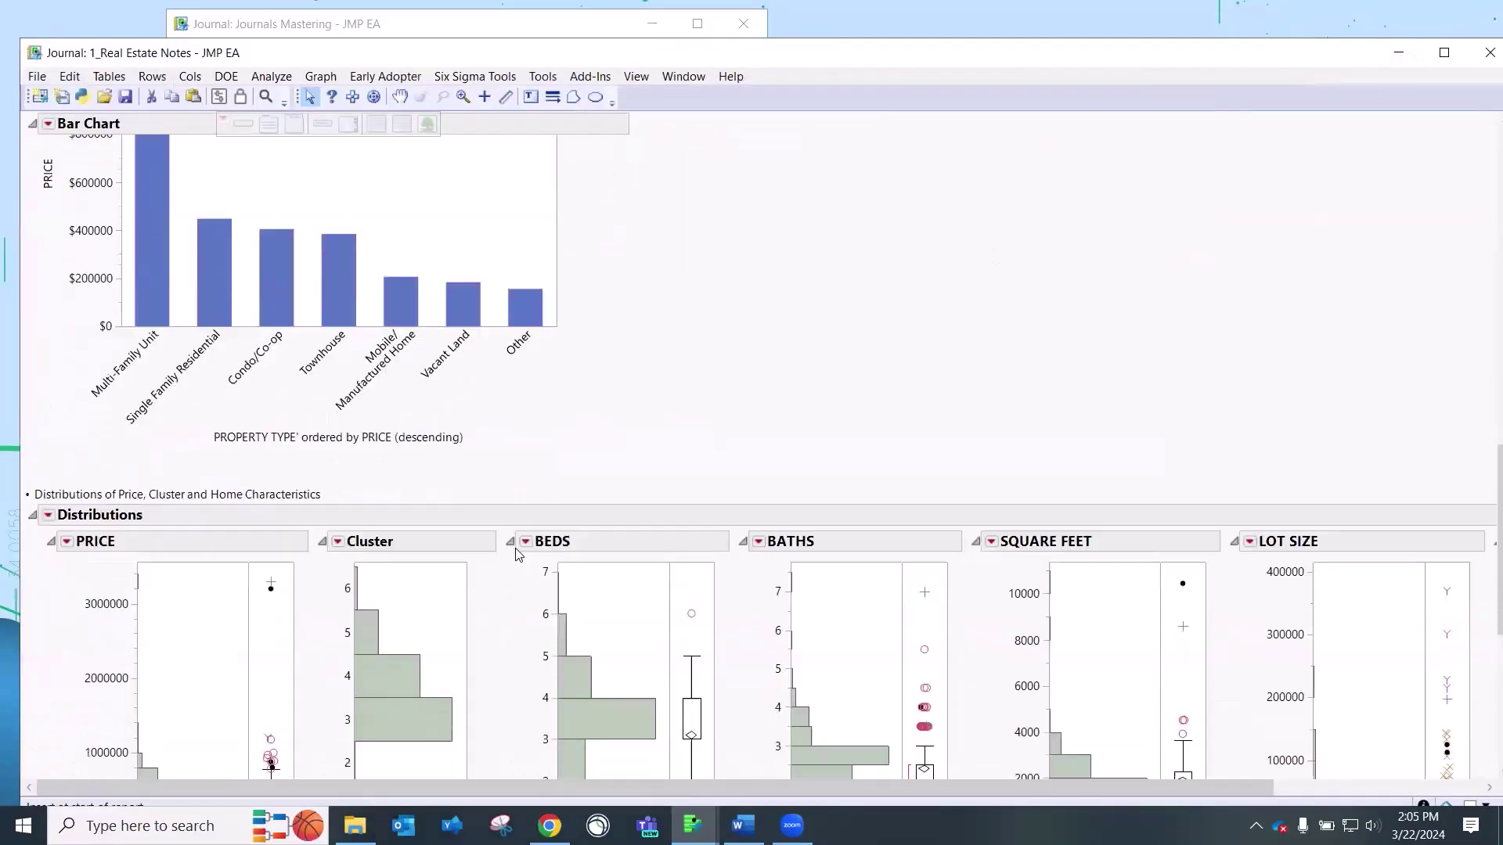
pyautogui.scroll(-5, 677, 509)
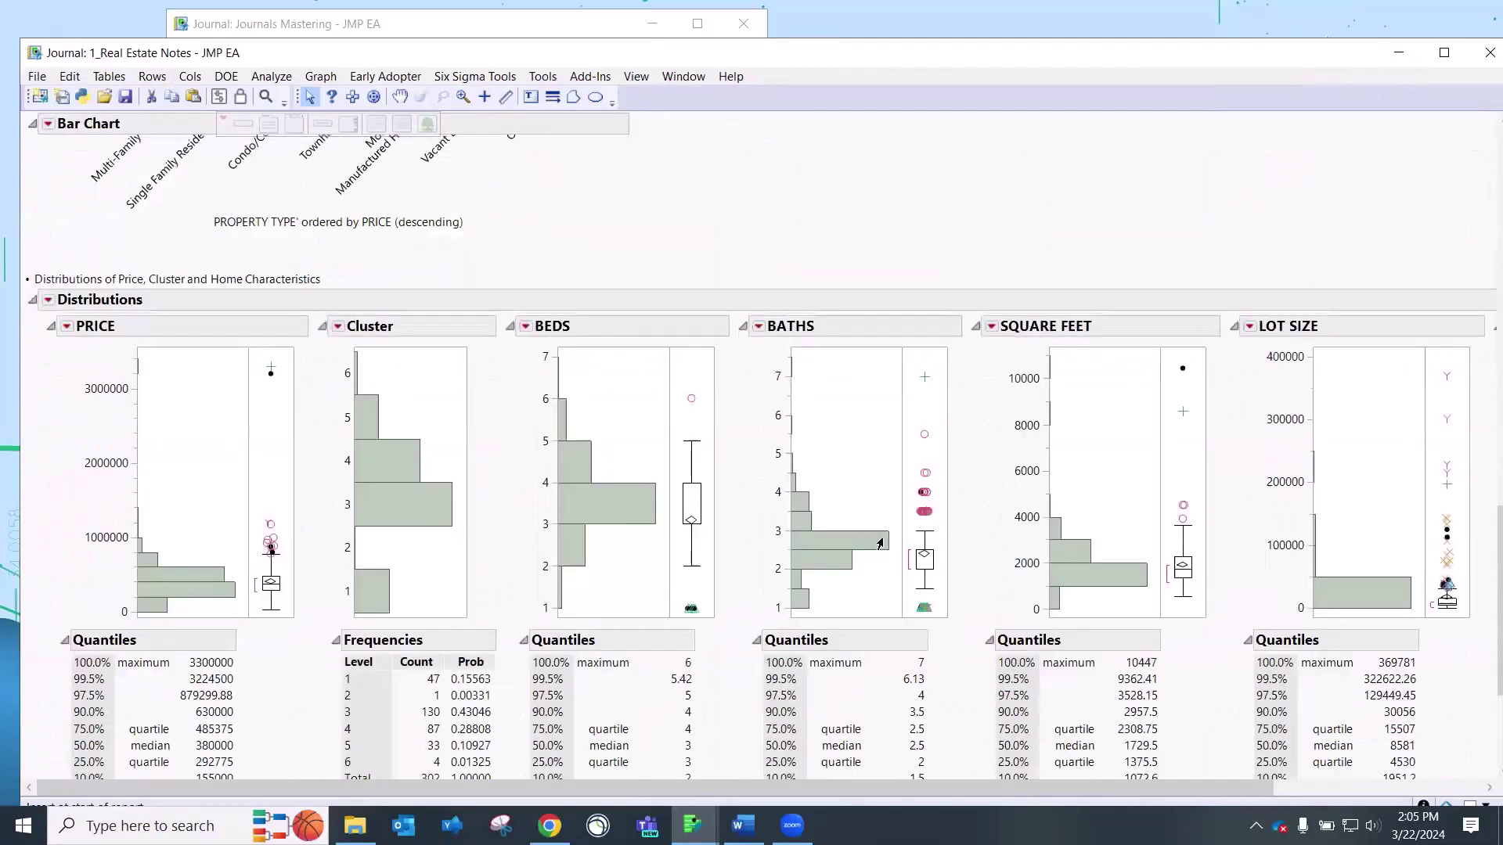
pyautogui.scroll(5, 942, 476)
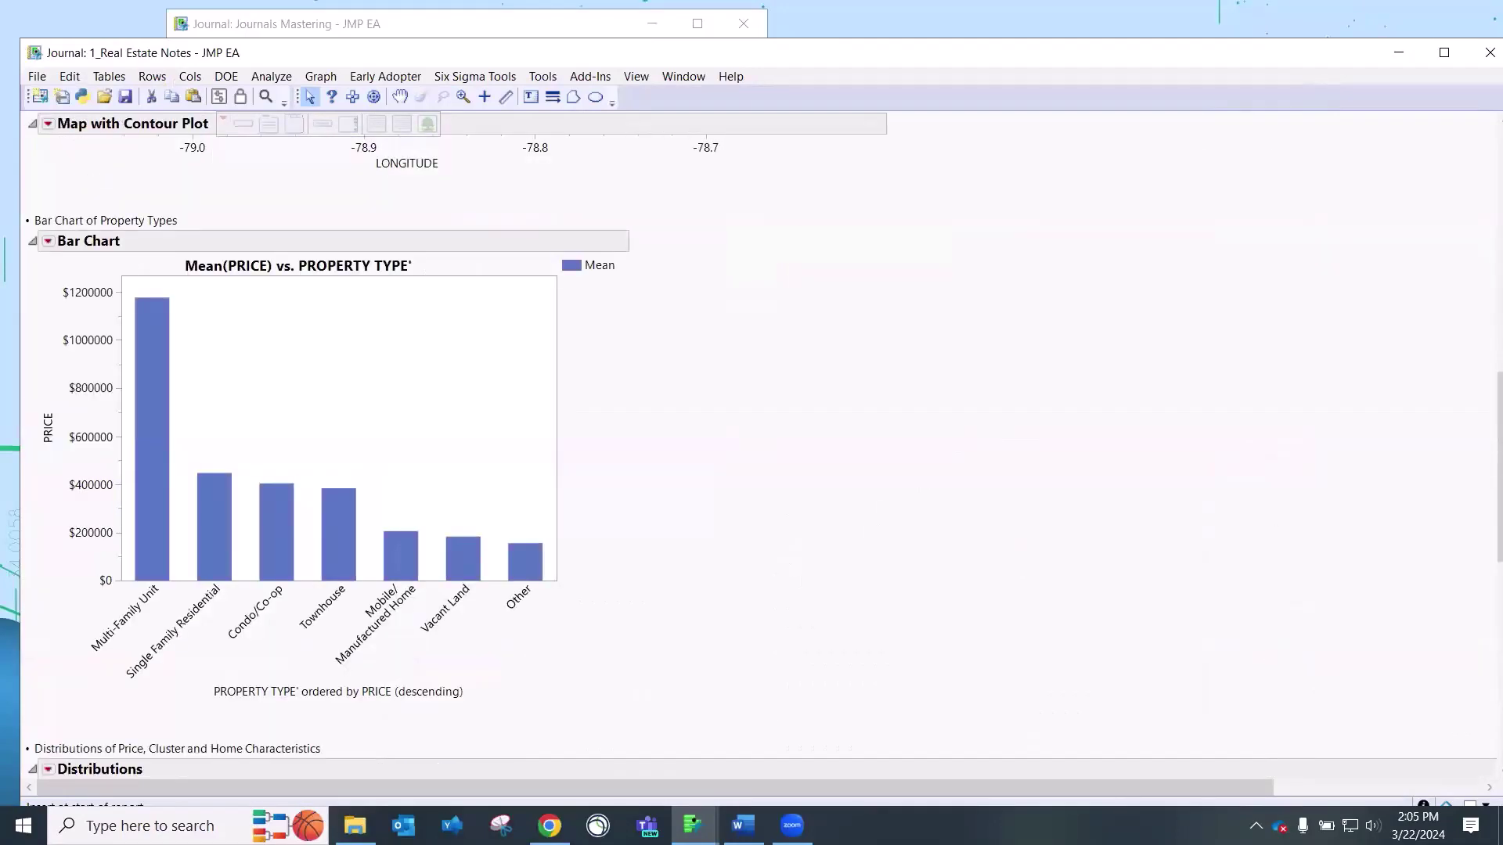
pyautogui.click(1482, 66)
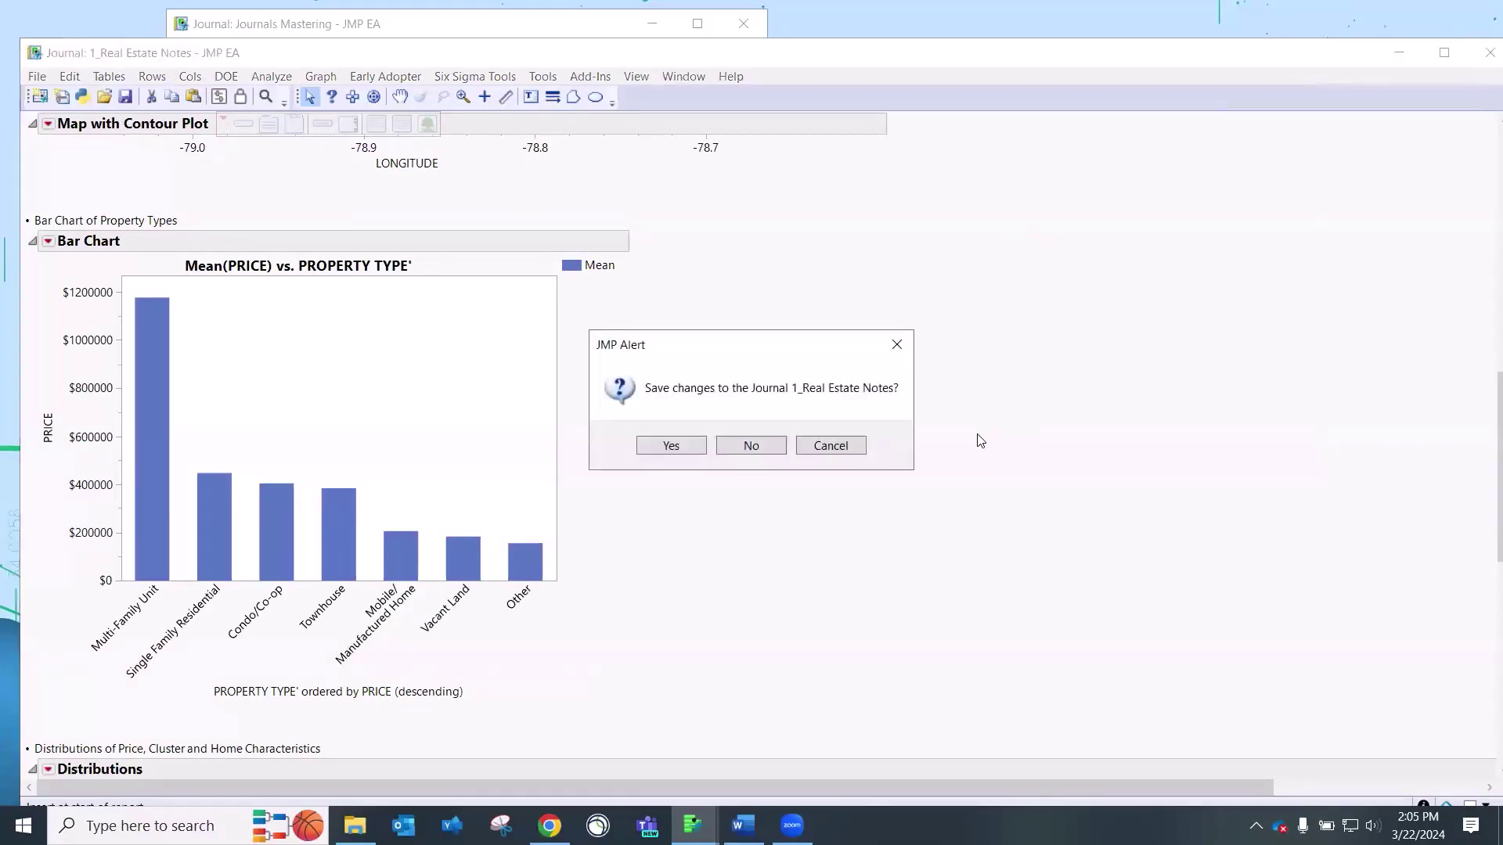
# - Discard the Real Estate Notes changes and widen the Journals Mastering window so bullets fit one line
pyautogui.click(767, 450)
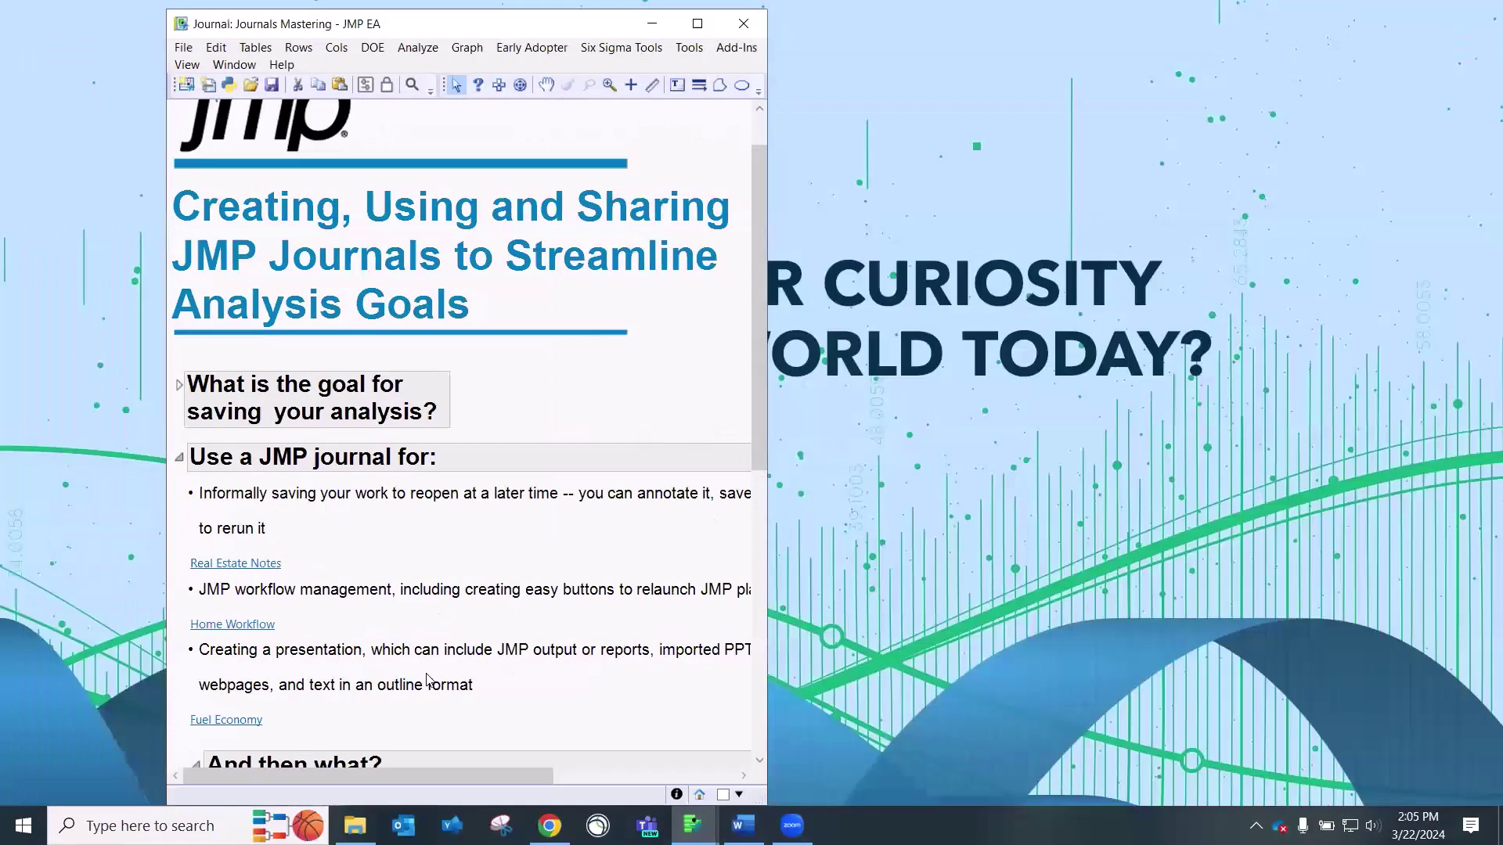
pyautogui.scroll(-3, 347, 673)
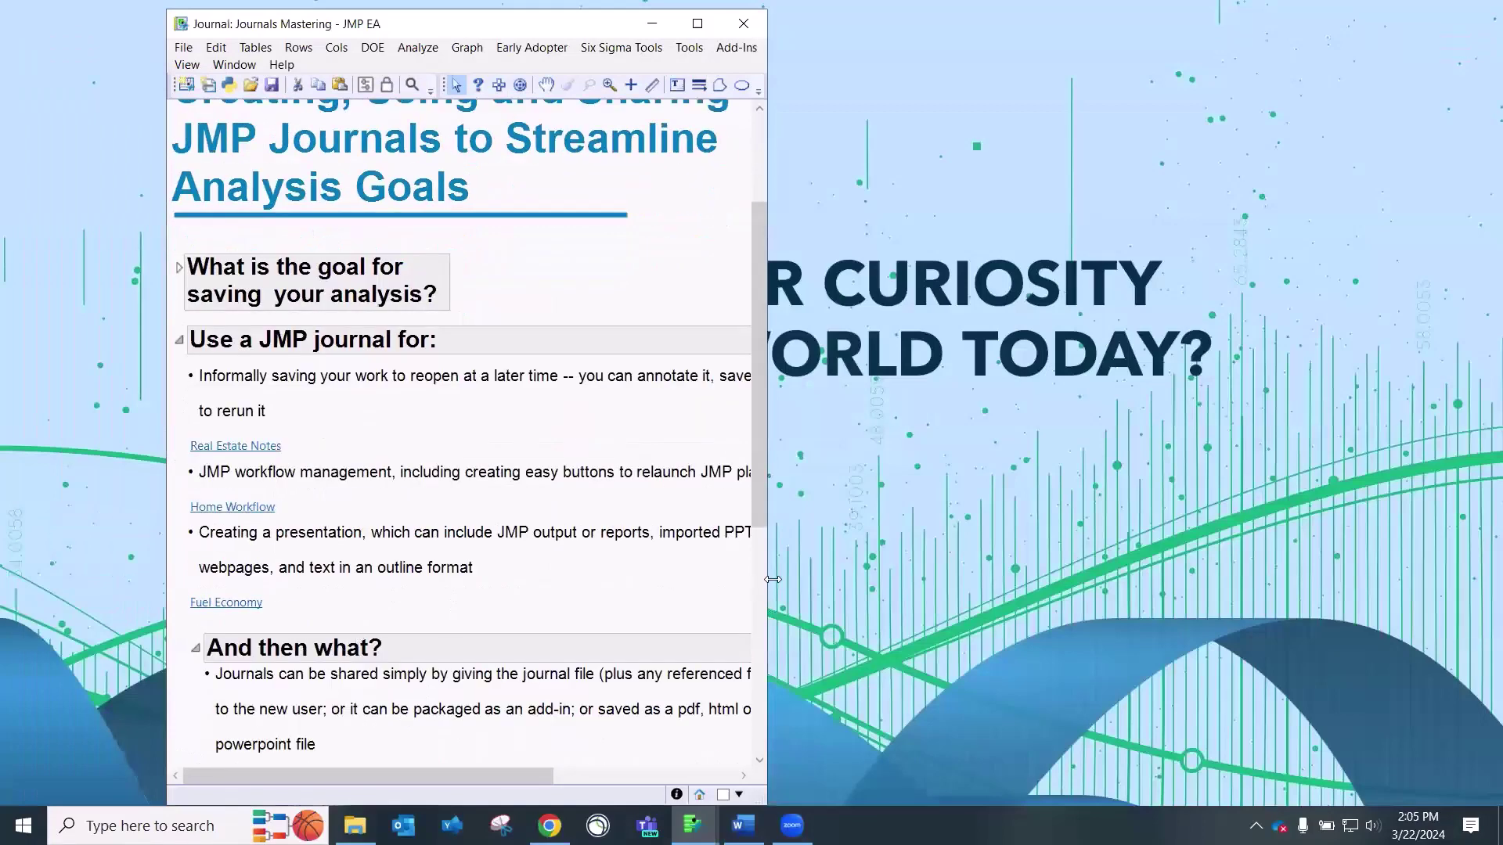
pyautogui.moveTo(772, 579); pyautogui.dragTo(1069, 580)
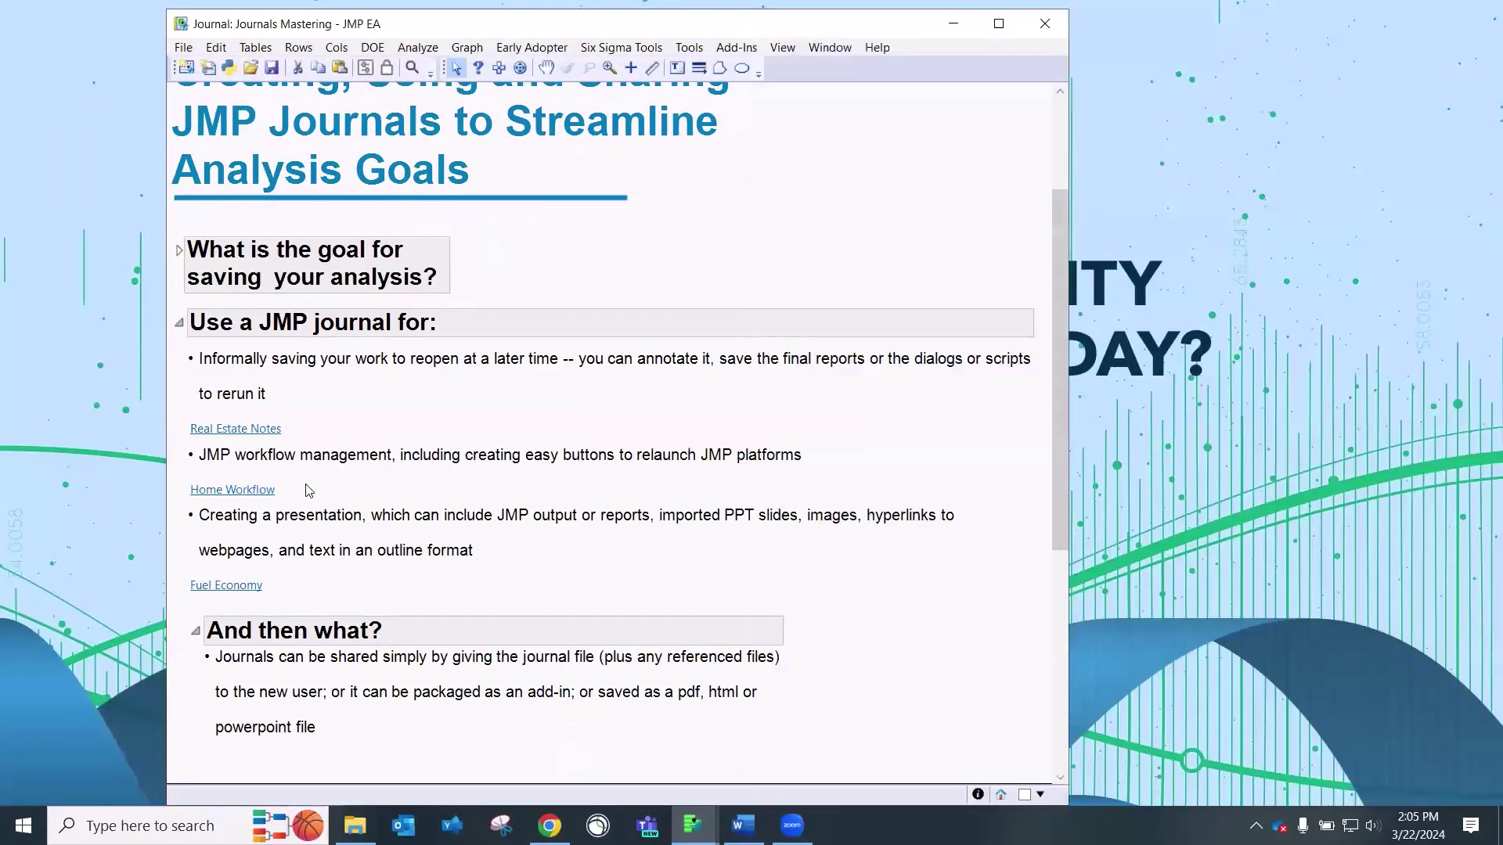
# - Underline the JMP workflow management bullet in red, clear it, and open the Home Workflow journal
pyautogui.moveTo(305, 484)
pyautogui.mouseDown()
pyautogui.moveTo(839, 486)
pyautogui.moveTo(849, 465)
pyautogui.moveTo(827, 439)
pyautogui.mouseUp()
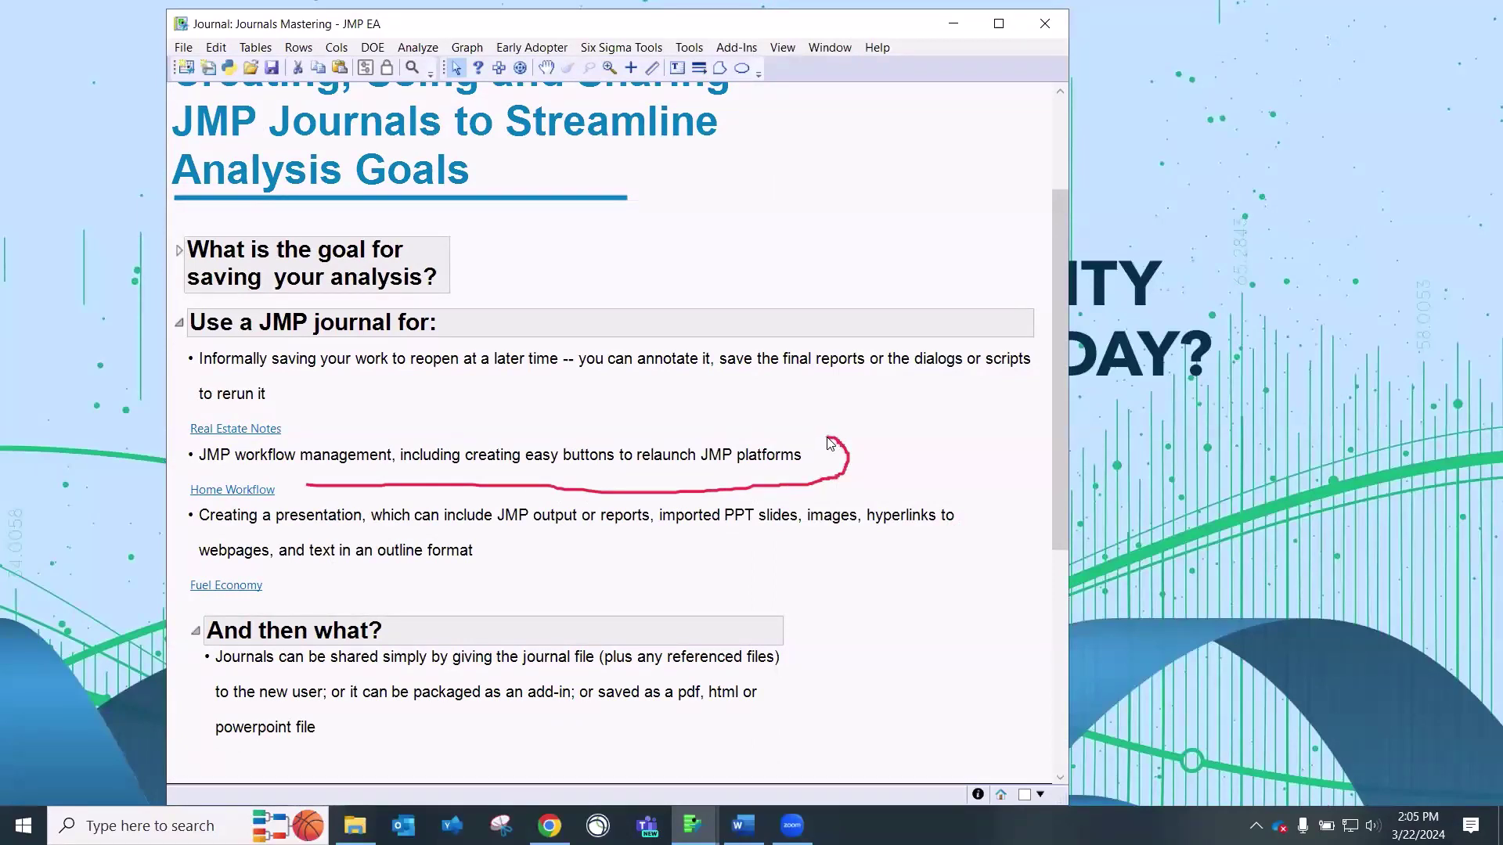
pyautogui.moveTo(826, 437); pyautogui.dragTo(818, 430)
pyautogui.press('Escape')
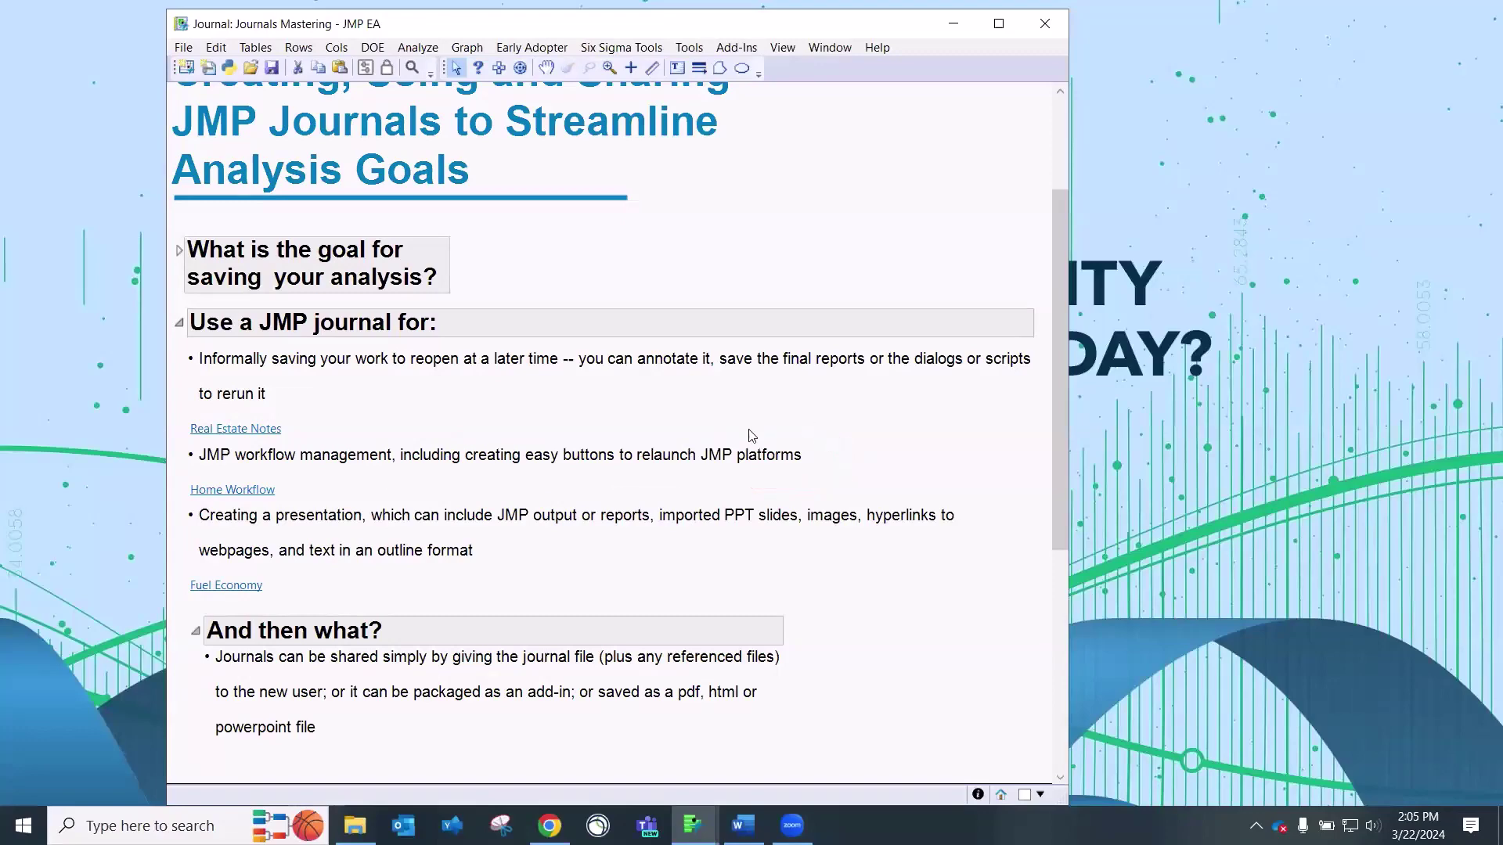
pyautogui.click(208, 497)
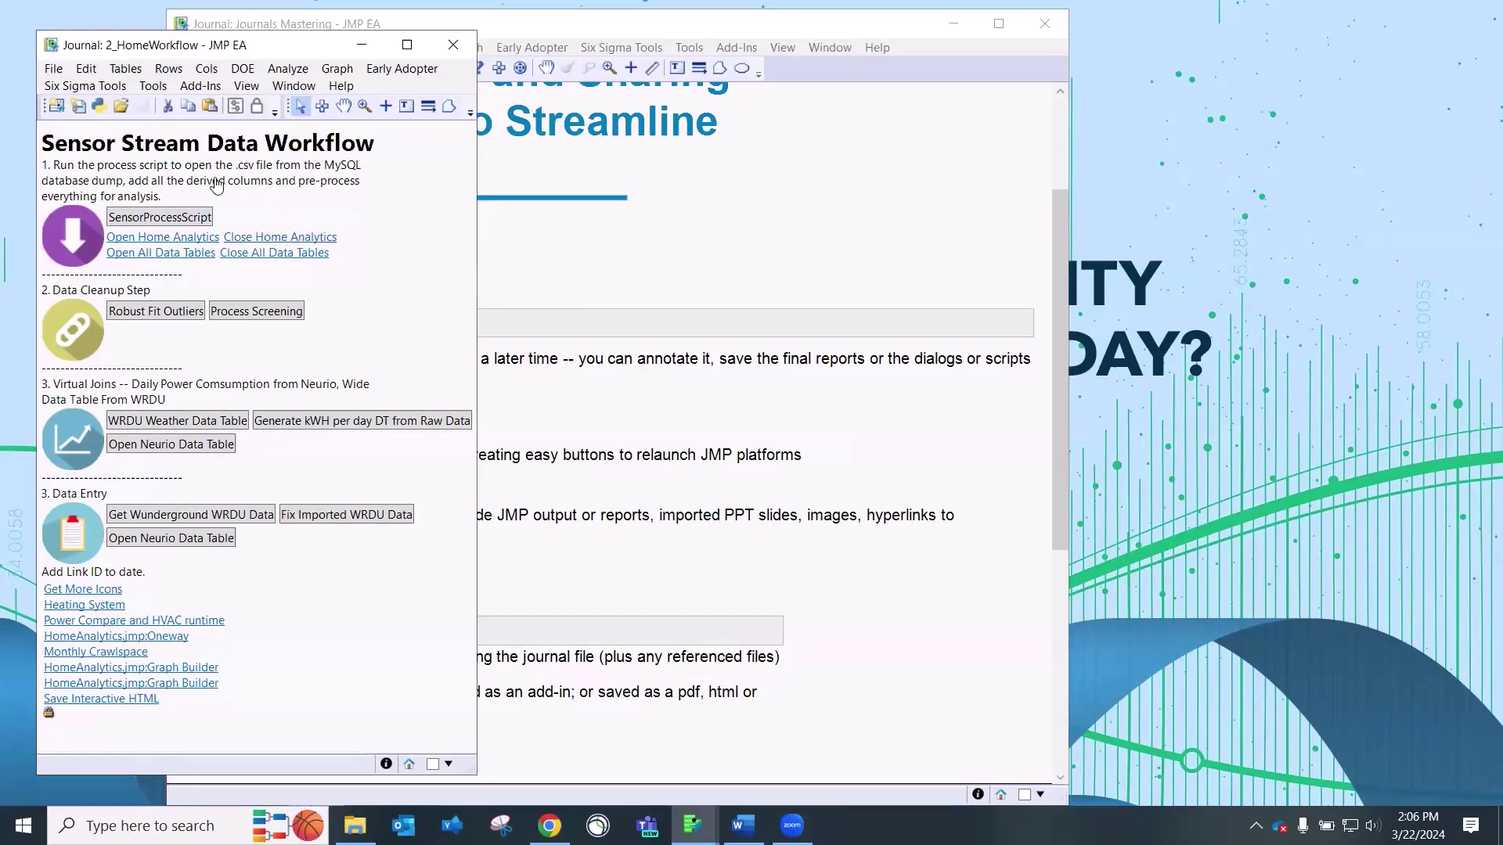
# - Mark the first step, Data Cleanup, Virtual Joins and extra links in red, then close Home Workflow
pyautogui.moveTo(333, 212)
pyautogui.mouseDown()
pyautogui.moveTo(172, 192)
pyautogui.moveTo(63, 225)
pyautogui.mouseUp()
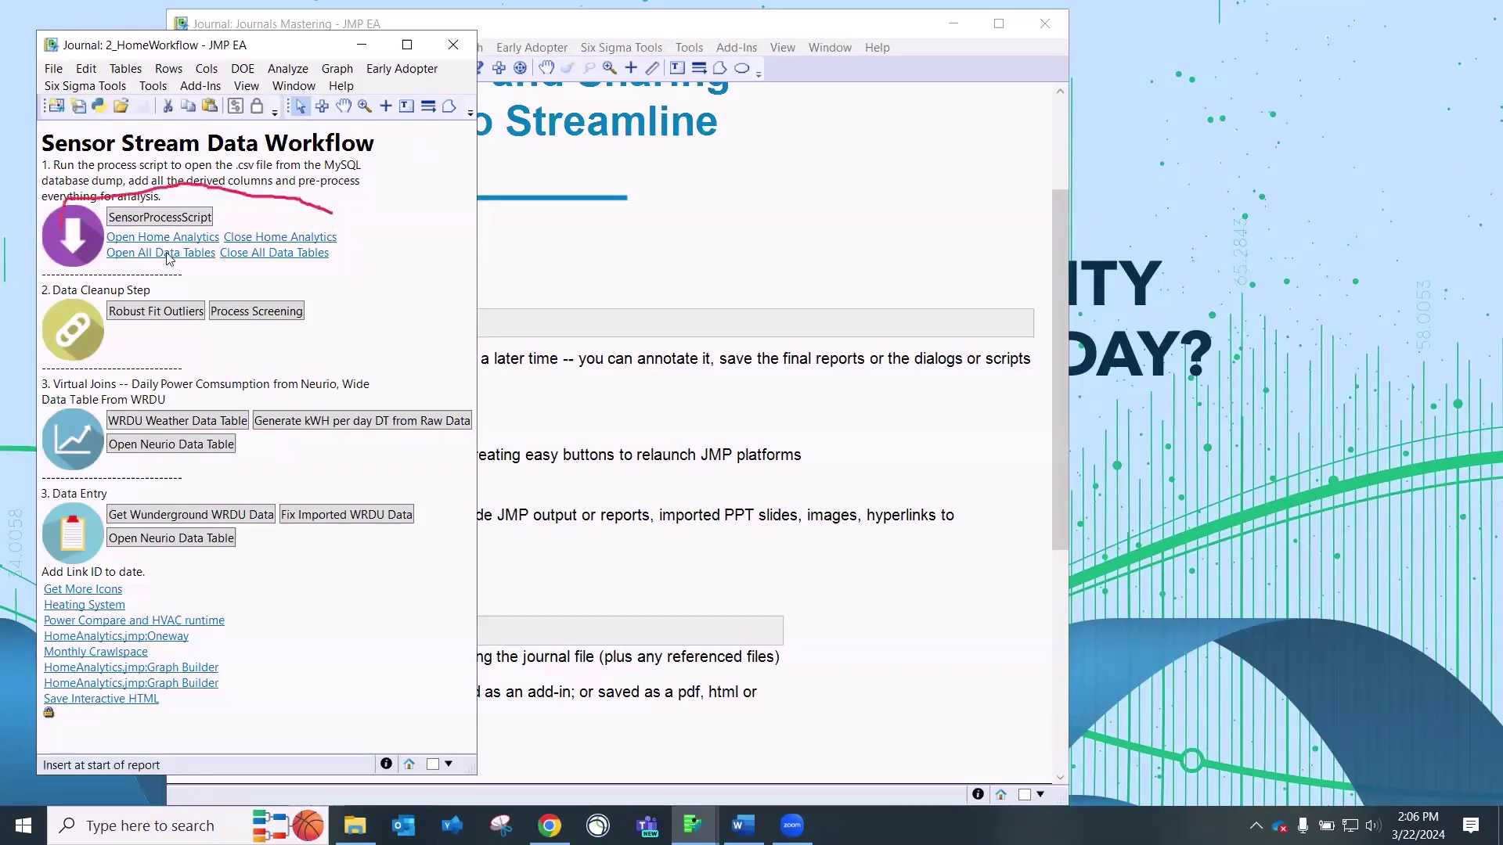
pyautogui.moveTo(168, 258)
pyautogui.mouseDown()
pyautogui.moveTo(258, 218)
pyautogui.moveTo(243, 178)
pyautogui.mouseUp()
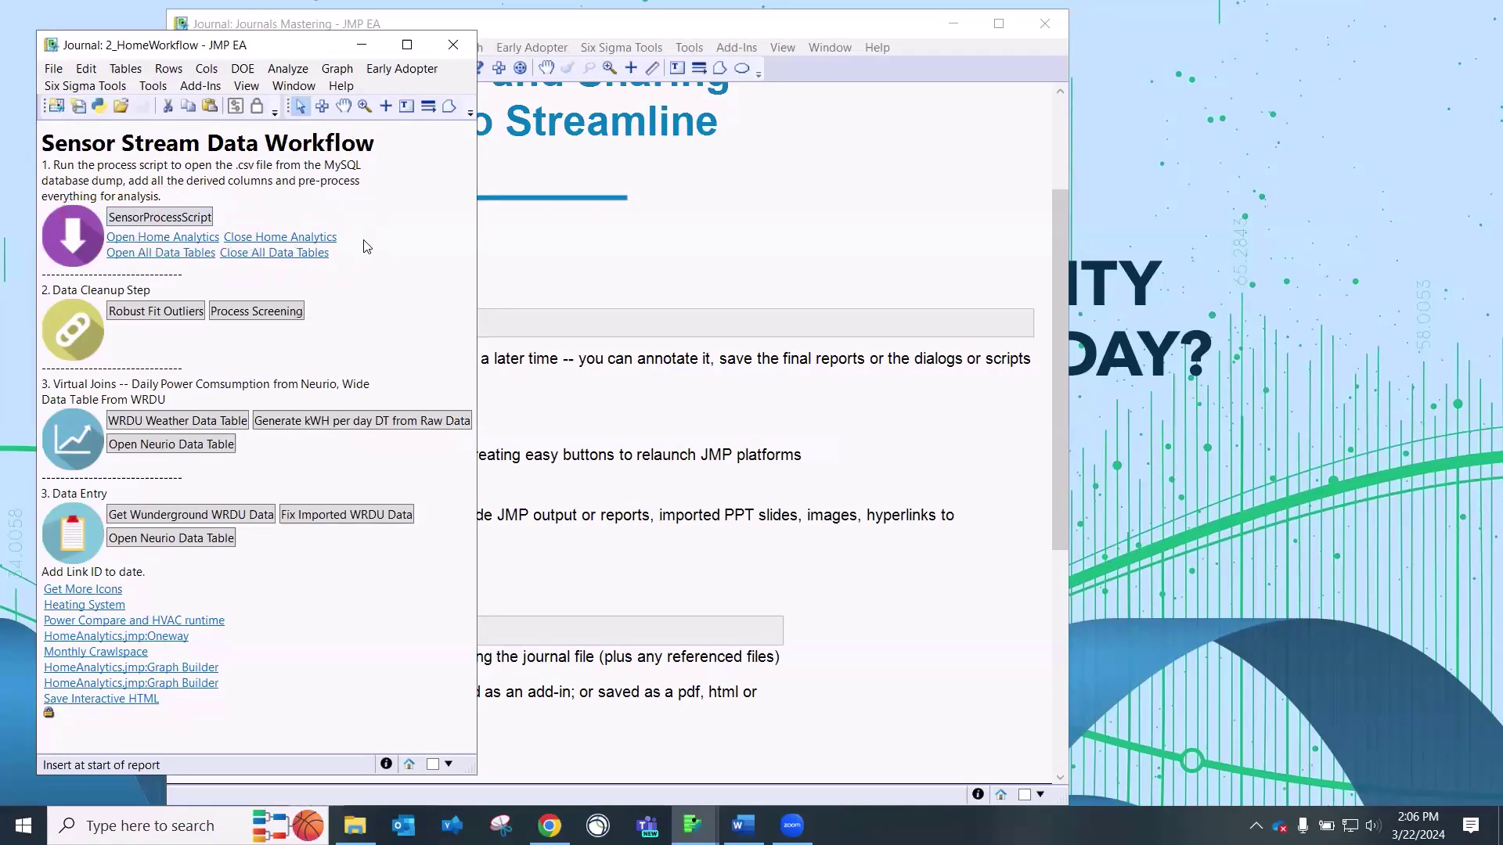
pyautogui.moveTo(400, 346)
pyautogui.mouseDown()
pyautogui.moveTo(396, 317)
pyautogui.moveTo(283, 286)
pyautogui.moveTo(118, 286)
pyautogui.moveTo(108, 338)
pyautogui.moveTo(277, 345)
pyautogui.moveTo(361, 327)
pyautogui.mouseUp()
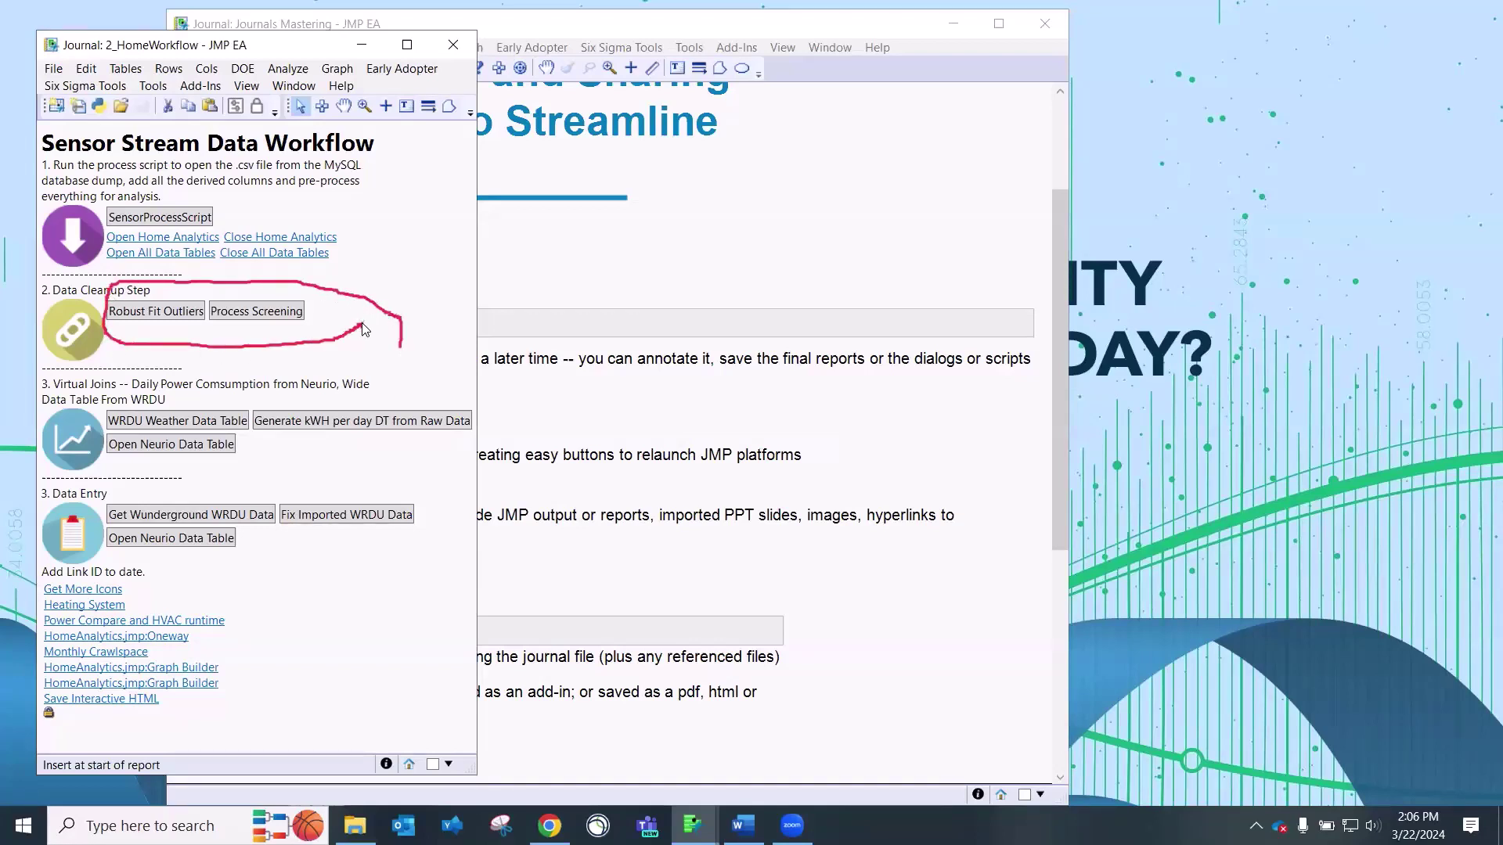
pyautogui.moveTo(361, 353)
pyautogui.mouseDown()
pyautogui.moveTo(117, 368)
pyautogui.moveTo(102, 428)
pyautogui.moveTo(147, 476)
pyautogui.moveTo(320, 485)
pyautogui.moveTo(442, 449)
pyautogui.moveTo(329, 341)
pyautogui.moveTo(186, 344)
pyautogui.mouseUp()
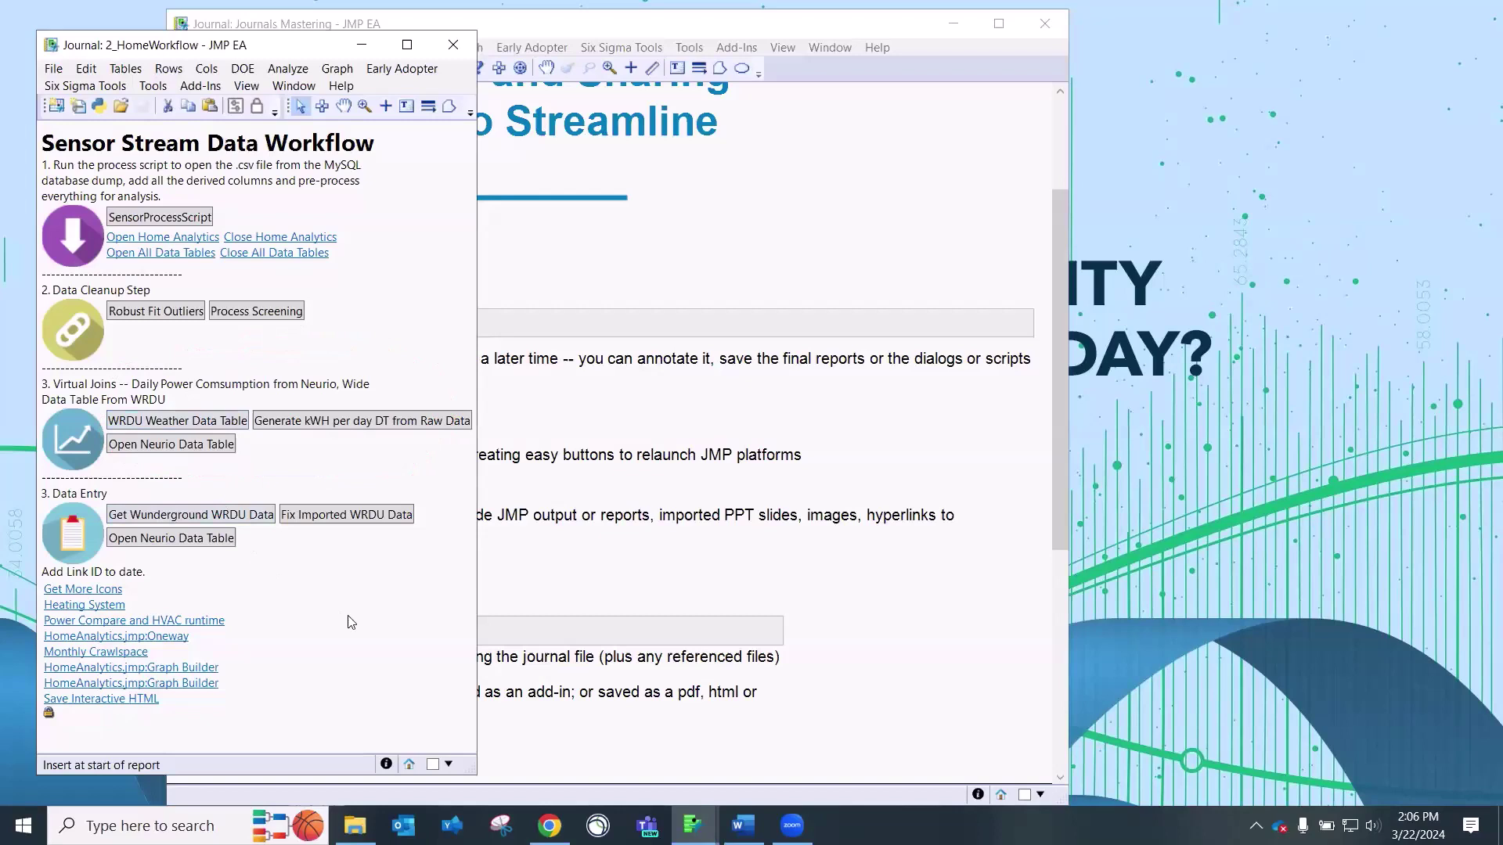
pyautogui.moveTo(348, 616)
pyautogui.mouseDown()
pyautogui.moveTo(56, 606)
pyautogui.moveTo(48, 697)
pyautogui.moveTo(252, 673)
pyautogui.moveTo(276, 595)
pyautogui.mouseUp()
pyautogui.click(467, 54)
pyautogui.scroll(-3, 382, 443)
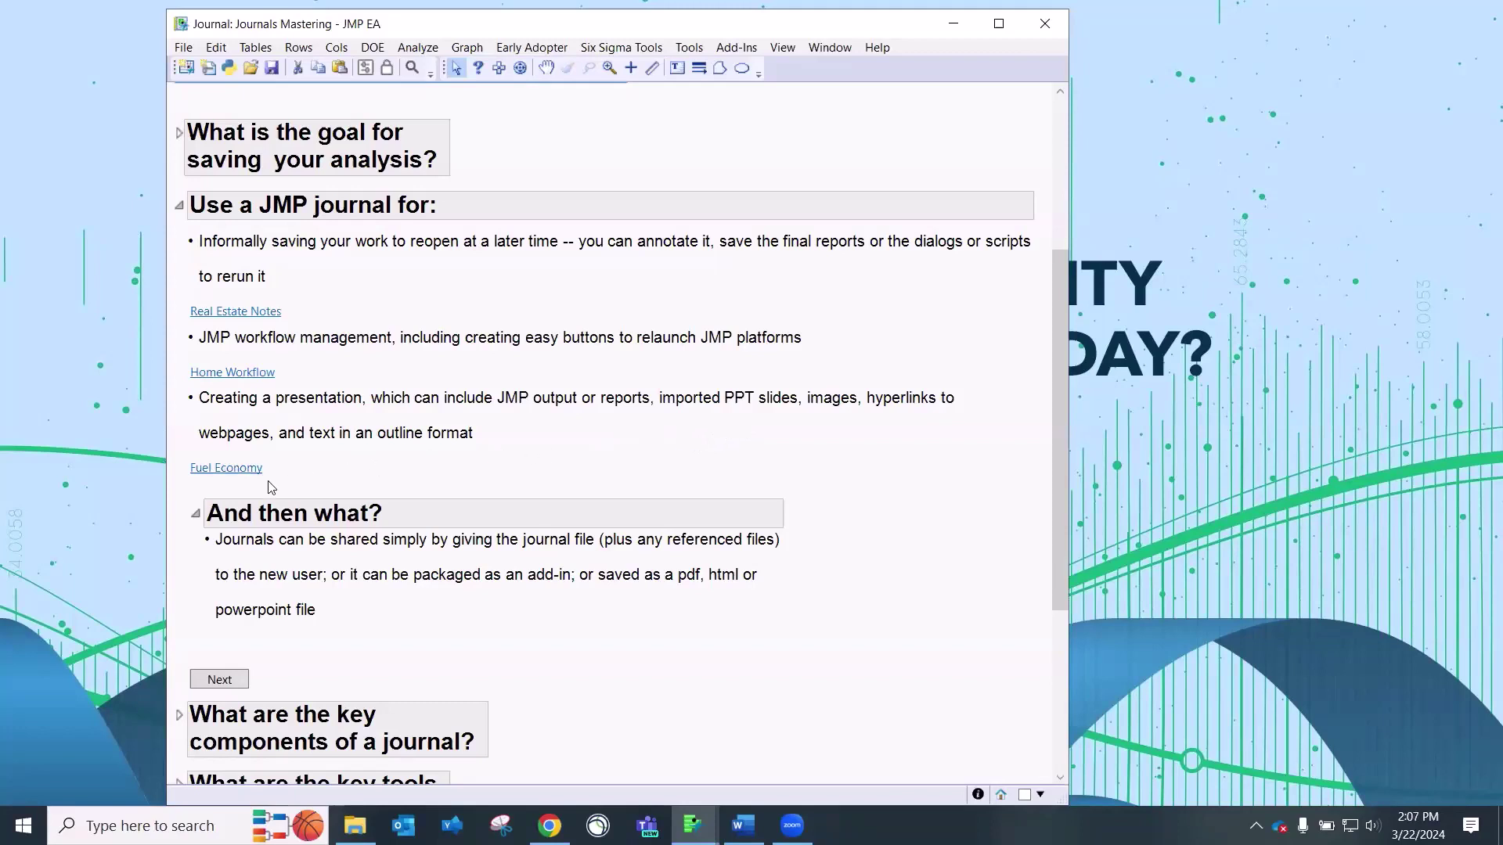
# - Open the 2023 US Cars Fuel Economy journal, circle its Veh Class histogram, then switch to the browser
pyautogui.click(220, 469)
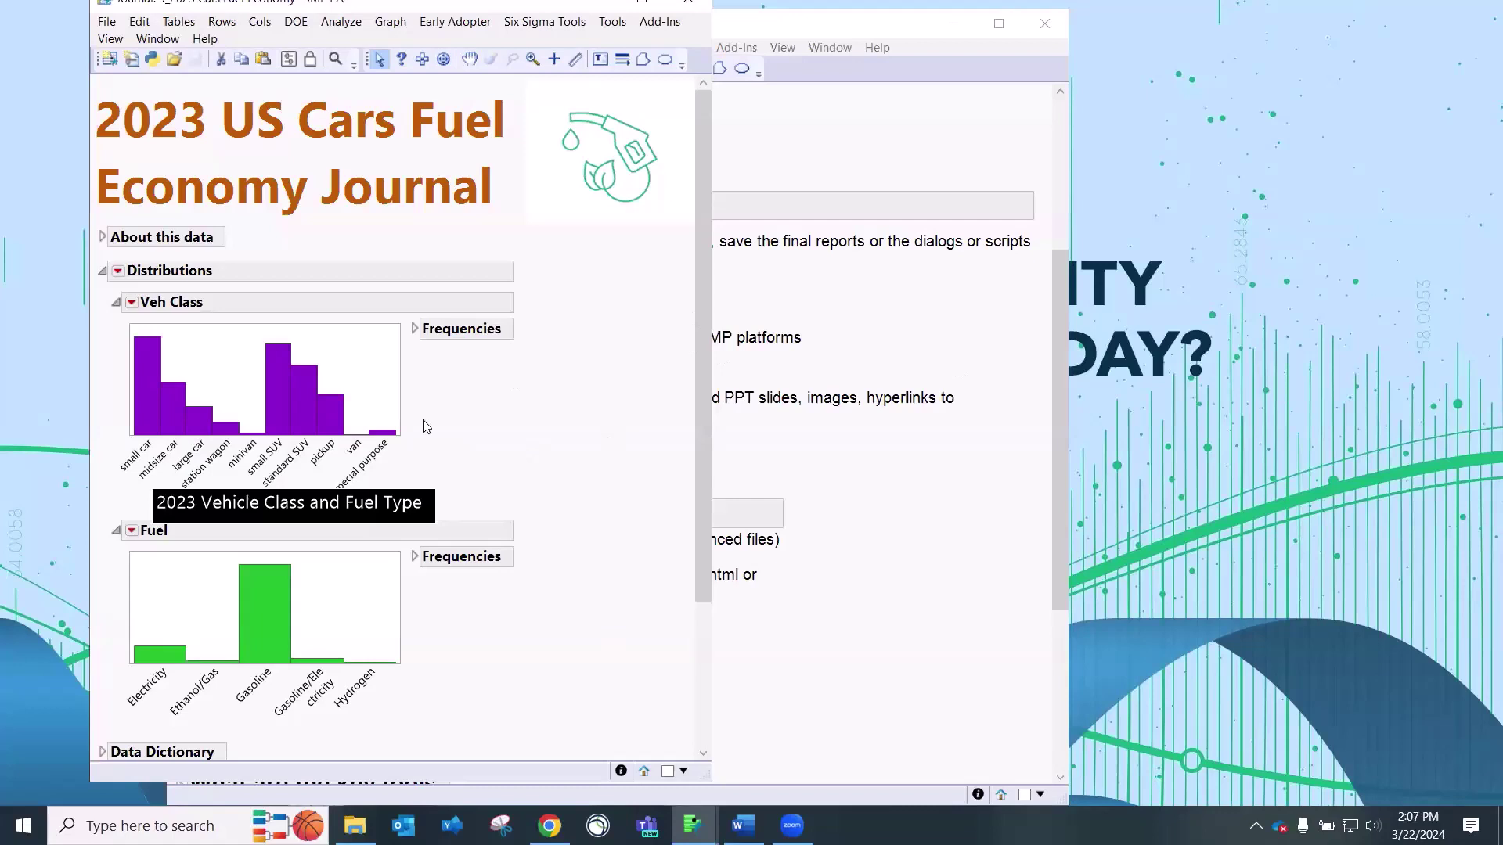
pyautogui.moveTo(511, 423)
pyautogui.mouseDown()
pyautogui.moveTo(532, 414)
pyautogui.moveTo(300, 333)
pyautogui.moveTo(363, 469)
pyautogui.mouseUp()
pyautogui.press('Escape')
pyautogui.scroll(-1, 581, 405)
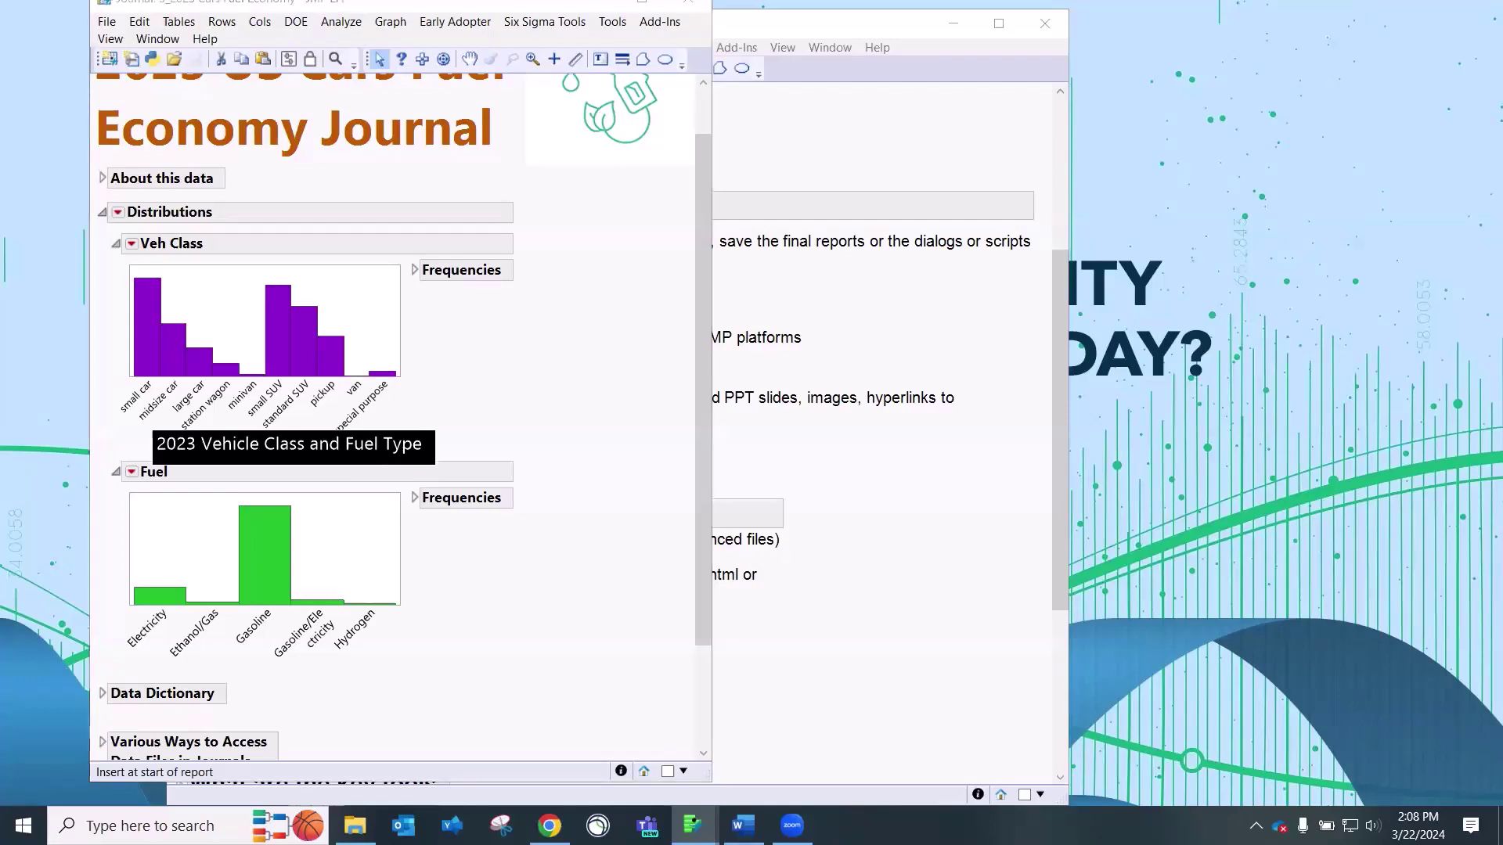
pyautogui.hotkey('alt', 'Tab')
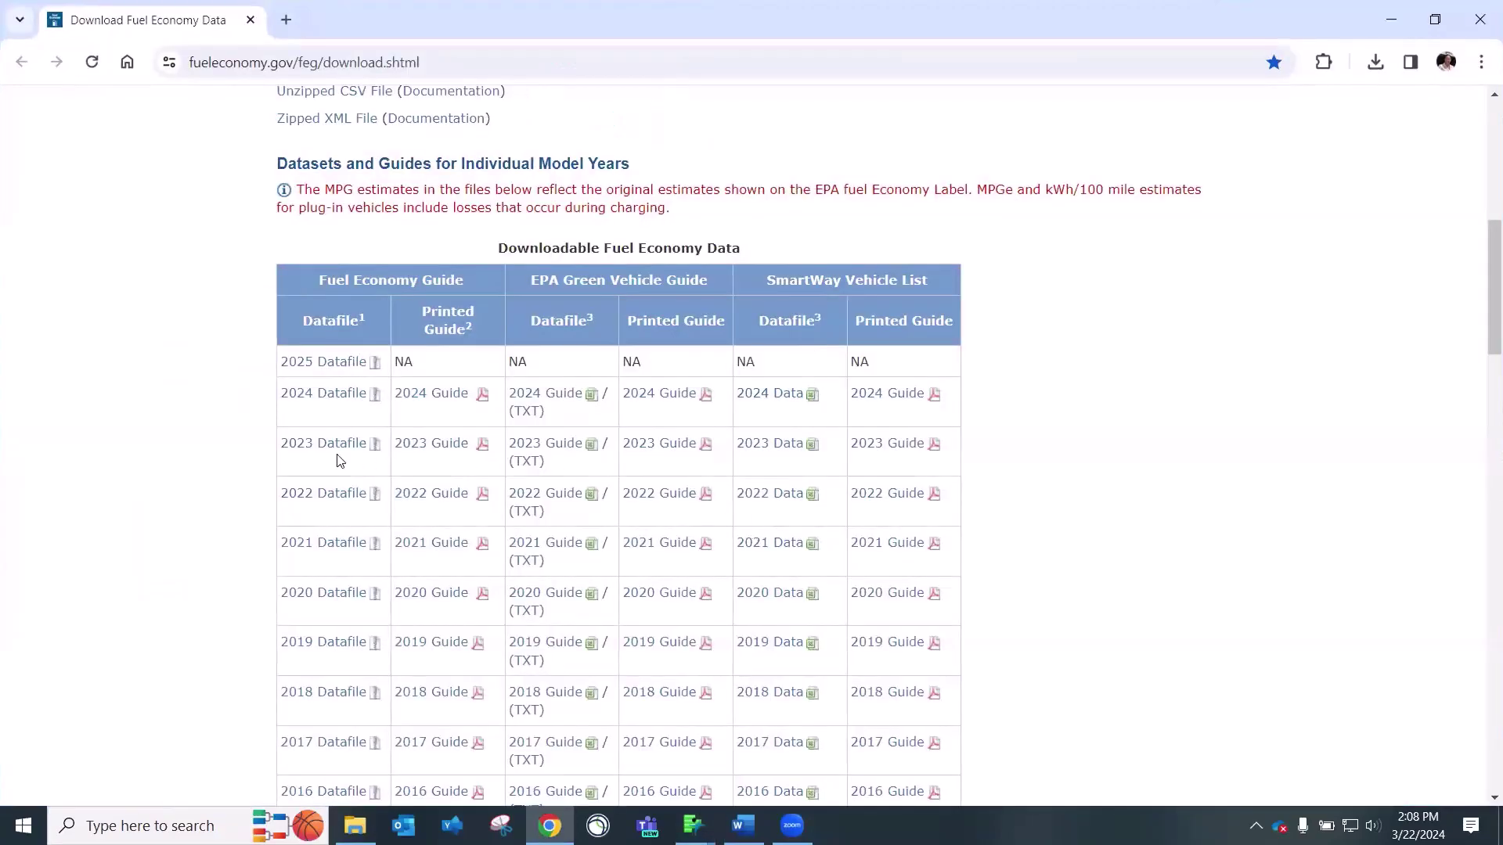
# - Highlight the fuel economy data table rows through 2023, clear the highlight, and minimize Chrome
pyautogui.moveTo(288, 474); pyautogui.dragTo(285, 494)
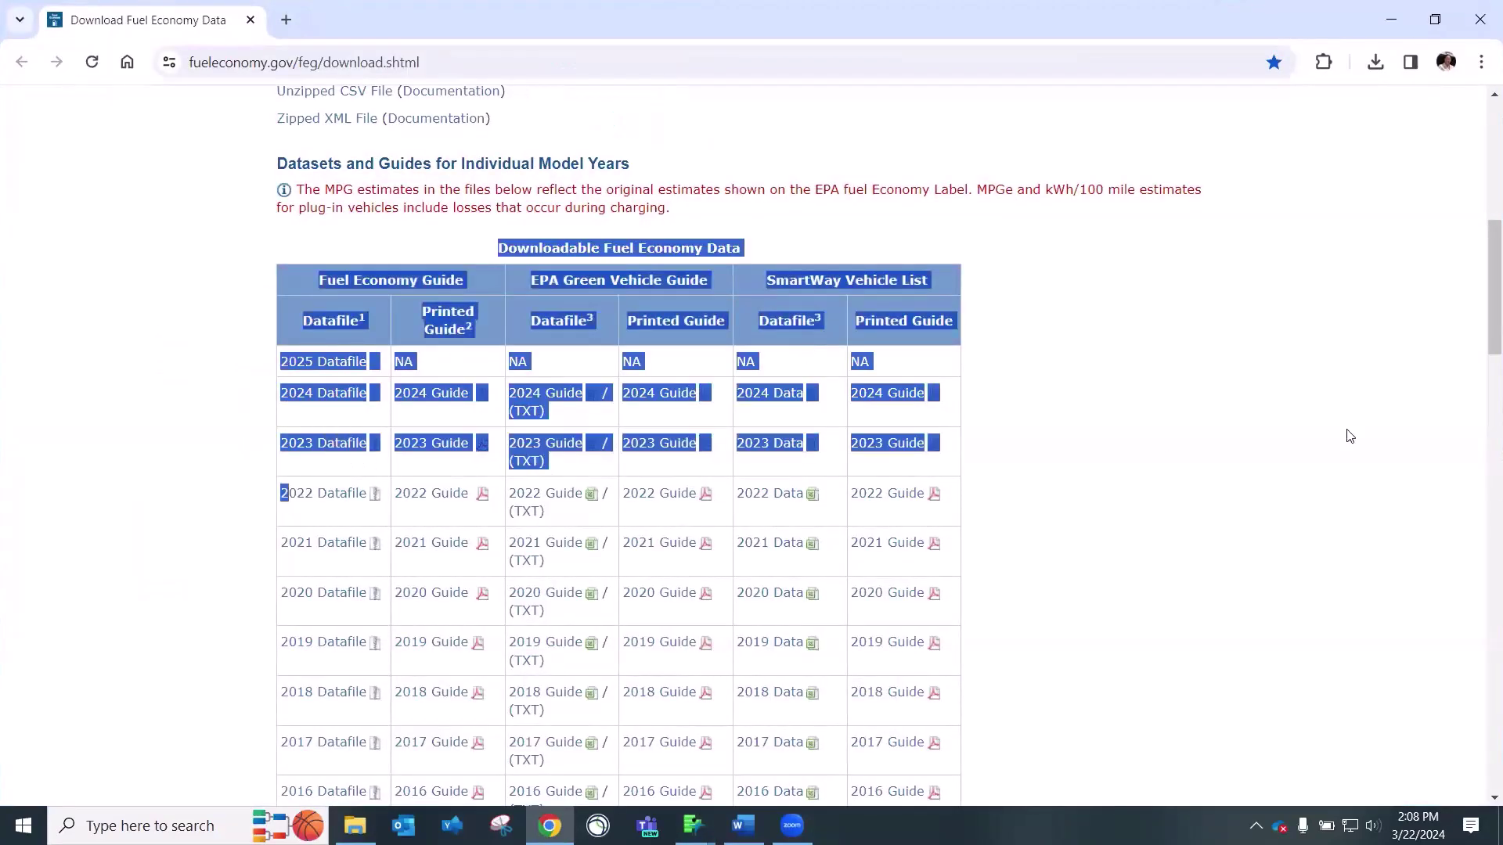
pyautogui.click(1349, 436)
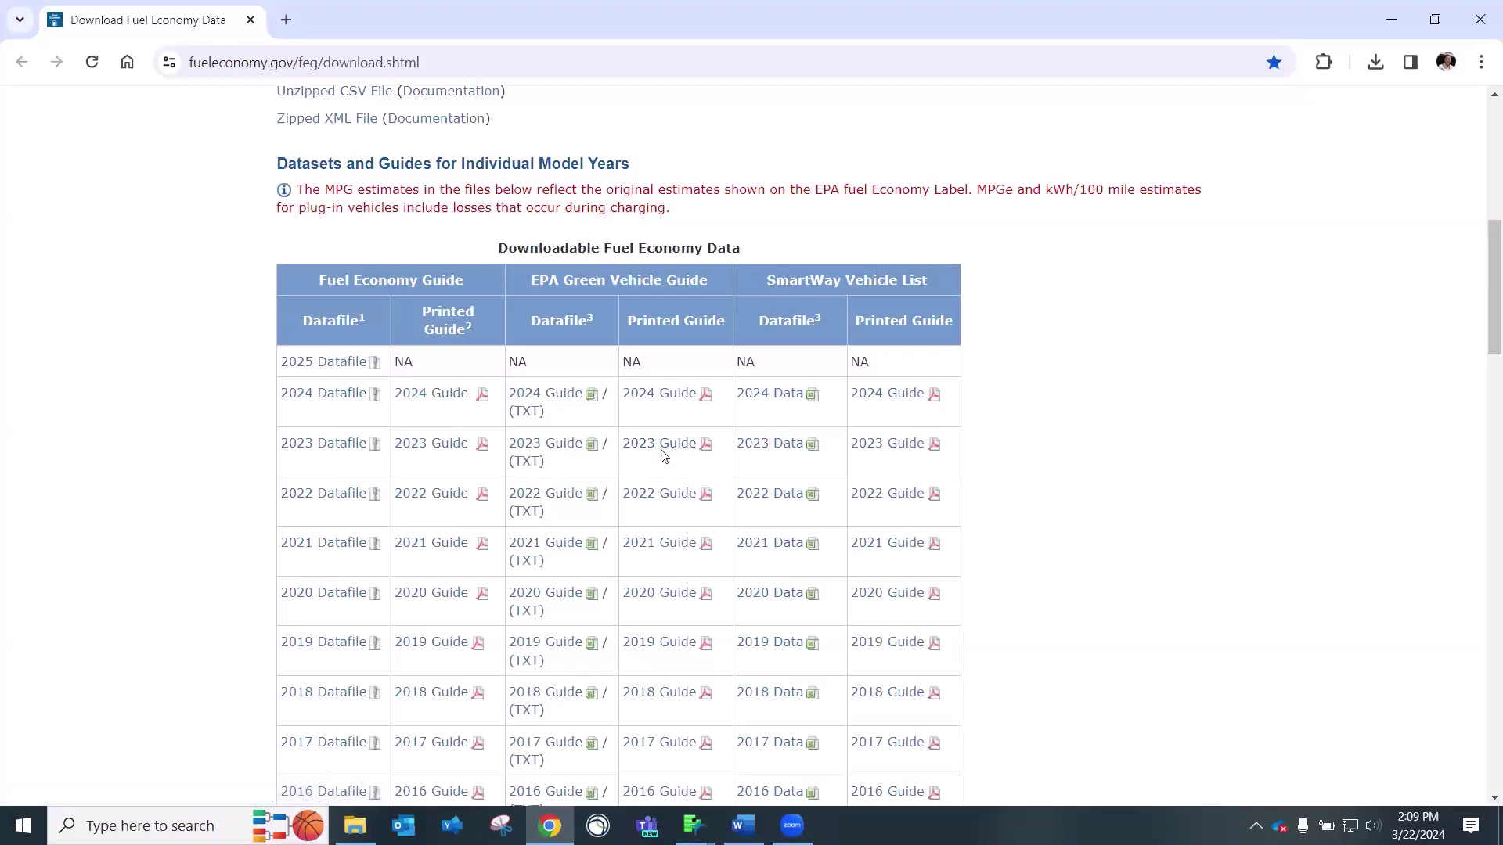
pyautogui.click(1382, 12)
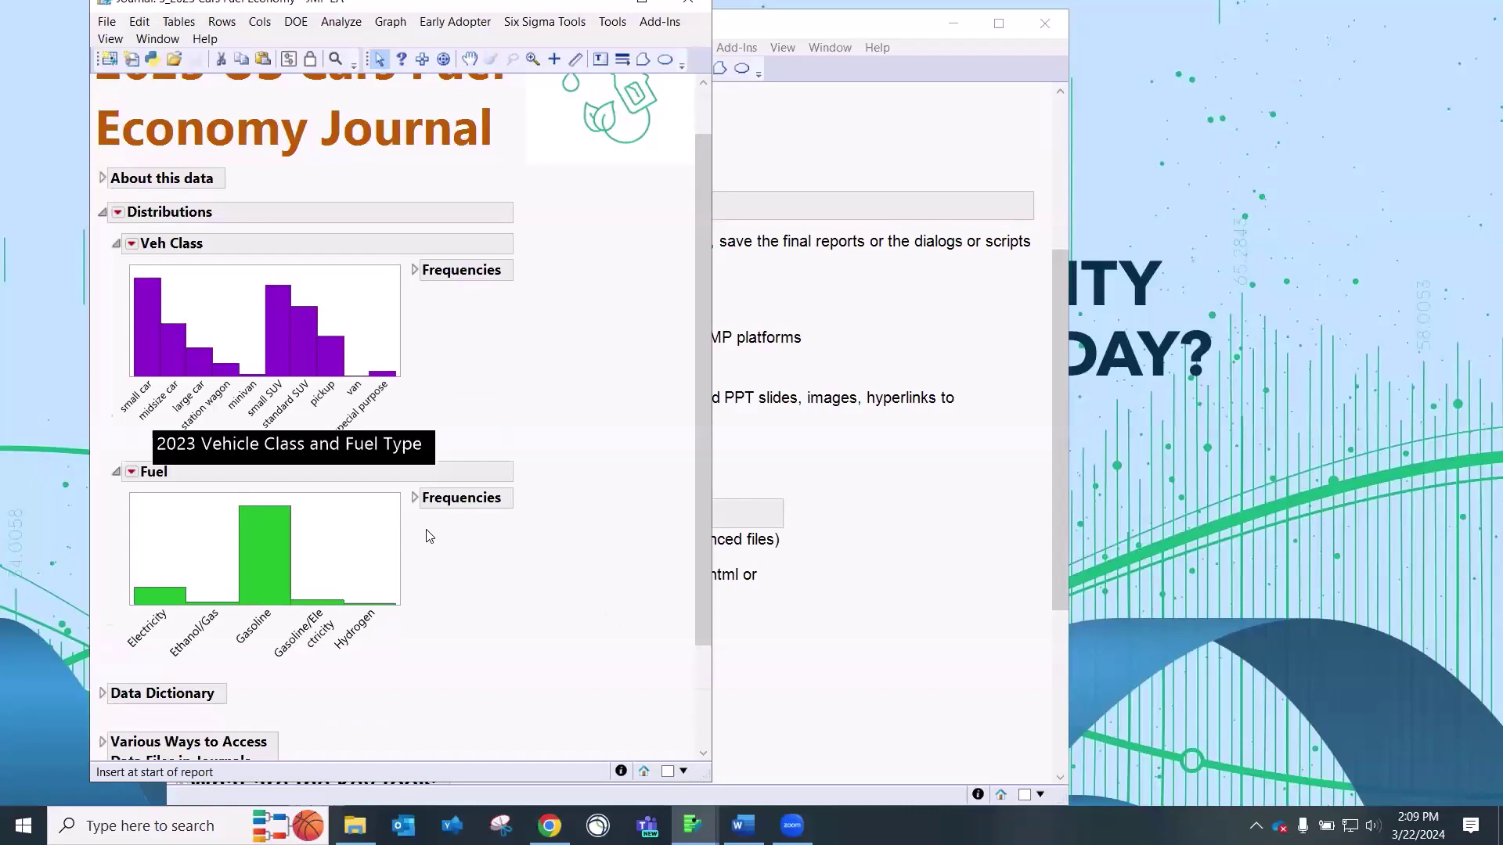
# - Minimize the Fuel Economy journal and scroll on through the Journals Mastering outline
pyautogui.scroll(-3, 439, 548)
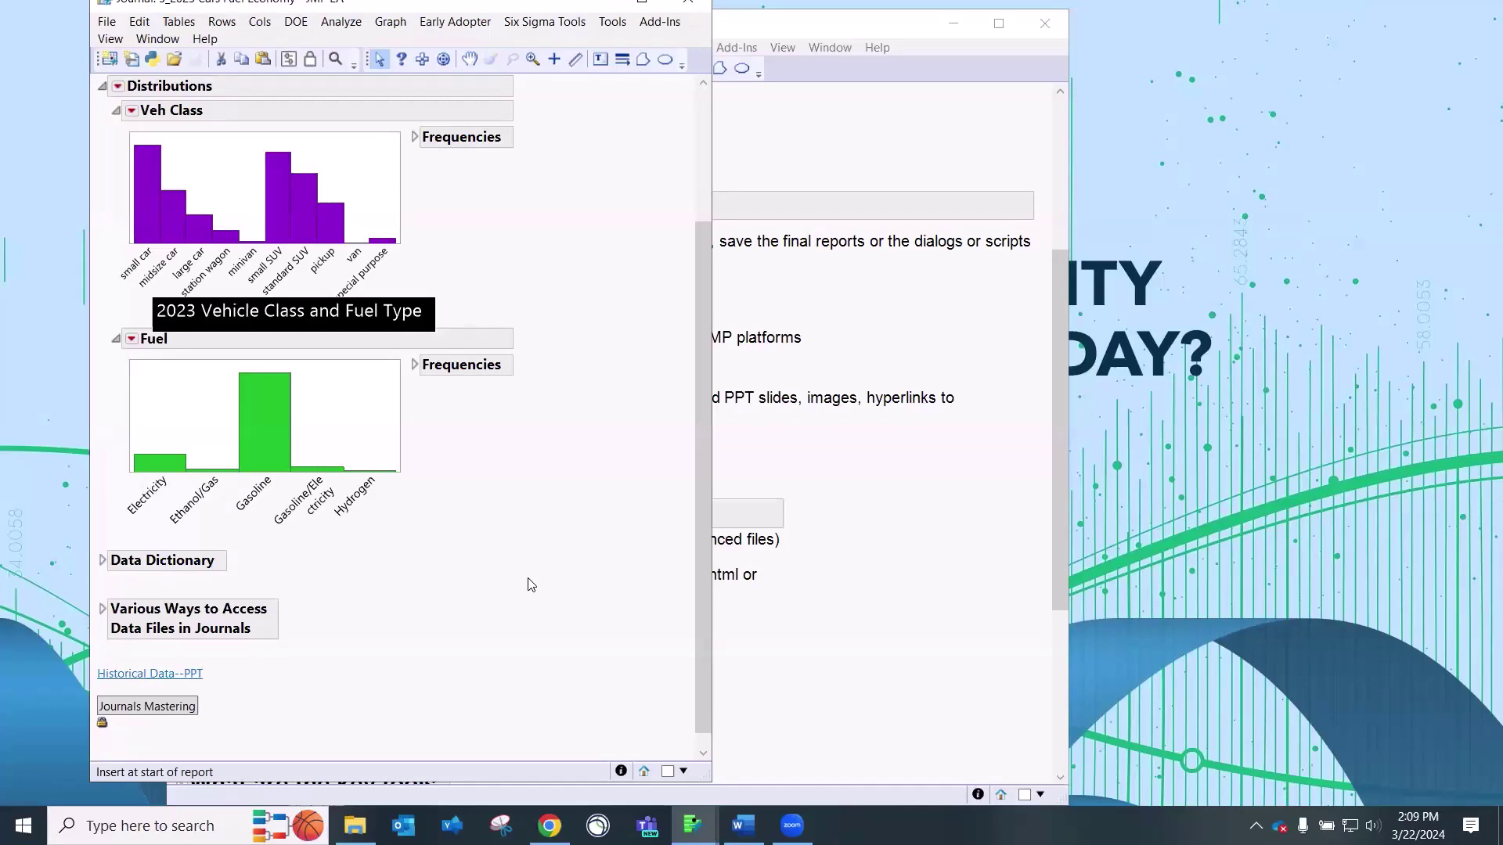
pyautogui.click(599, 6)
pyautogui.scroll(-3, 219, 564)
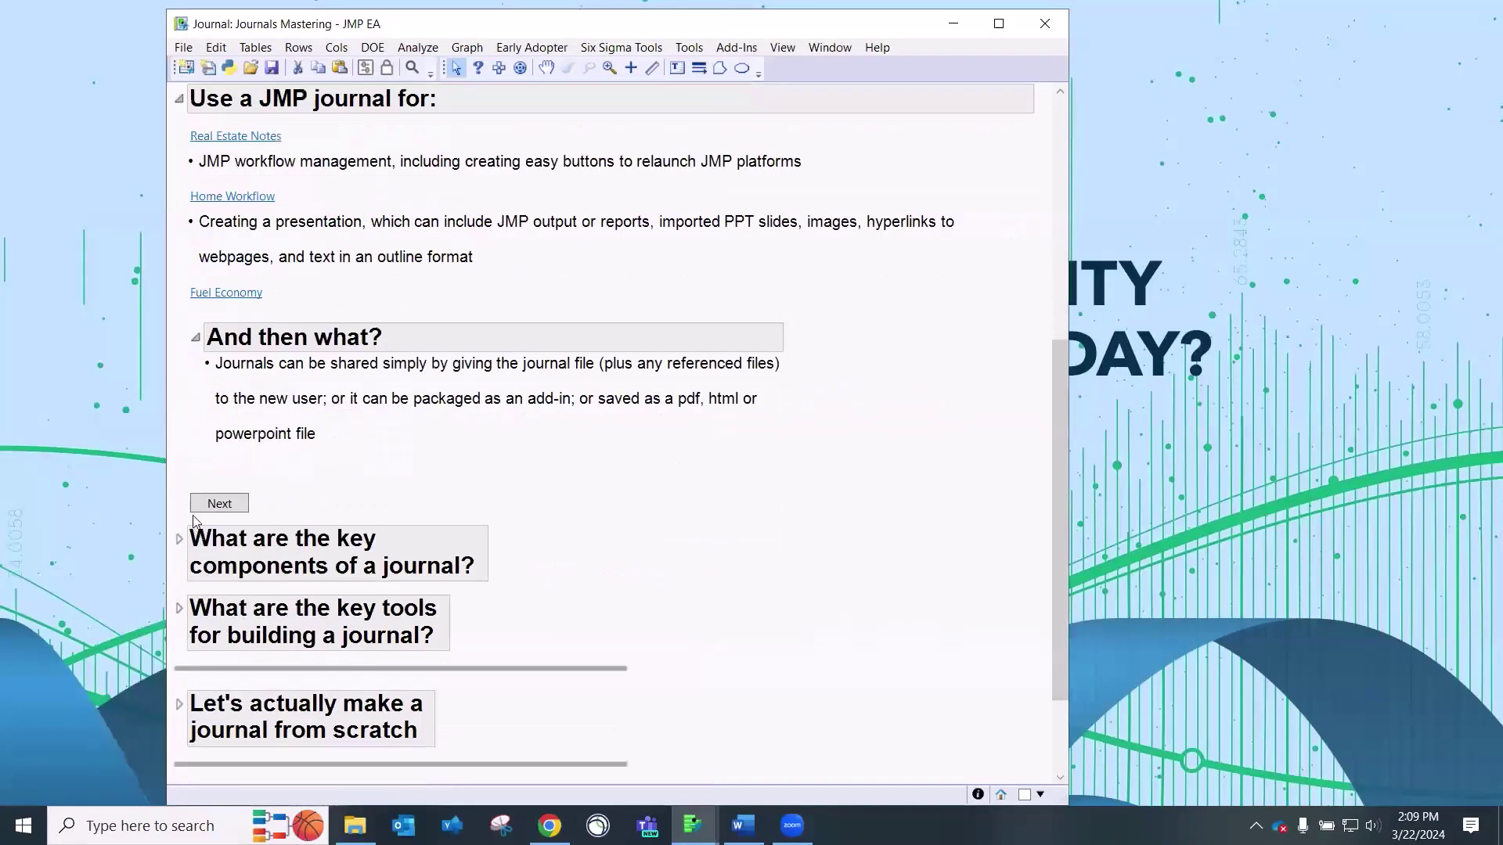
pyautogui.click(240, 496)
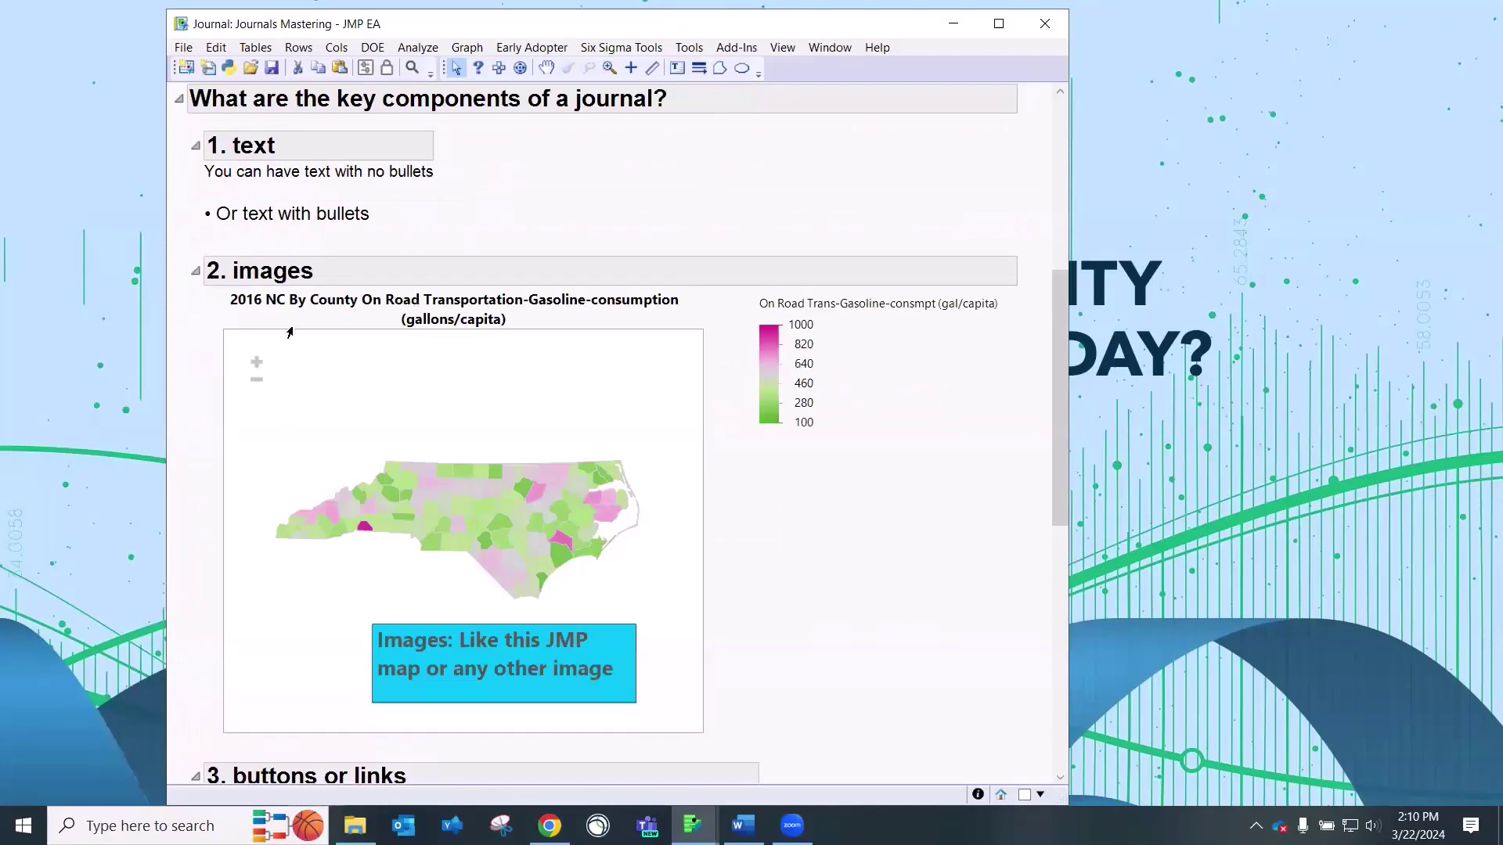
pyautogui.scroll(3, 419, 227)
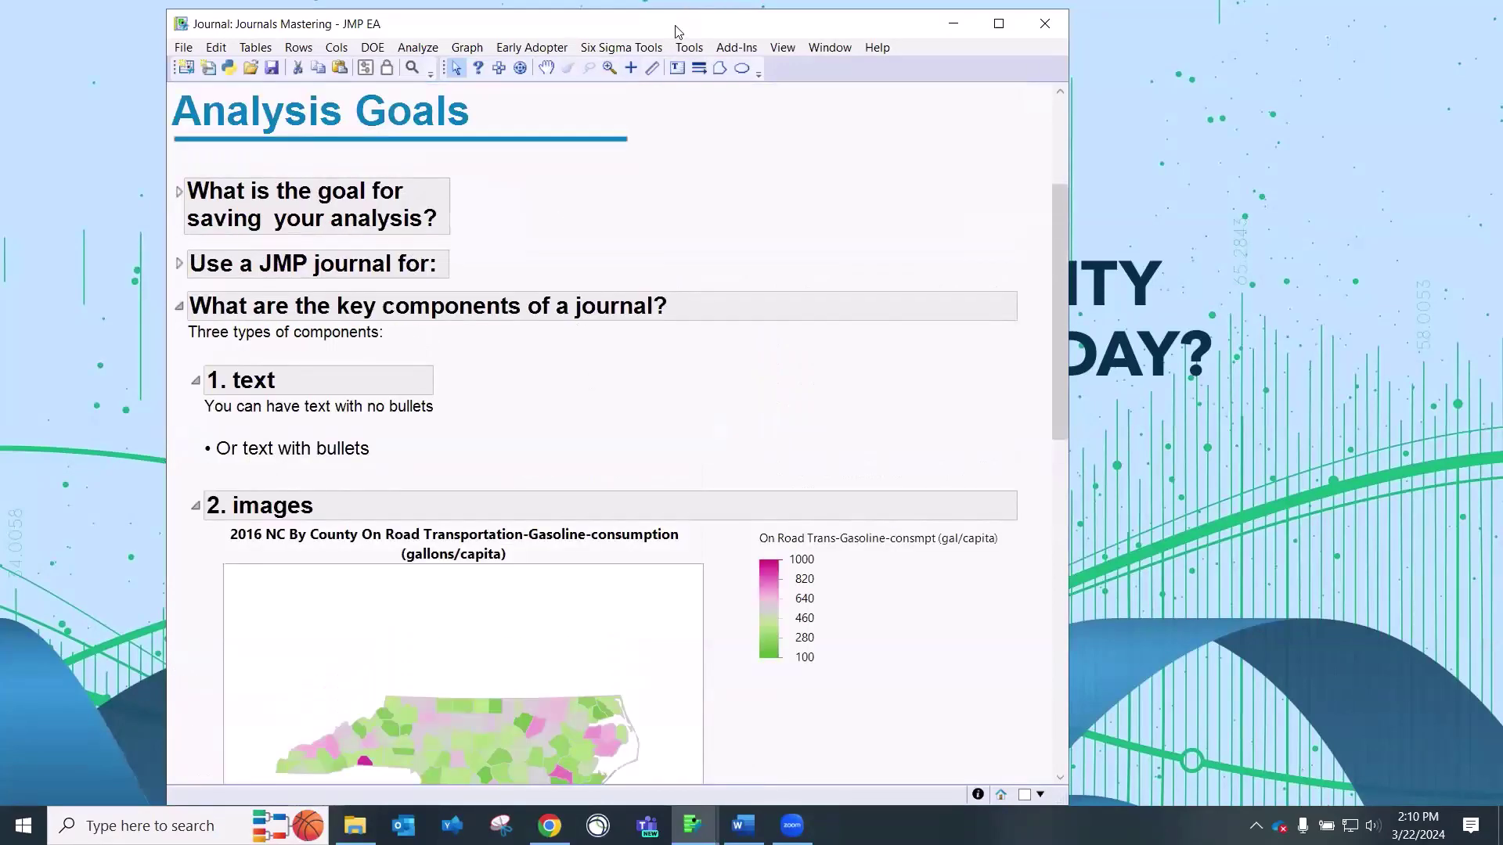
pyautogui.moveTo(678, 32); pyautogui.dragTo(571, 31)
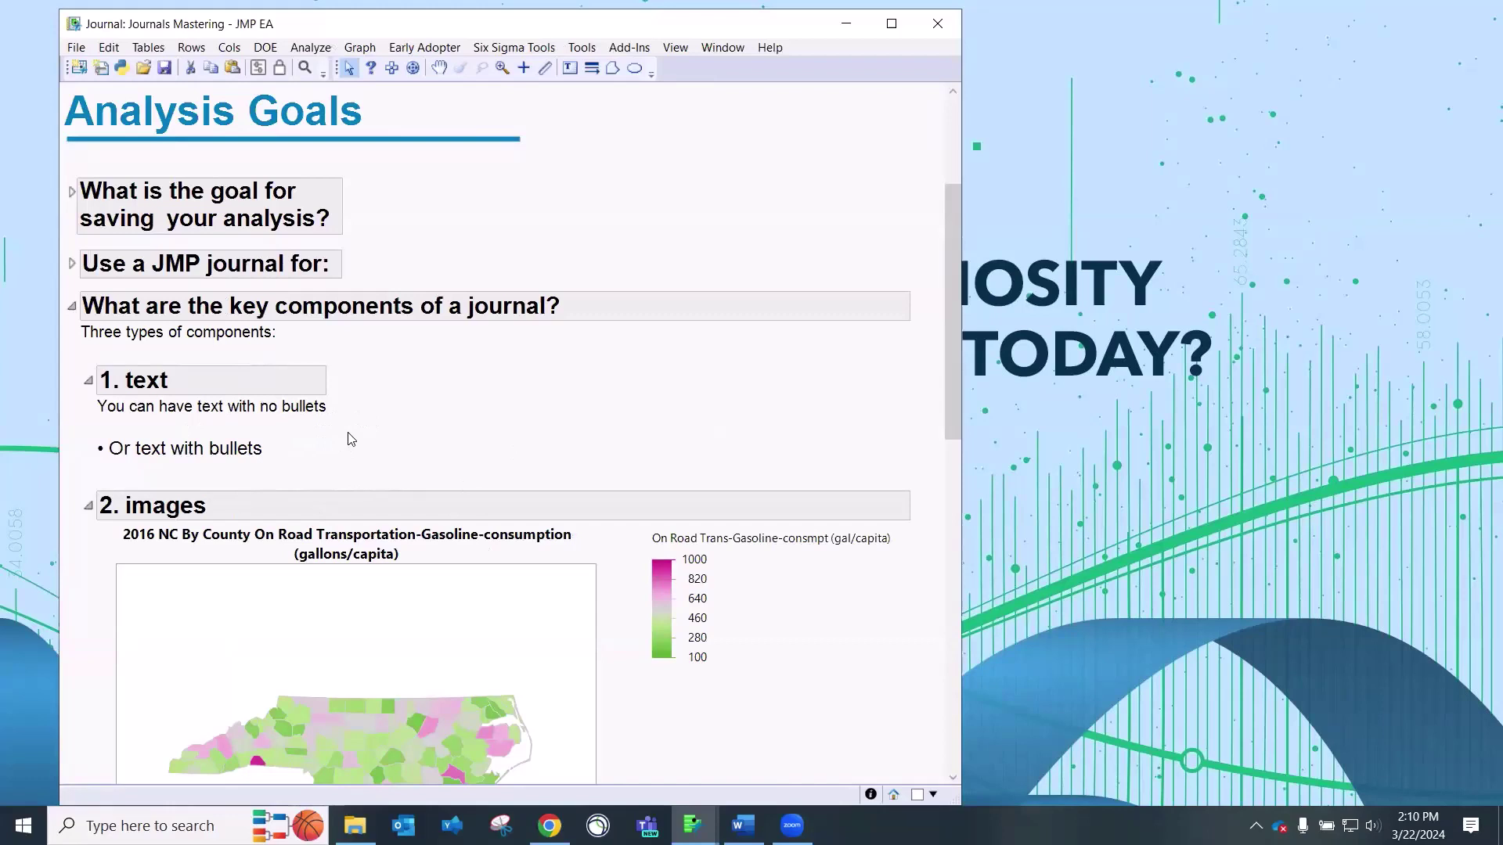
pyautogui.moveTo(386, 428)
pyautogui.mouseDown()
pyautogui.moveTo(339, 392)
pyautogui.moveTo(130, 391)
pyautogui.moveTo(85, 435)
pyautogui.moveTo(235, 489)
pyautogui.moveTo(337, 478)
pyautogui.moveTo(362, 398)
pyautogui.mouseUp()
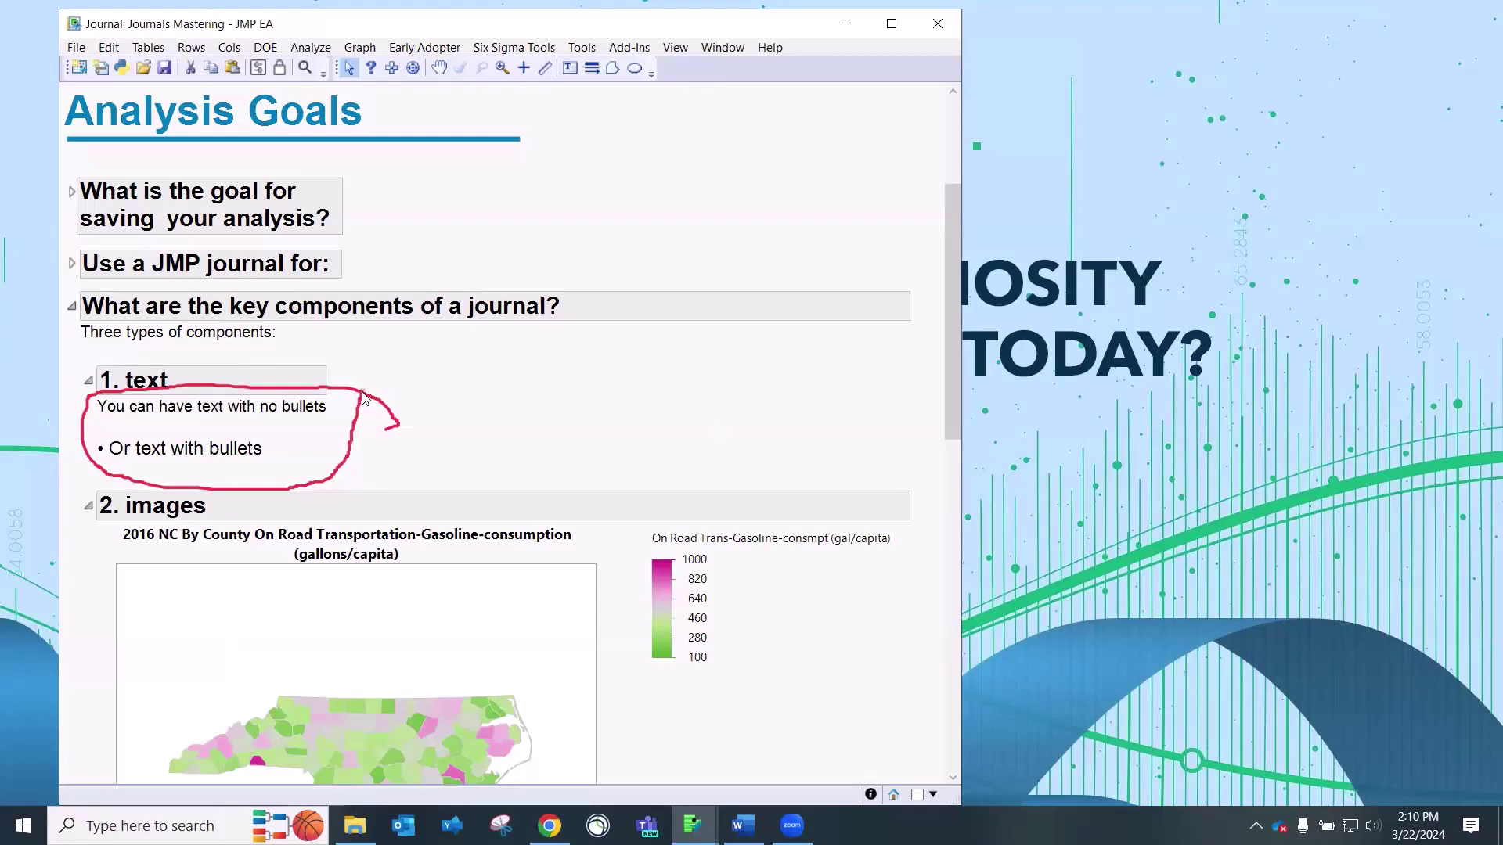
pyautogui.press('e')
pyautogui.moveTo(364, 395)
pyautogui.mouseDown()
pyautogui.moveTo(89, 403)
pyautogui.moveTo(129, 479)
pyautogui.moveTo(337, 475)
pyautogui.moveTo(362, 395)
pyautogui.moveTo(320, 389)
pyautogui.mouseUp()
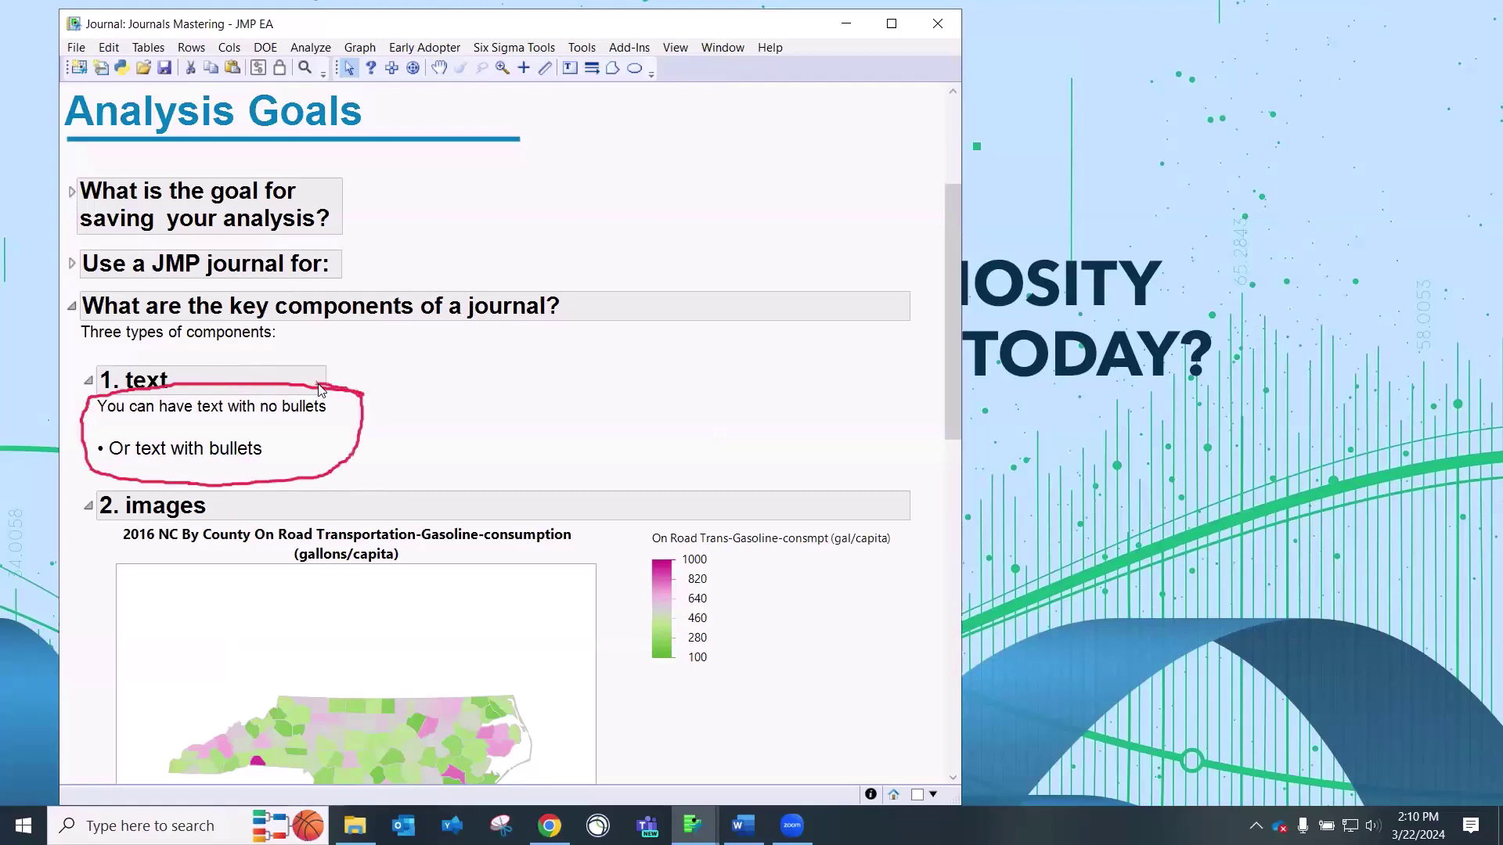
pyautogui.press('Escape')
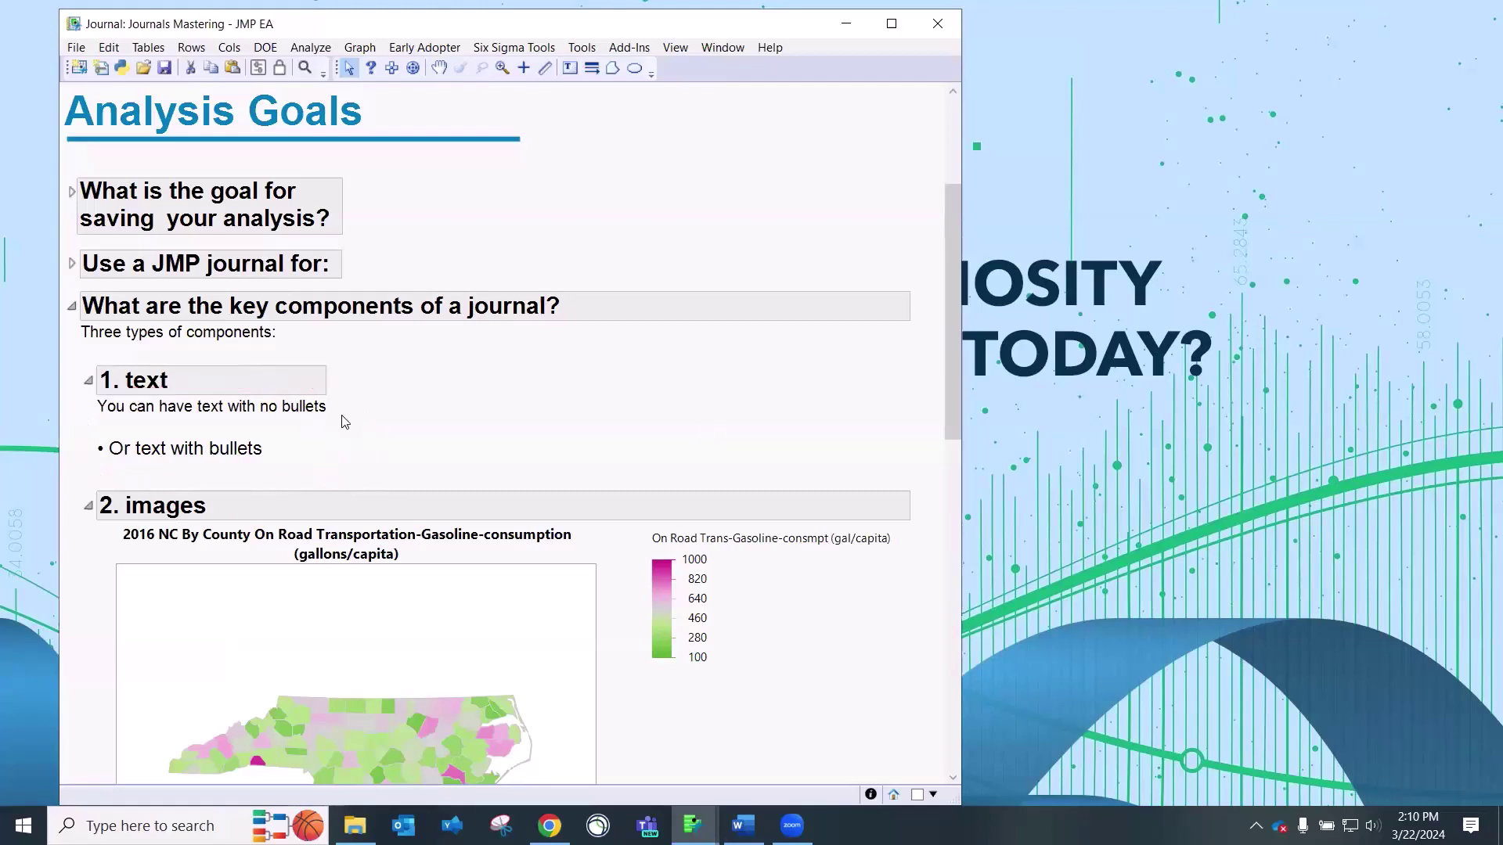
pyautogui.scroll(-6, 511, 454)
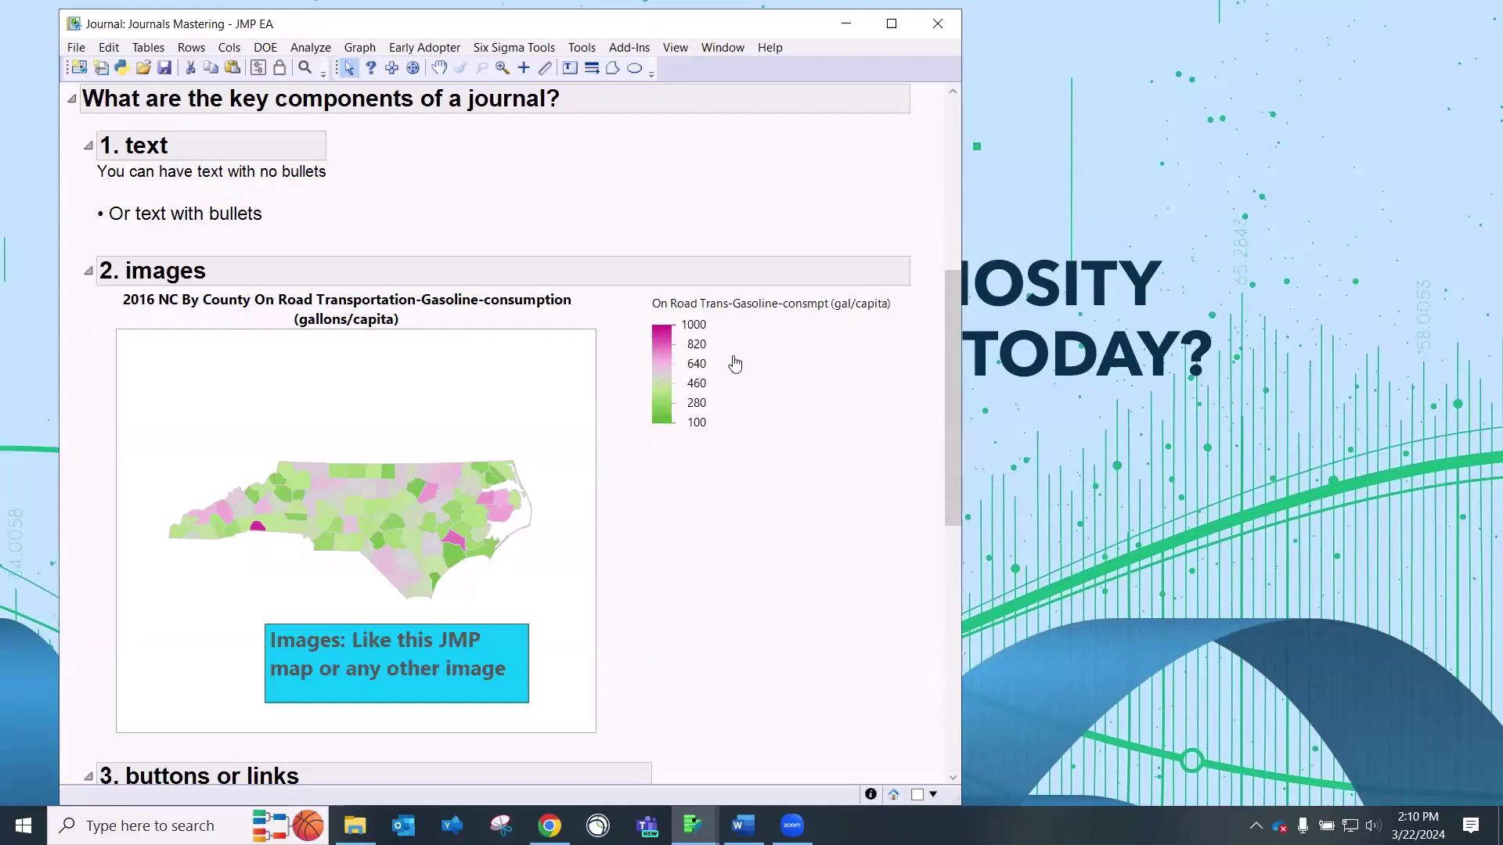
pyautogui.moveTo(76, 341); pyautogui.dragTo(76, 413)
pyautogui.moveTo(78, 480)
pyautogui.mouseDown()
pyautogui.moveTo(86, 673)
pyautogui.moveTo(275, 773)
pyautogui.moveTo(655, 686)
pyautogui.moveTo(696, 421)
pyautogui.moveTo(433, 317)
pyautogui.moveTo(98, 301)
pyautogui.moveTo(85, 349)
pyautogui.mouseUp()
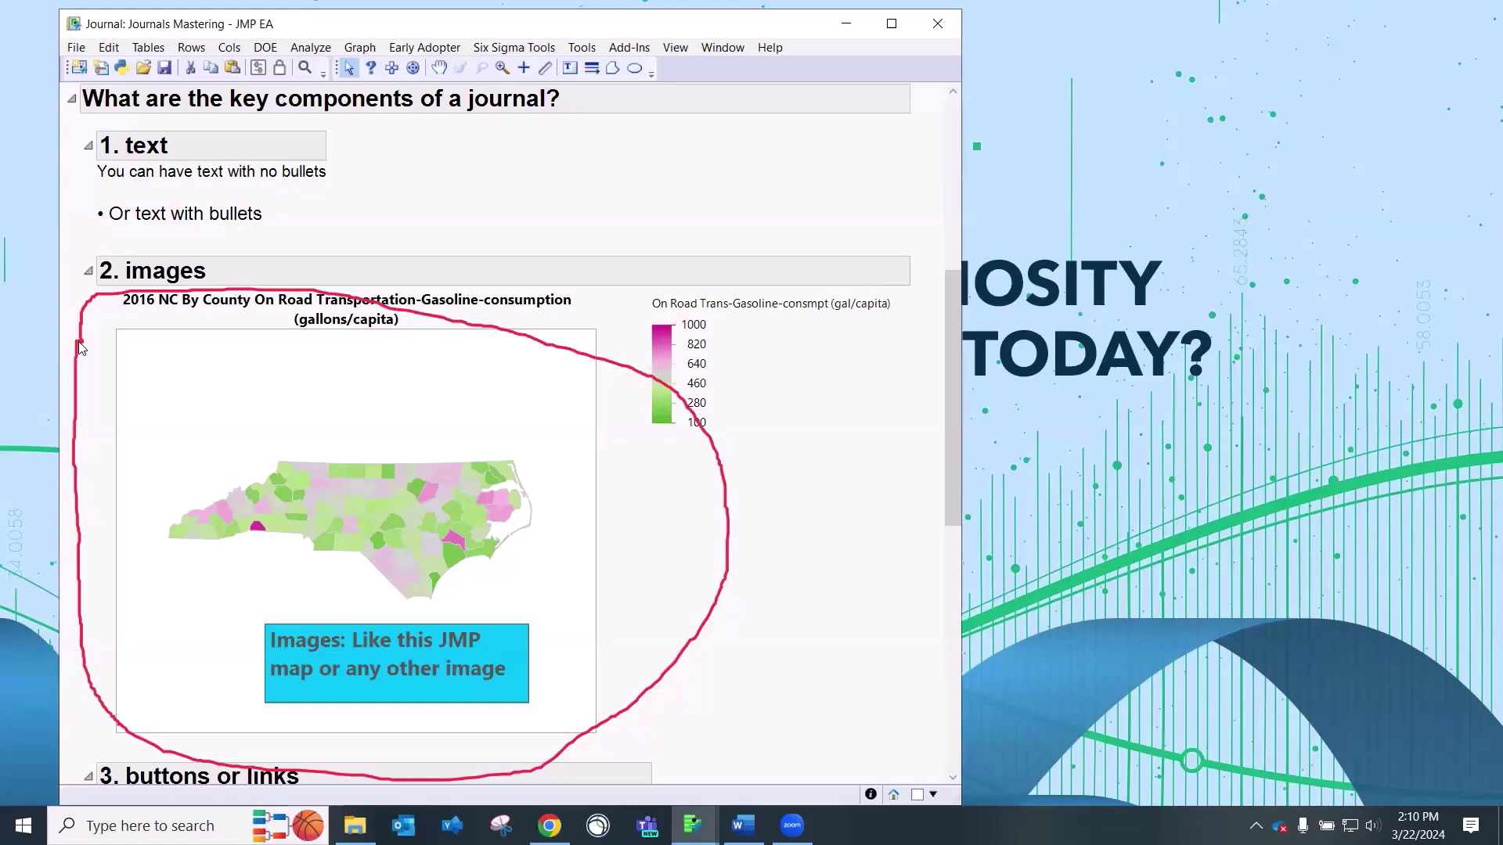
pyautogui.press('e')
pyautogui.moveTo(79, 329)
pyautogui.mouseDown()
pyautogui.moveTo(172, 329)
pyautogui.moveTo(172, 310)
pyautogui.moveTo(110, 296)
pyautogui.moveTo(95, 317)
pyautogui.mouseUp()
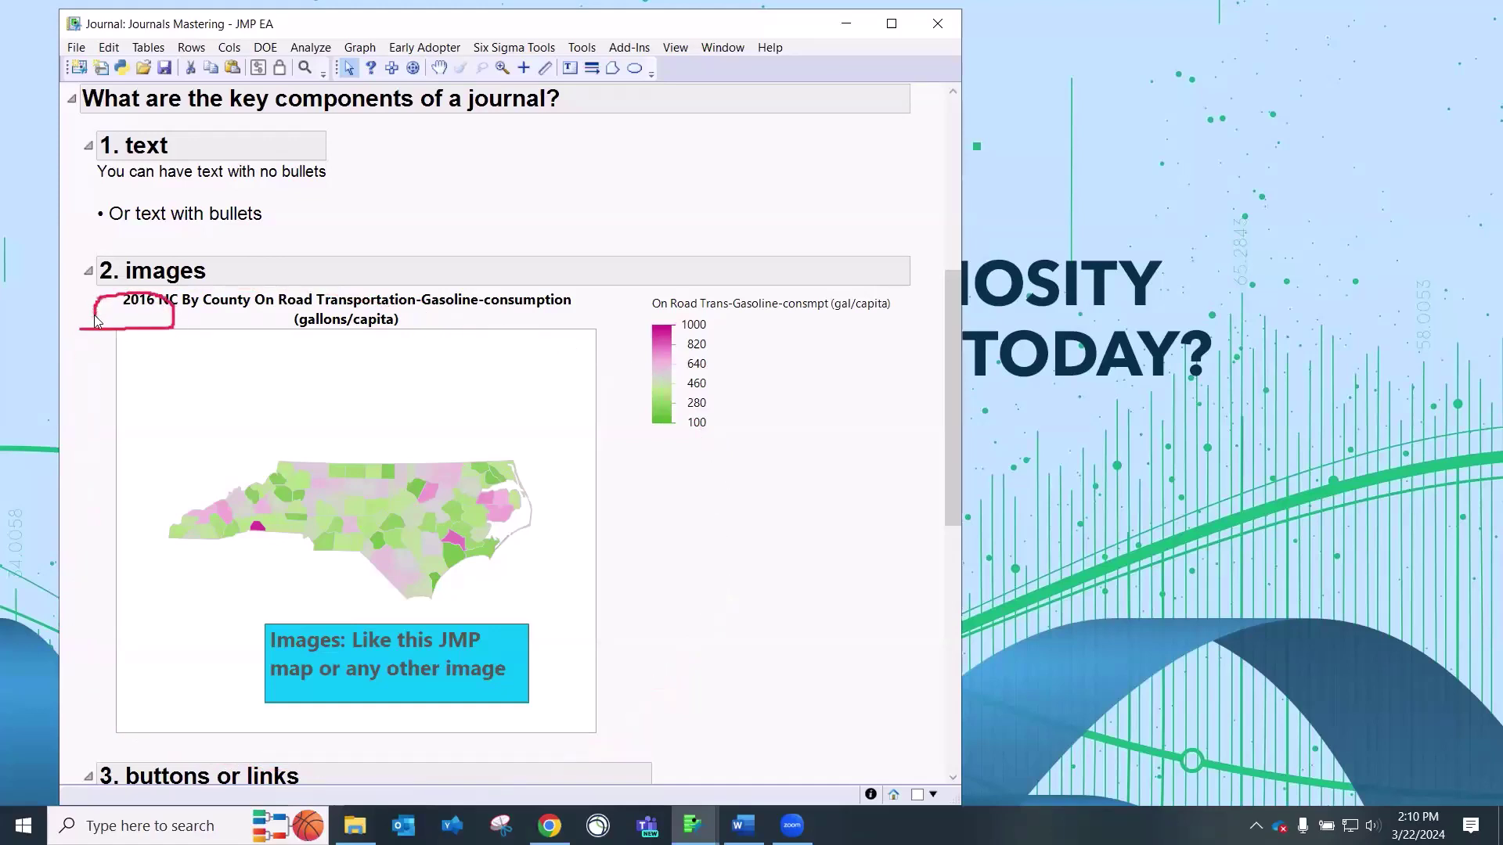
pyautogui.press('Escape')
pyautogui.moveTo(427, 566)
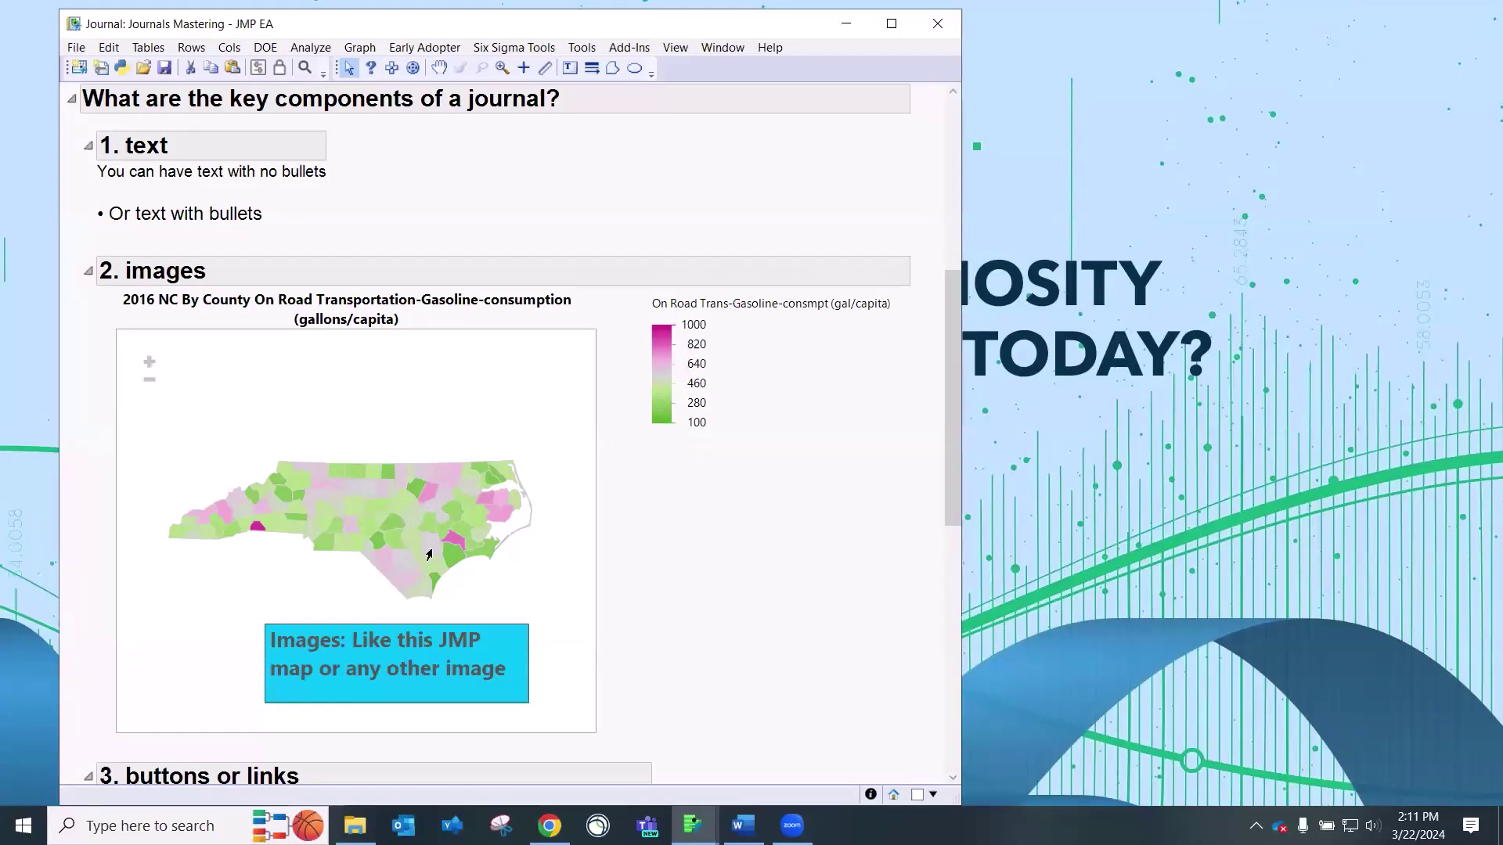
pyautogui.moveTo(721, 655)
pyautogui.mouseDown()
pyautogui.moveTo(655, 553)
pyautogui.moveTo(326, 431)
pyautogui.moveTo(205, 446)
pyautogui.mouseUp()
pyautogui.moveTo(179, 510)
pyautogui.mouseDown()
pyautogui.moveTo(505, 607)
pyautogui.moveTo(627, 558)
pyautogui.moveTo(632, 532)
pyautogui.mouseUp()
# - Scroll down to the '3. buttons or links' section and circle the buttons example in red
pyautogui.scroll(-2, 587, 541)
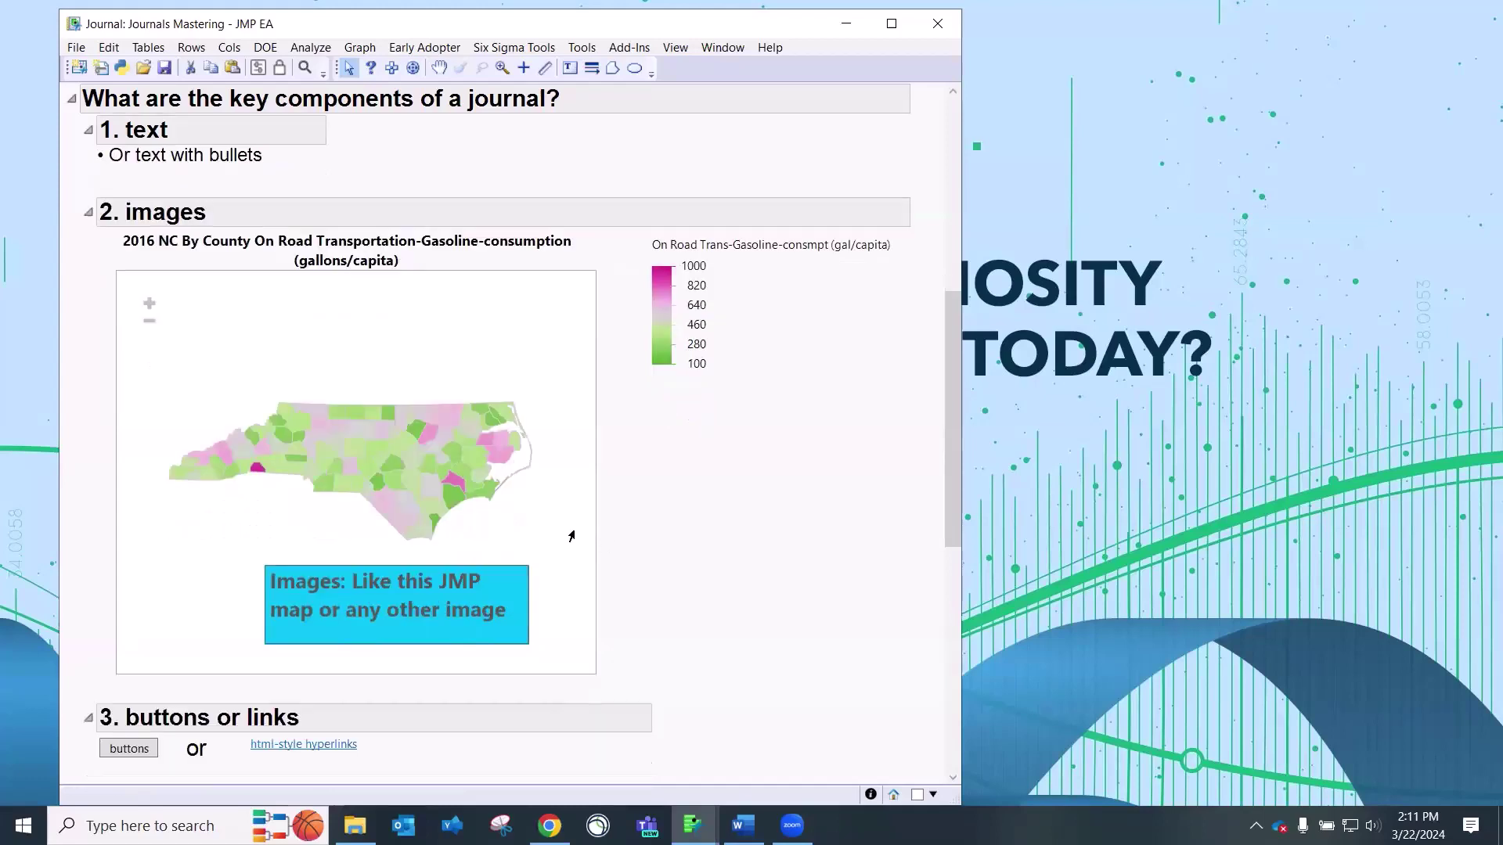
pyautogui.scroll(-2, 571, 536)
pyautogui.scroll(-6, 570, 540)
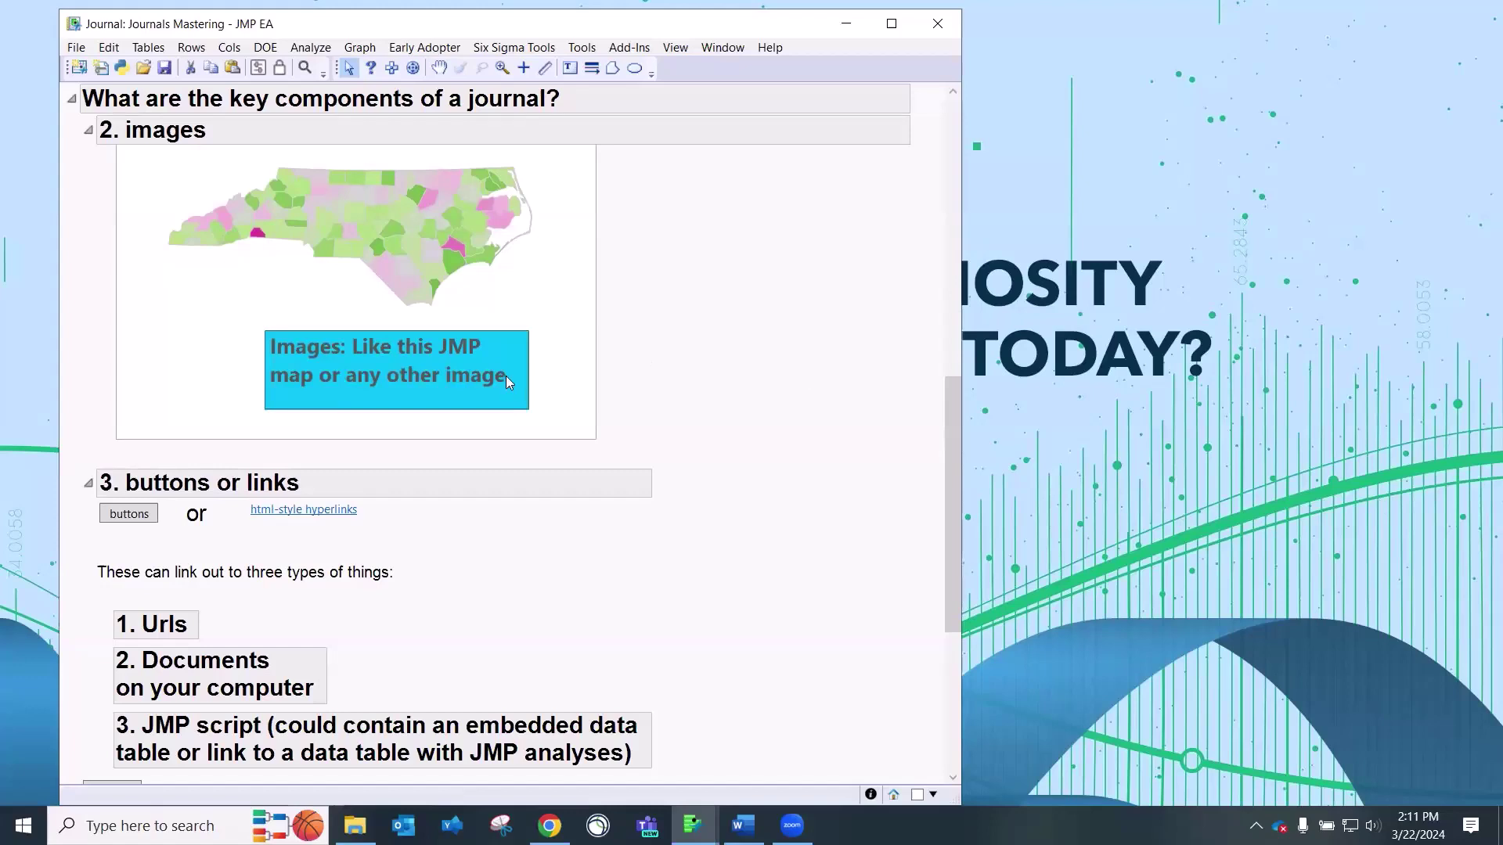
pyautogui.scroll(-3, 413, 574)
pyautogui.scroll(-2, 413, 574)
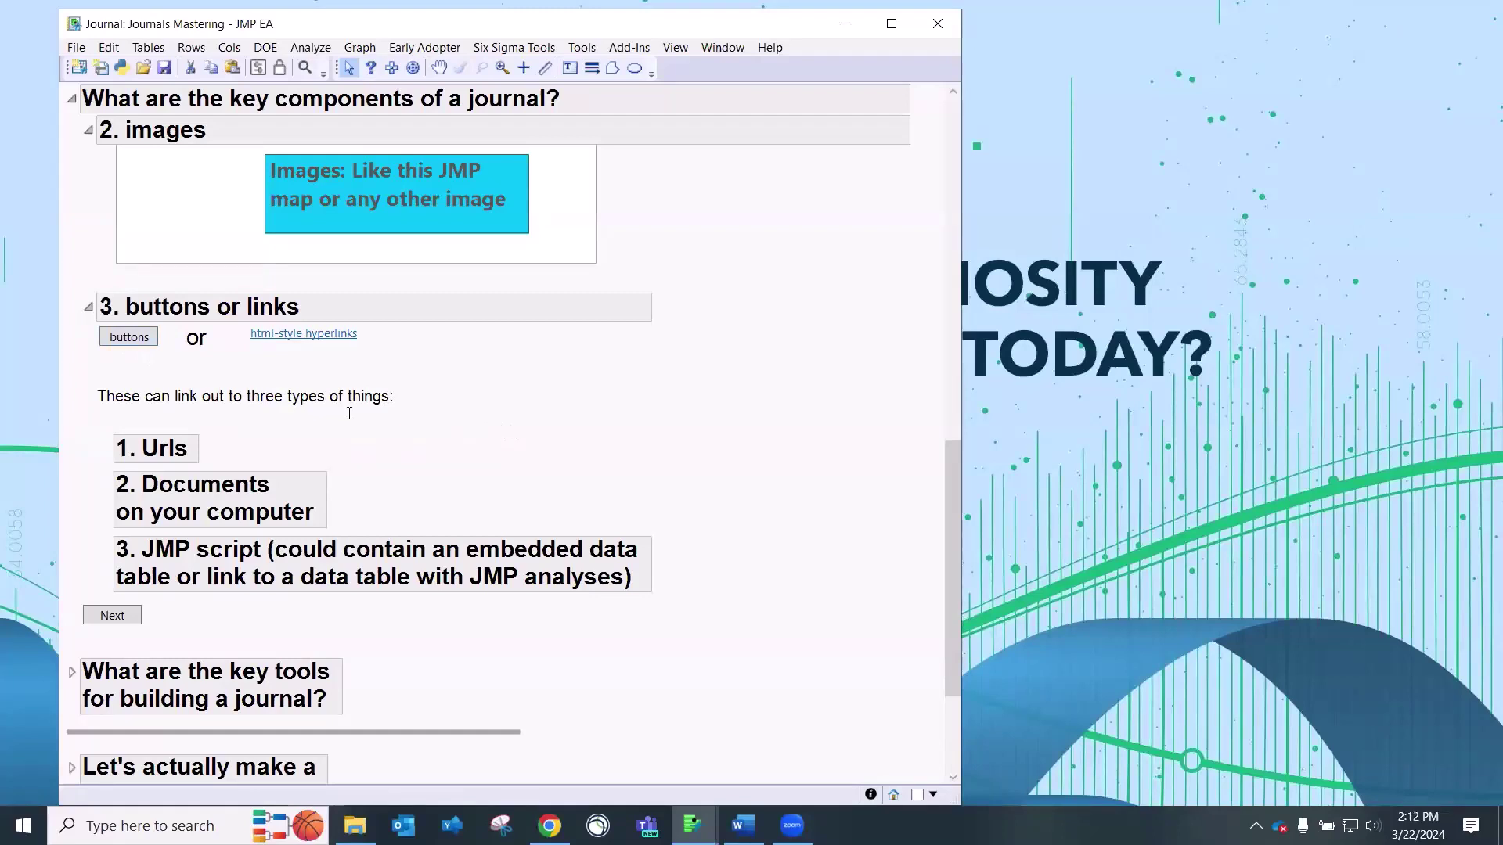
pyautogui.moveTo(84, 369)
pyautogui.mouseDown()
pyautogui.moveTo(113, 380)
pyautogui.moveTo(184, 331)
pyautogui.mouseUp()
pyautogui.click(130, 337)
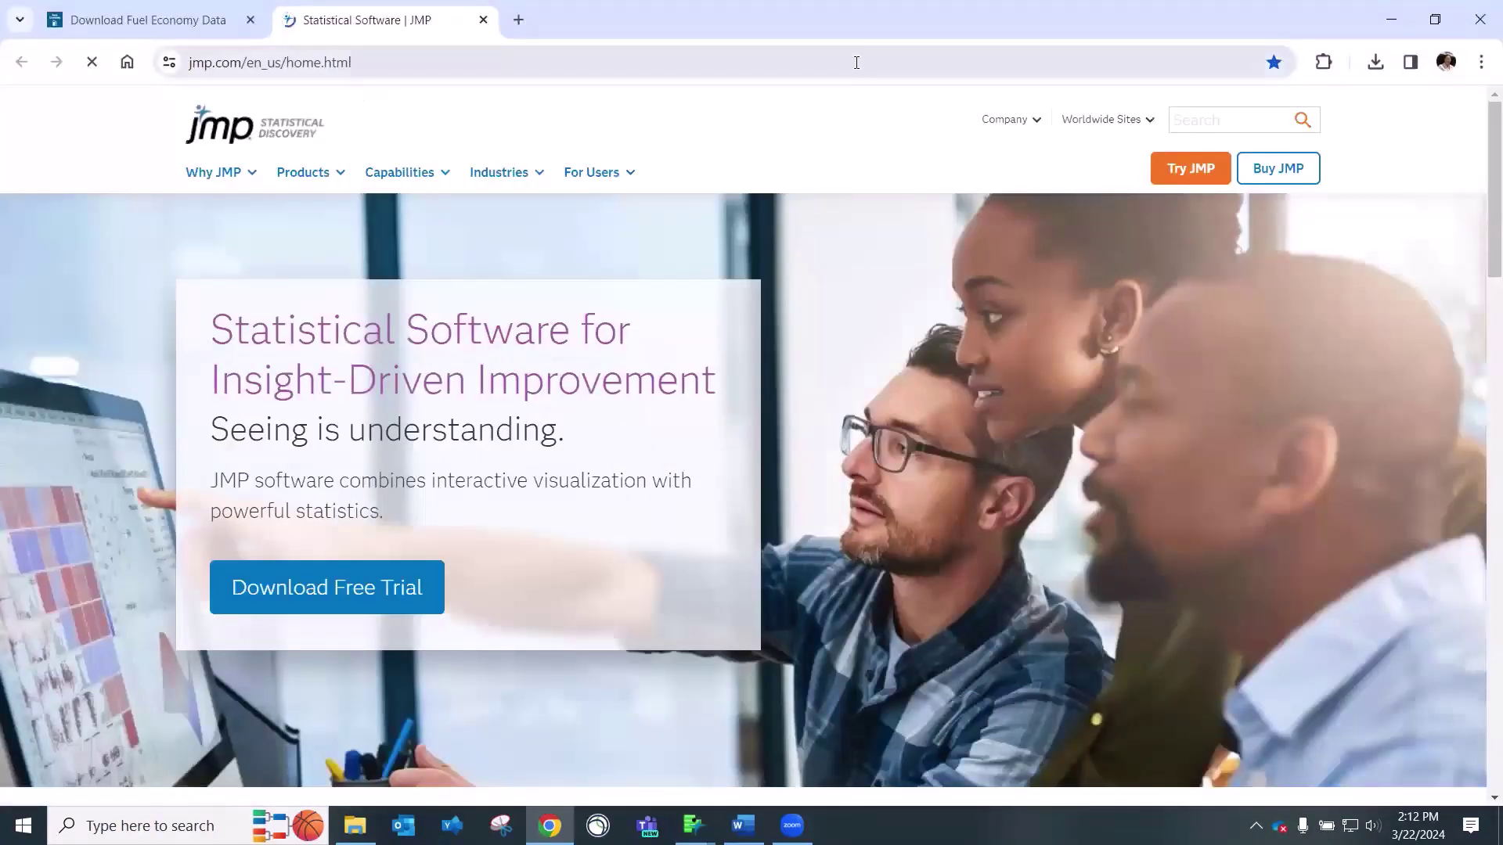
pyautogui.click(1390, 27)
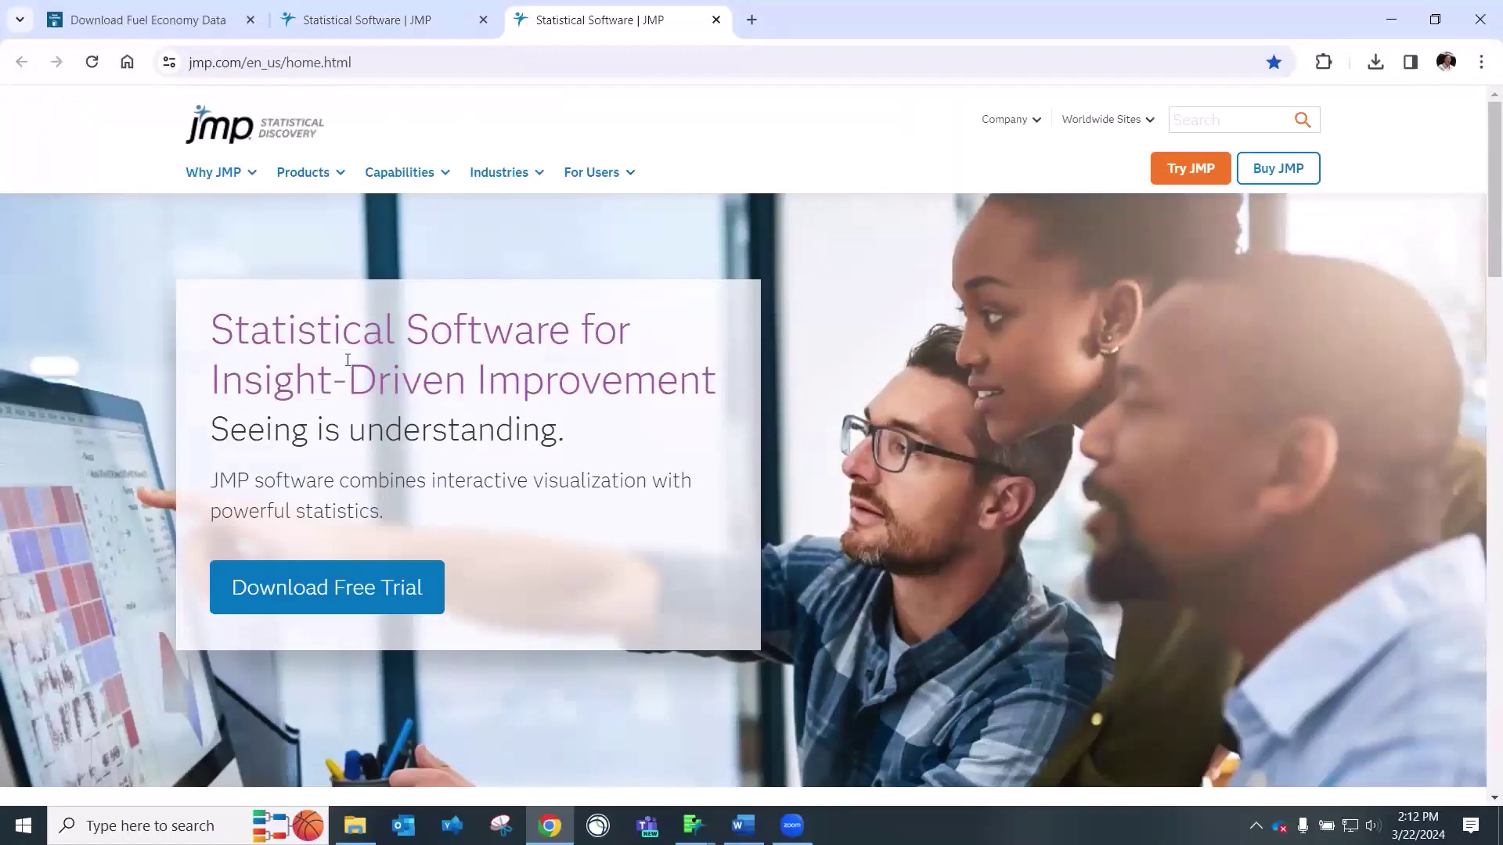
pyautogui.click(1389, 18)
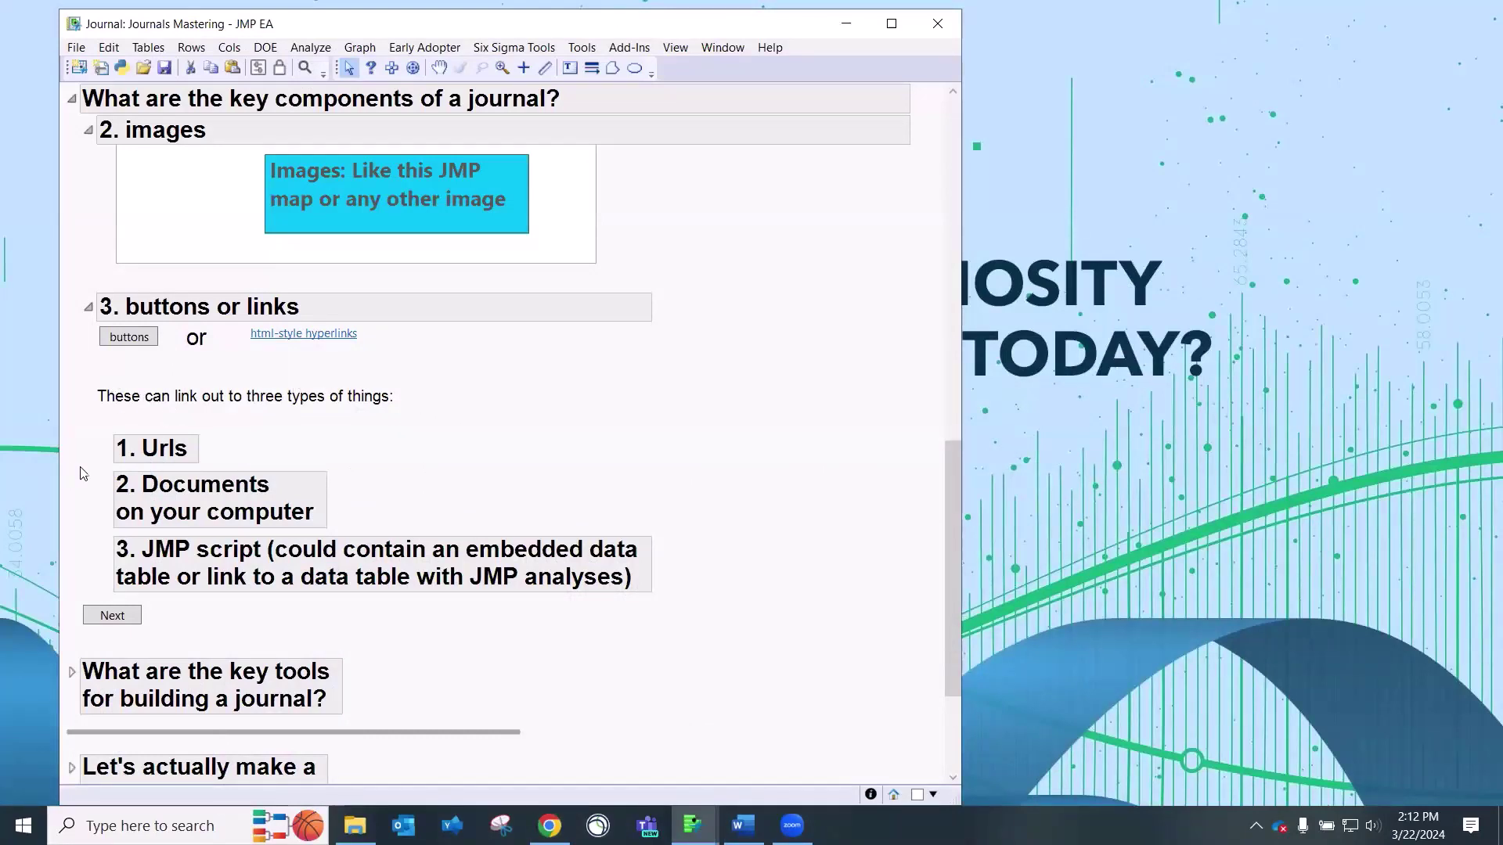
pyautogui.moveTo(67, 467)
pyautogui.mouseDown()
pyautogui.moveTo(201, 466)
pyautogui.moveTo(204, 437)
pyautogui.mouseUp()
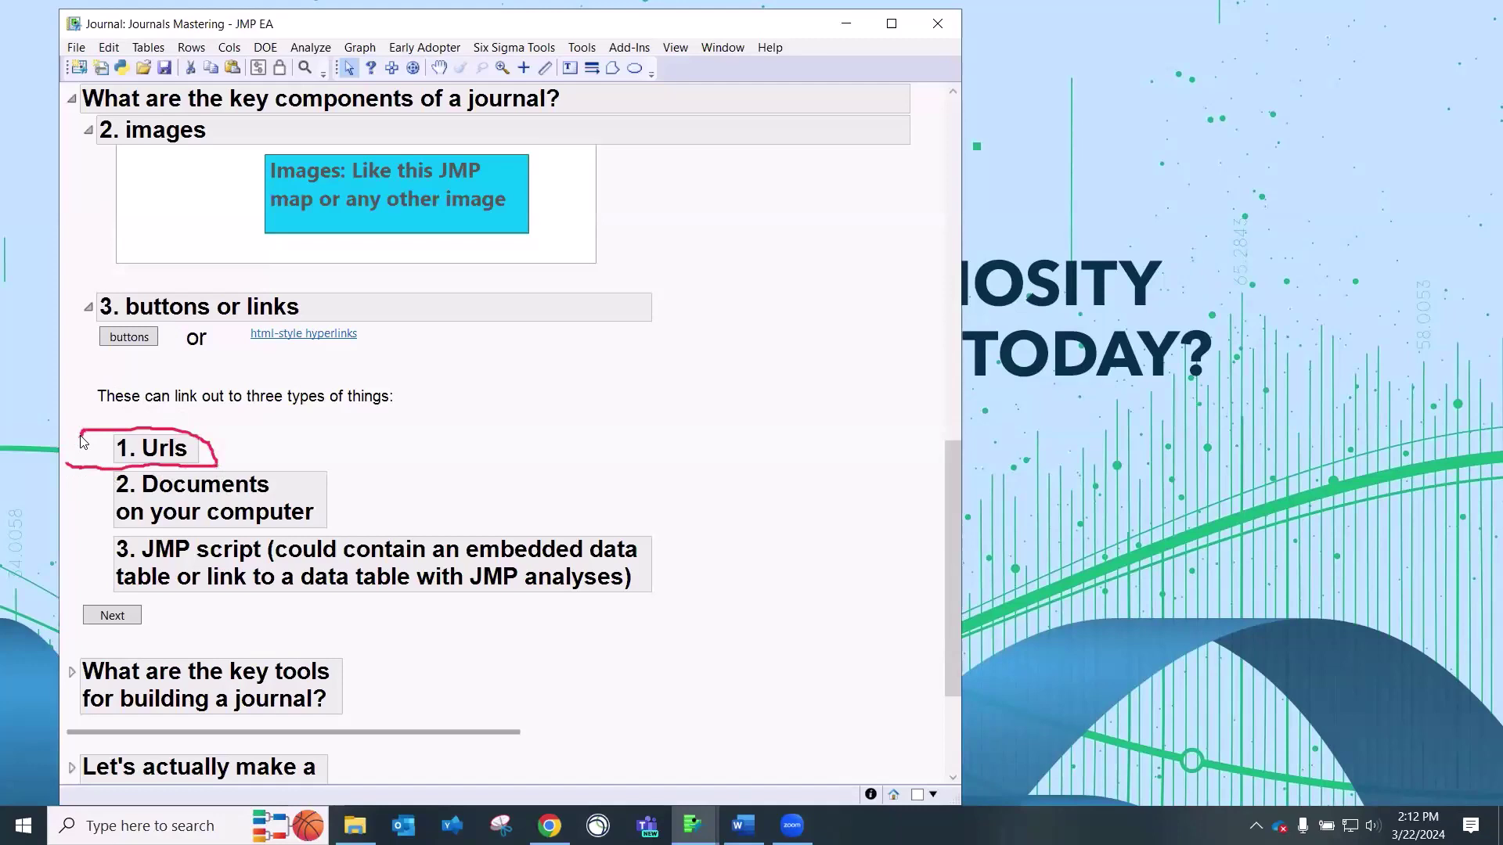
pyautogui.moveTo(91, 474)
pyautogui.mouseDown()
pyautogui.moveTo(93, 514)
pyautogui.moveTo(286, 553)
pyautogui.moveTo(252, 459)
pyautogui.moveTo(66, 492)
pyautogui.mouseUp()
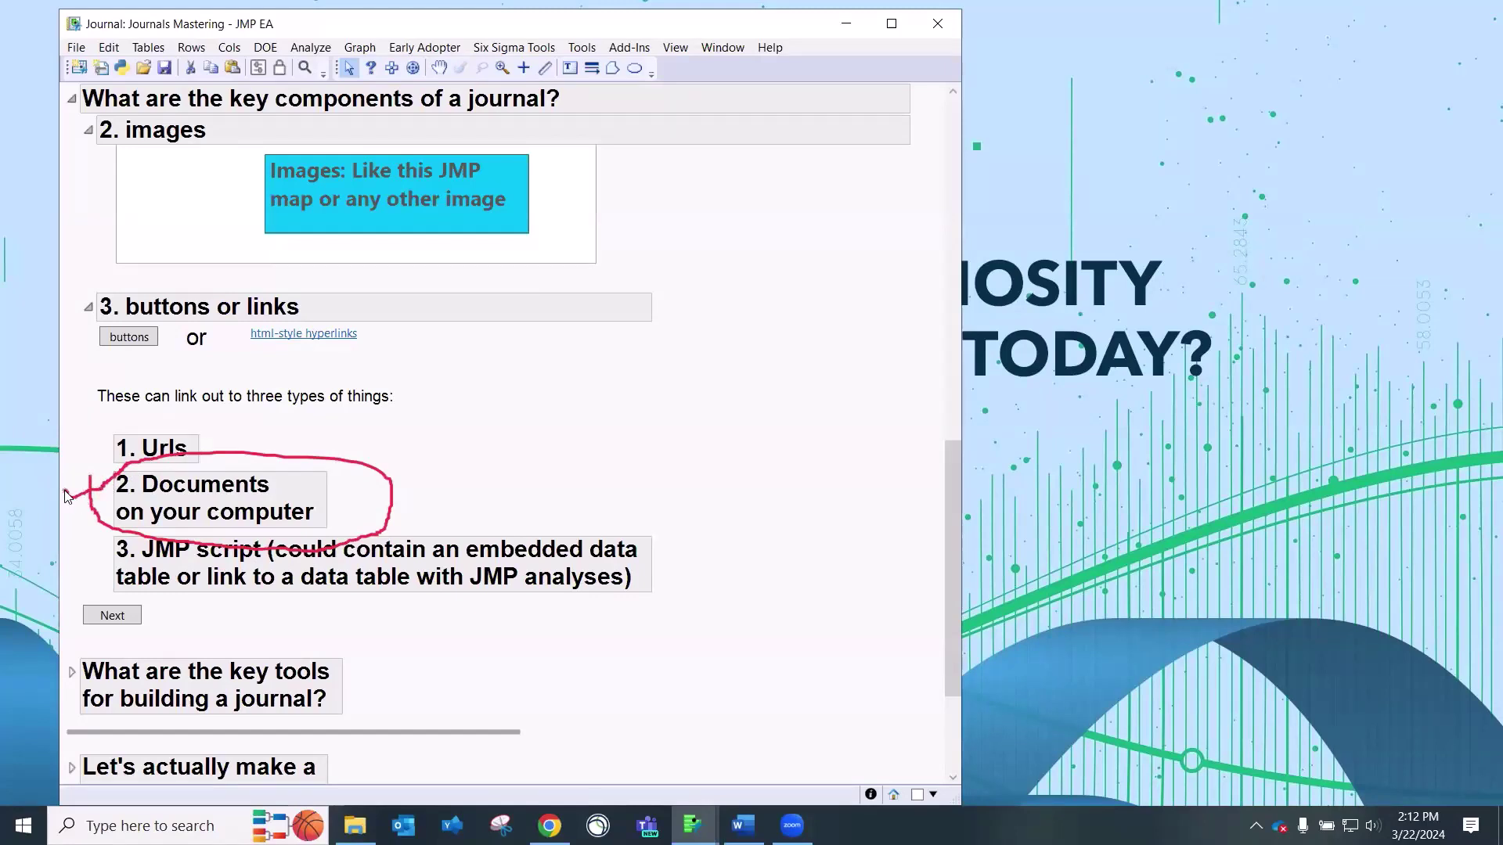
pyautogui.press('Escape')
pyautogui.scroll(-1, 94, 517)
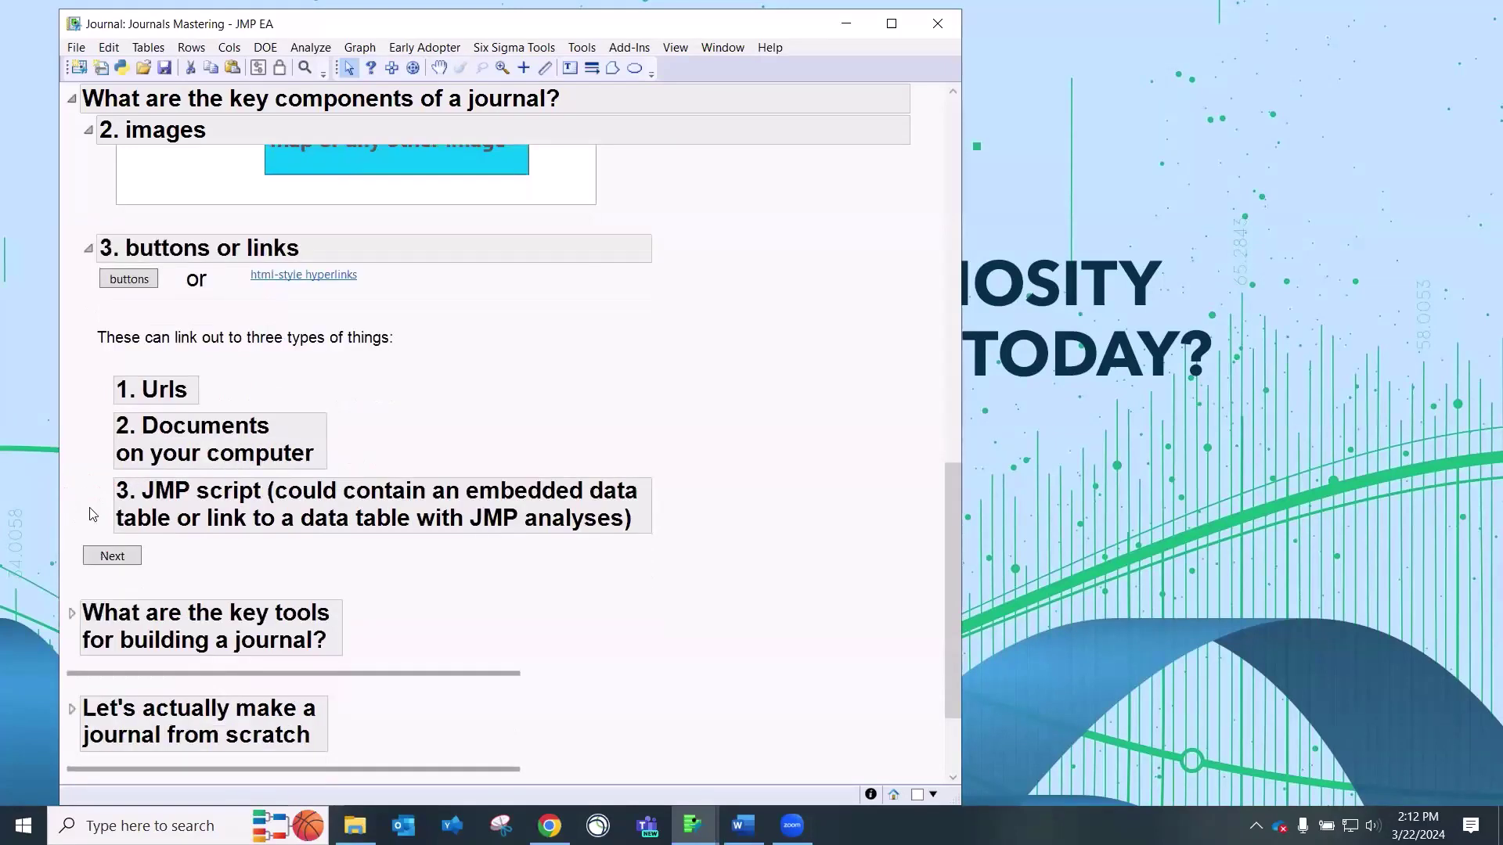
pyautogui.moveTo(94, 480)
pyautogui.mouseDown()
pyautogui.moveTo(110, 551)
pyautogui.moveTo(457, 567)
pyautogui.moveTo(708, 548)
pyautogui.moveTo(606, 465)
pyautogui.moveTo(65, 479)
pyautogui.mouseUp()
# - Advance to 'What are the key tools' and show the Tools menu with Arrow (A) and Selection (S)
pyautogui.click(89, 558)
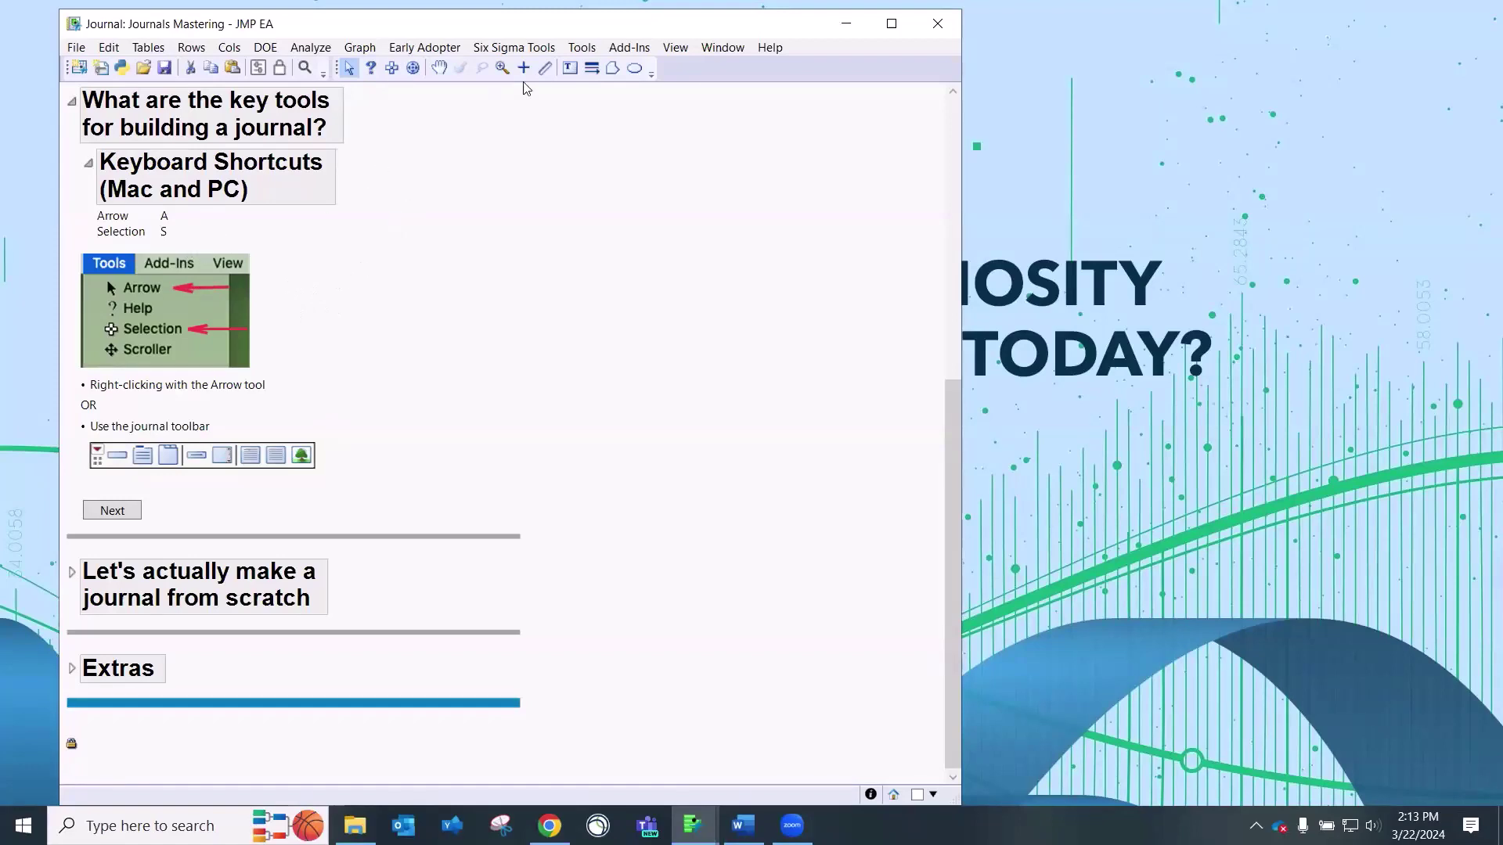
pyautogui.click(595, 52)
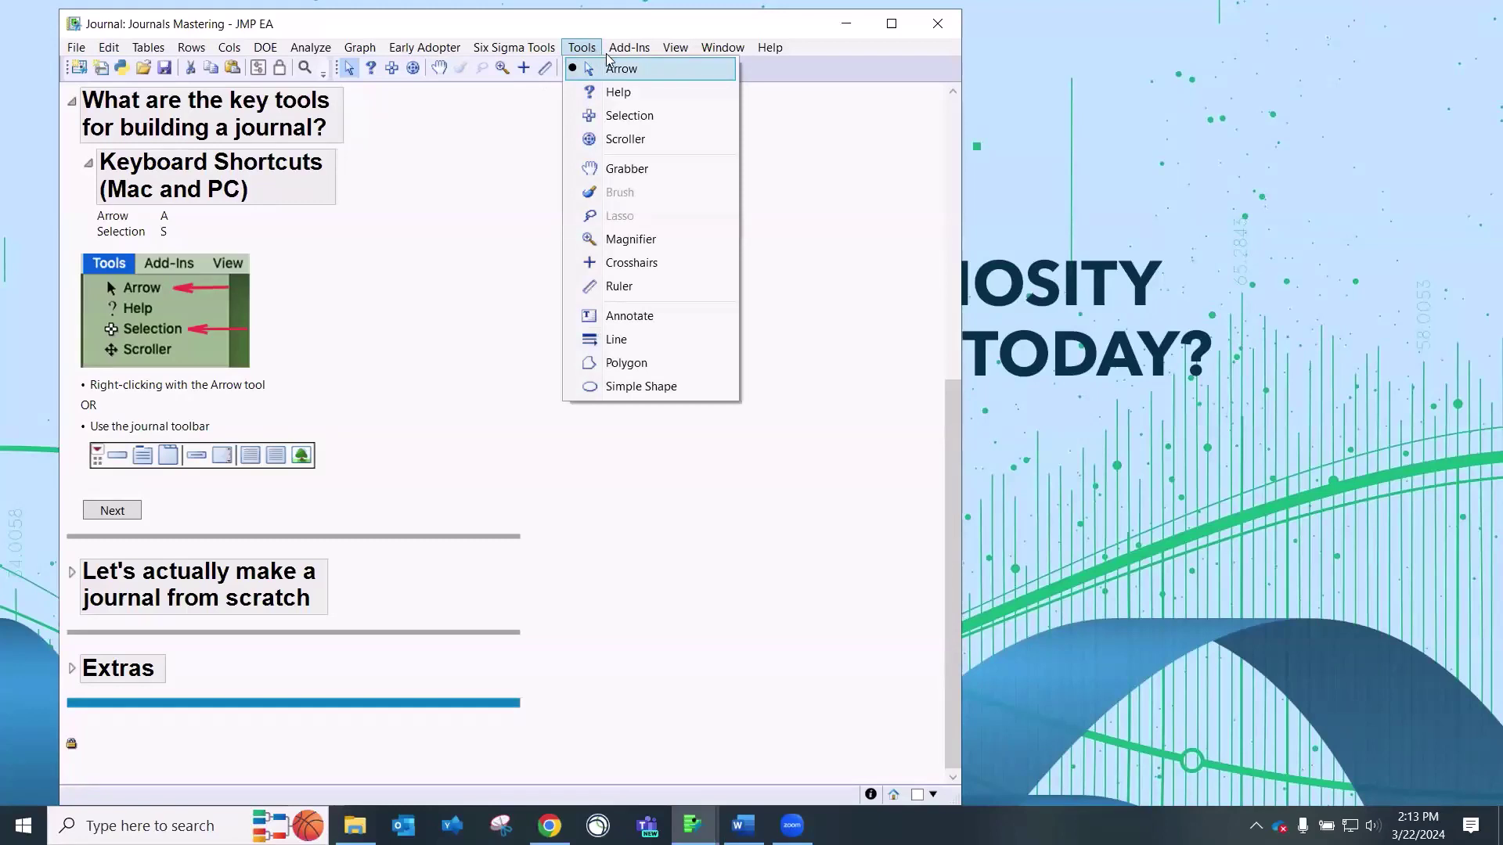
pyautogui.press('Right')
pyautogui.press('Escape')
pyautogui.click(582, 49)
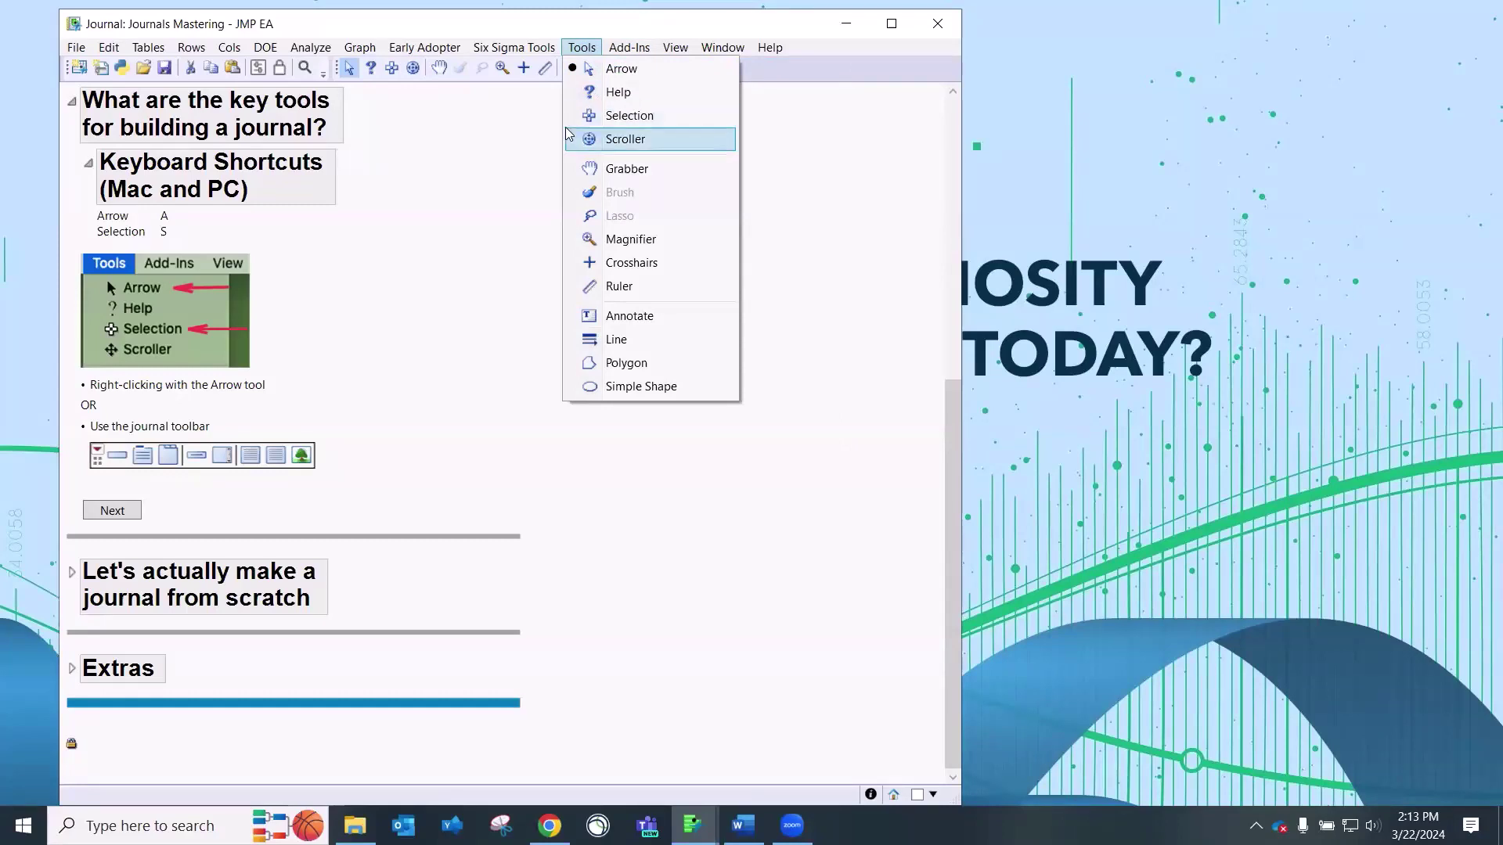
pyautogui.click(483, 165)
pyautogui.moveTo(415, 133)
pyautogui.mouseDown()
pyautogui.moveTo(458, 132)
pyautogui.moveTo(526, 98)
pyautogui.moveTo(424, 68)
pyautogui.mouseUp()
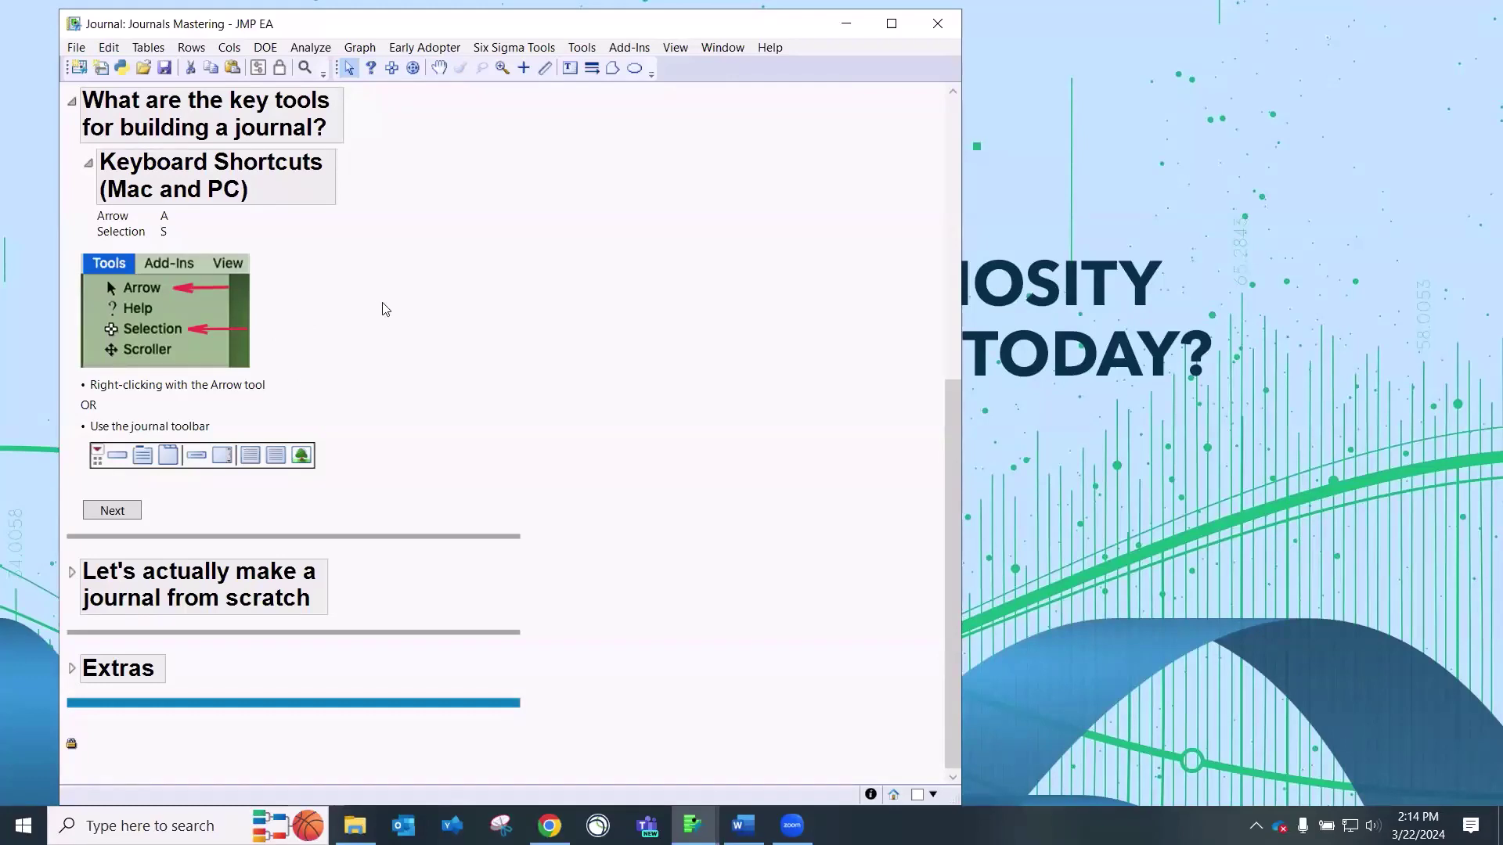
pyautogui.press('s')
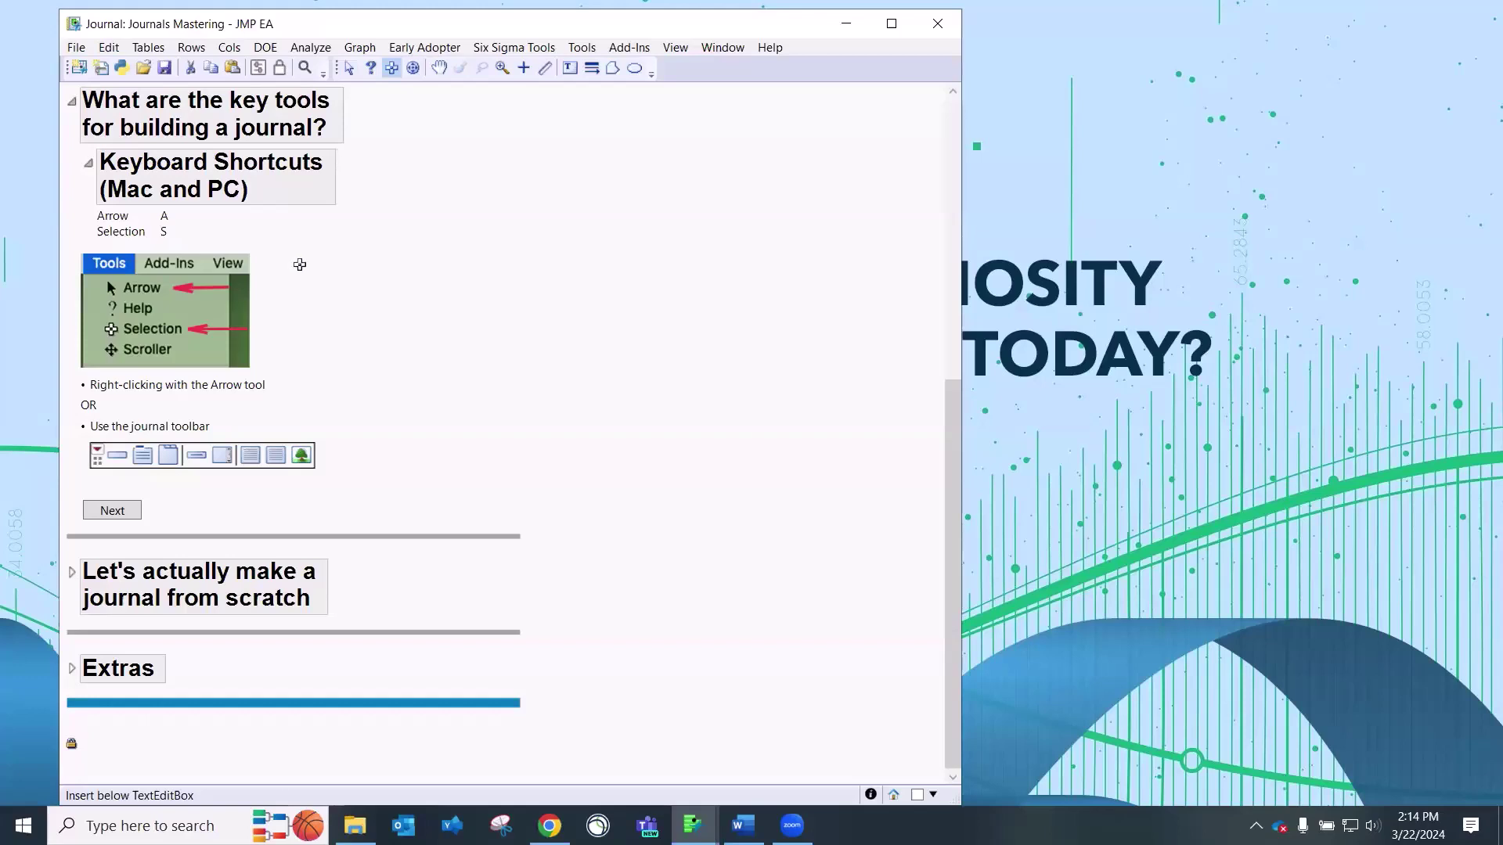
pyautogui.press('a')
pyautogui.press('s')
pyautogui.press('a')
pyautogui.press('s')
pyautogui.press('a')
pyautogui.moveTo(441, 446)
pyautogui.mouseDown()
pyautogui.moveTo(383, 419)
pyautogui.moveTo(183, 405)
pyautogui.moveTo(31, 431)
pyautogui.moveTo(95, 485)
pyautogui.moveTo(307, 505)
pyautogui.moveTo(404, 429)
pyautogui.mouseUp()
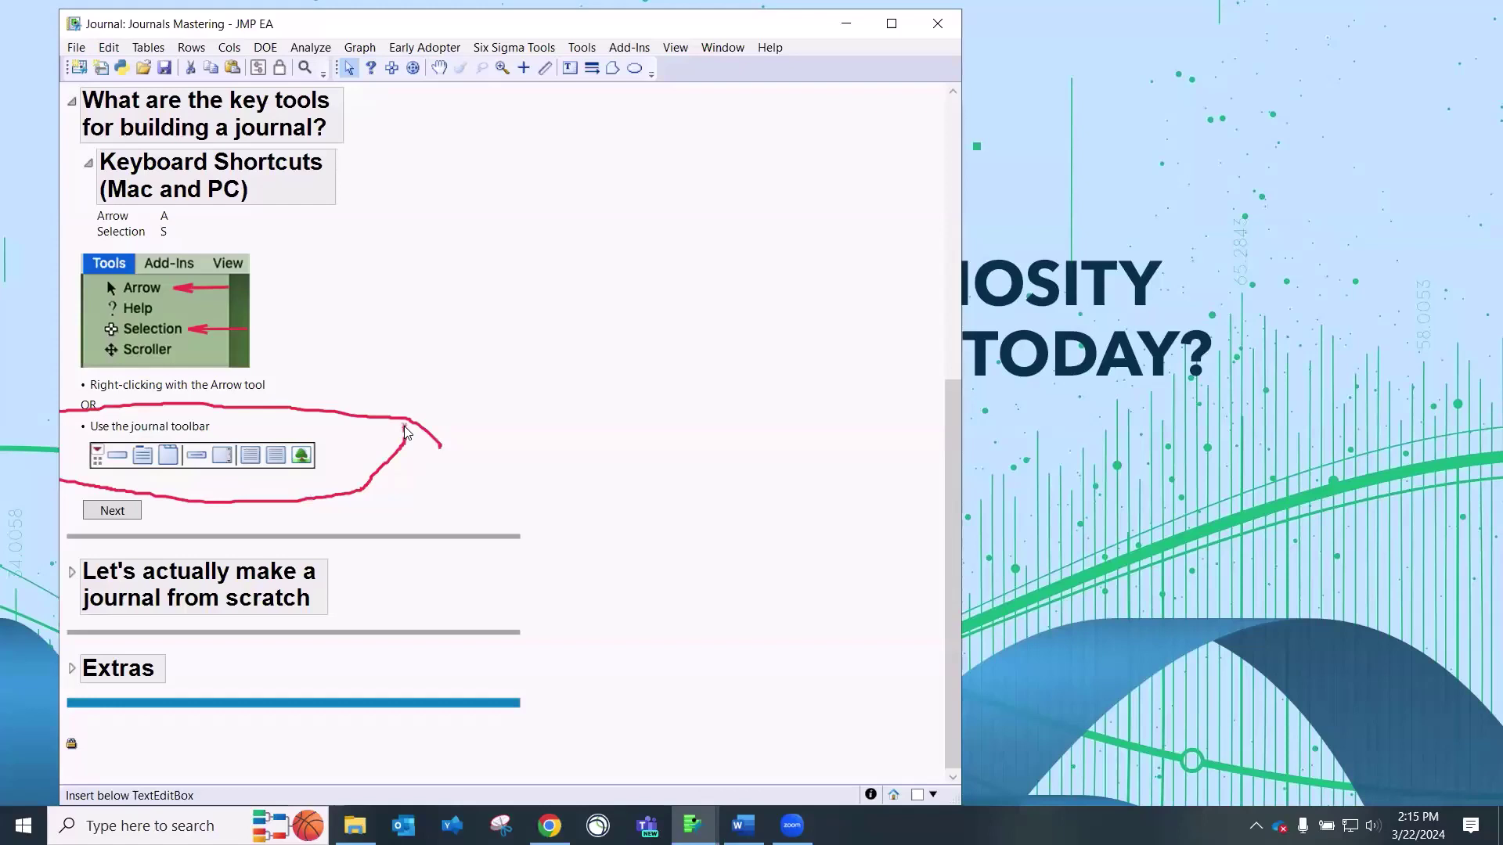
# - Uncheck Lock on the journal's context menu, then check Lock again
pyautogui.rightClick(385, 343)
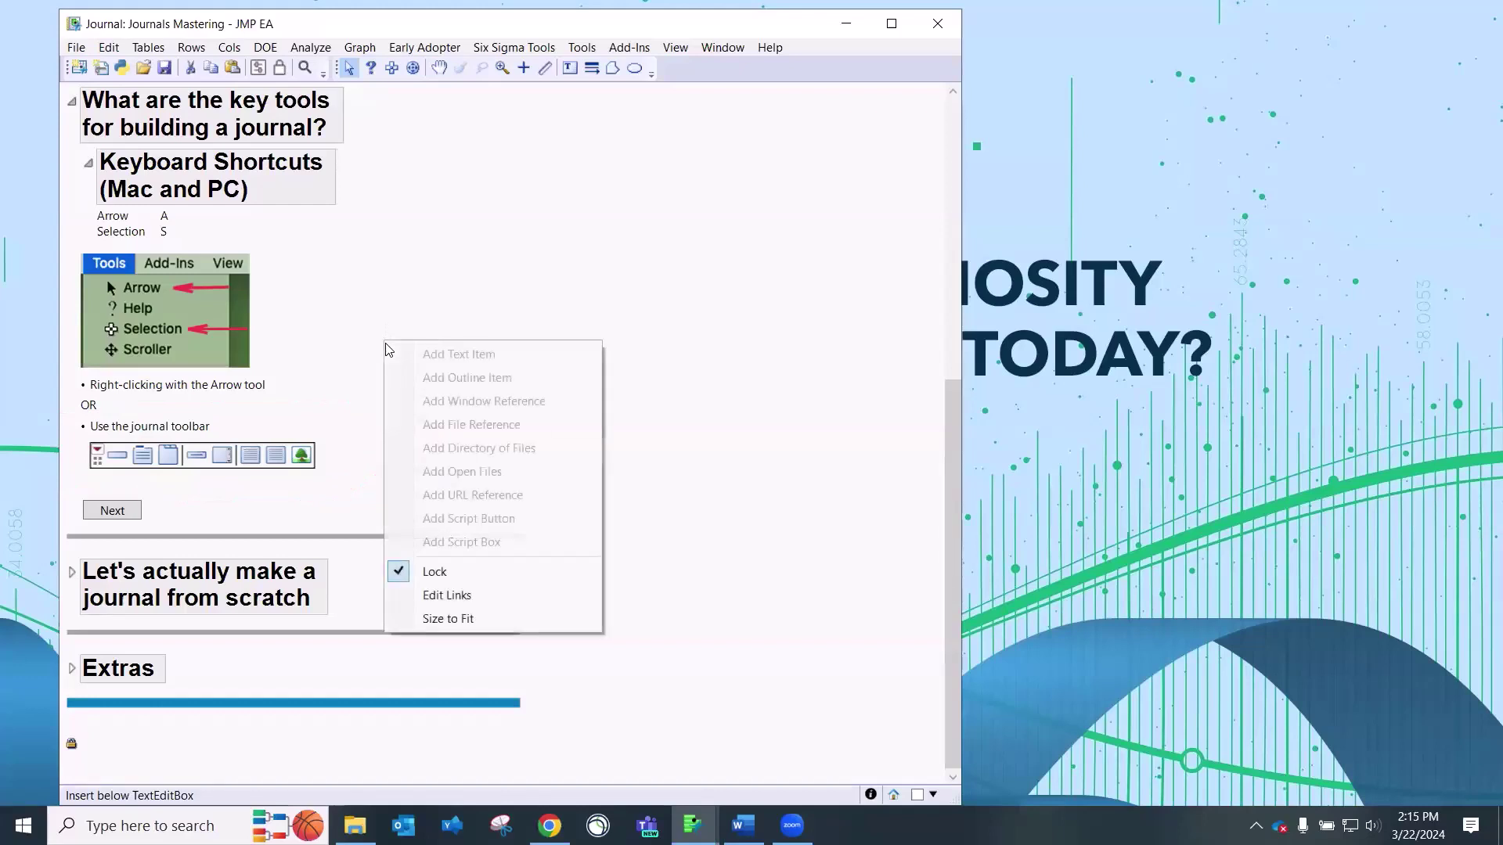
pyautogui.click(447, 575)
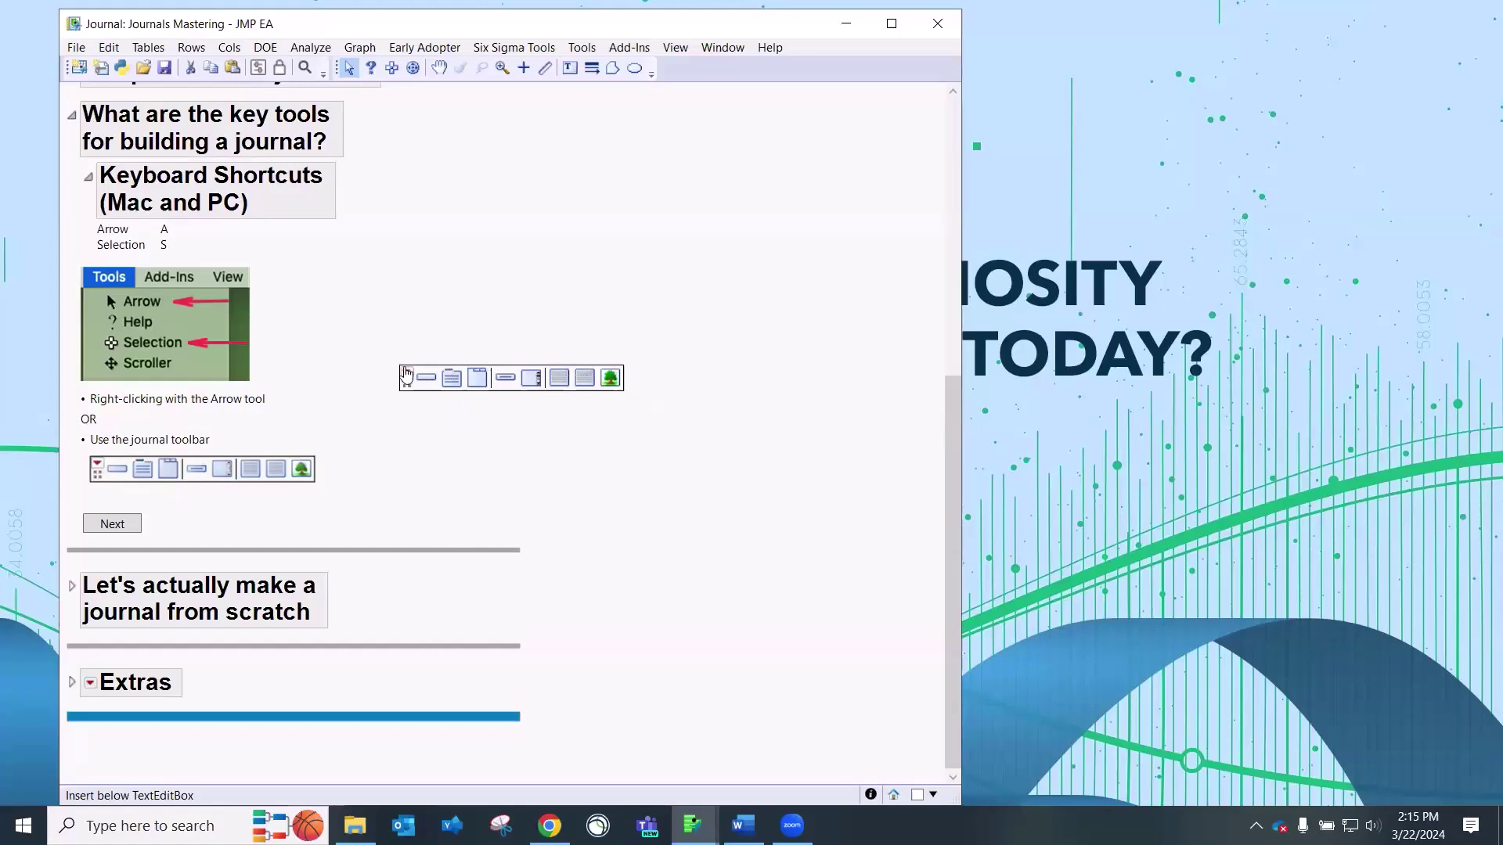
pyautogui.rightClick(397, 416)
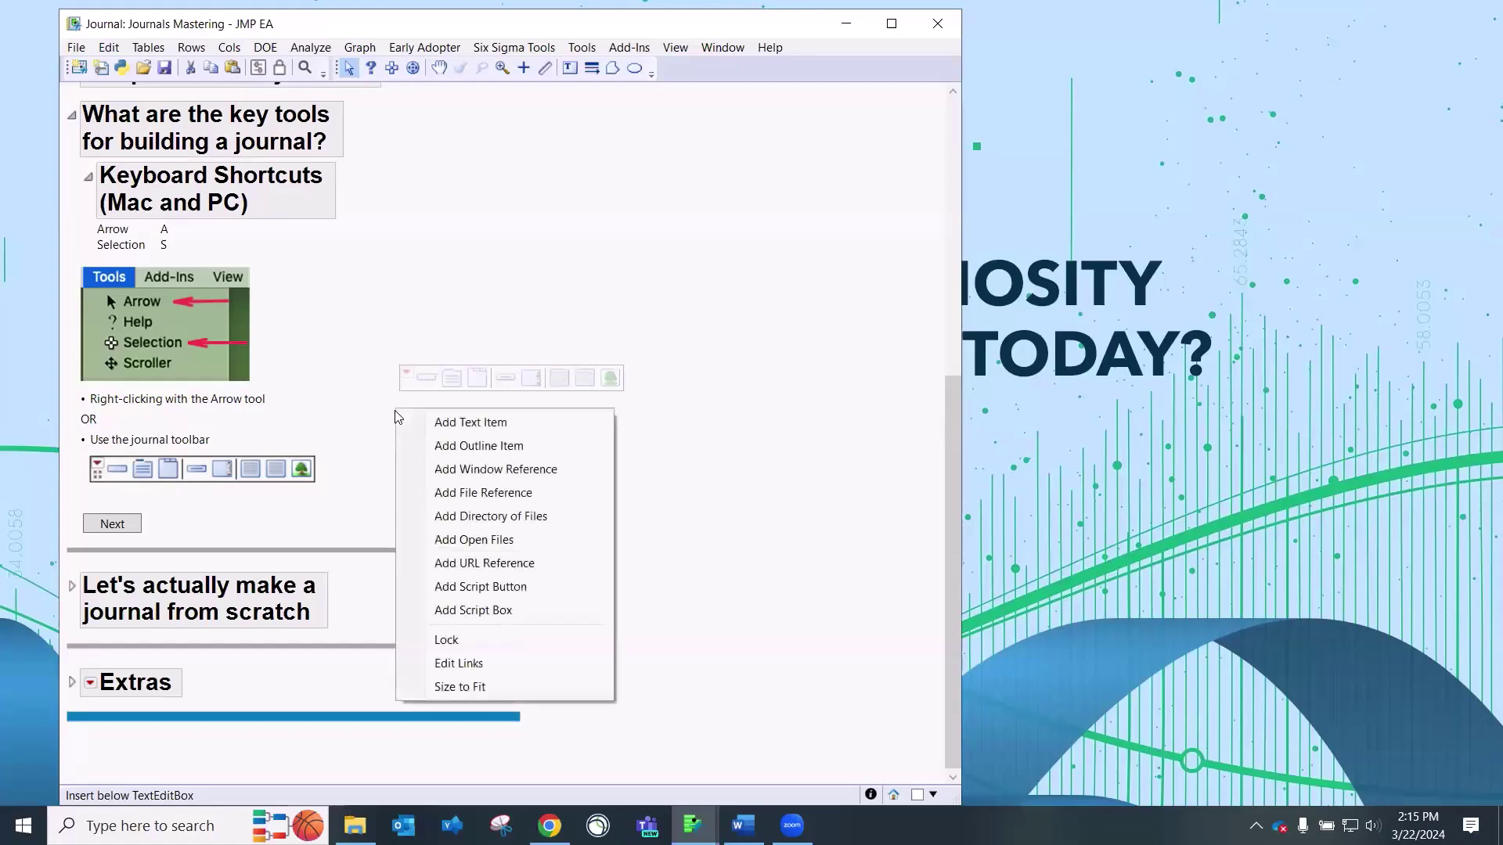
pyautogui.click(489, 641)
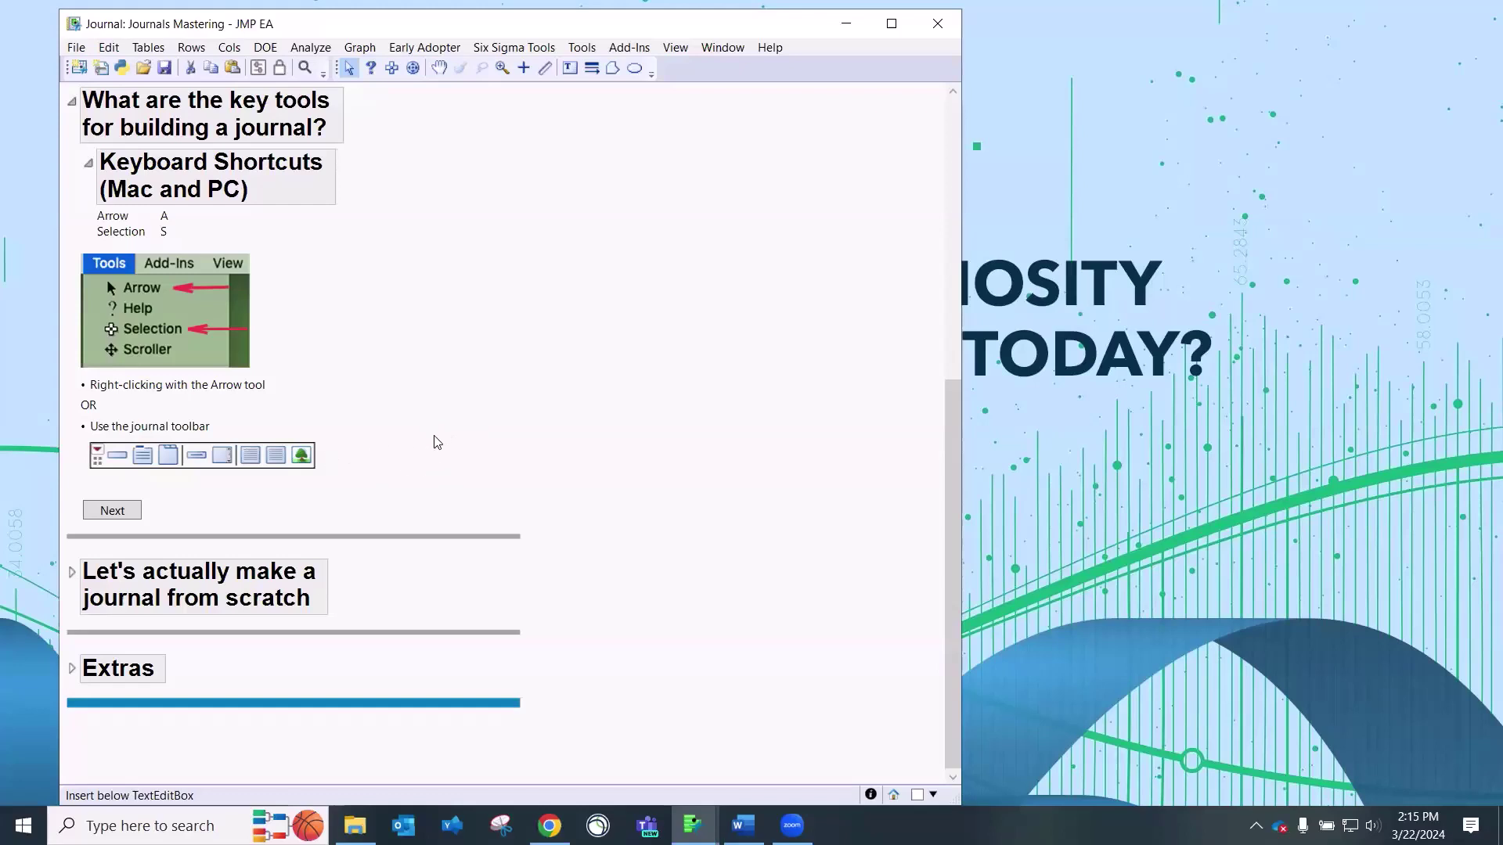
# - Review the locked journal's options, then go to 'Let's actually make a journal from scratch'
pyautogui.rightClick(413, 464)
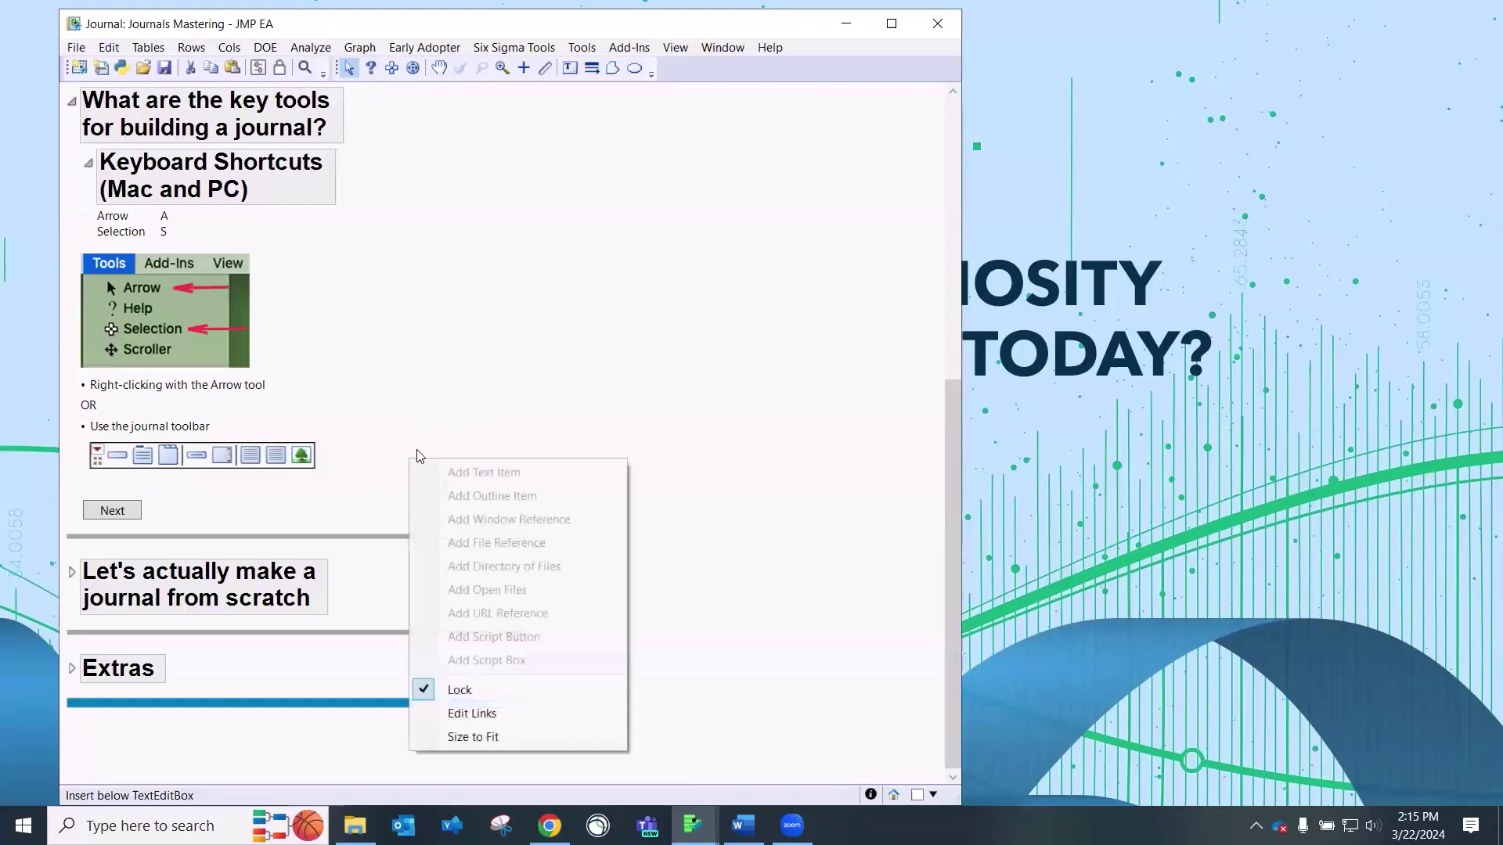
pyautogui.click(442, 412)
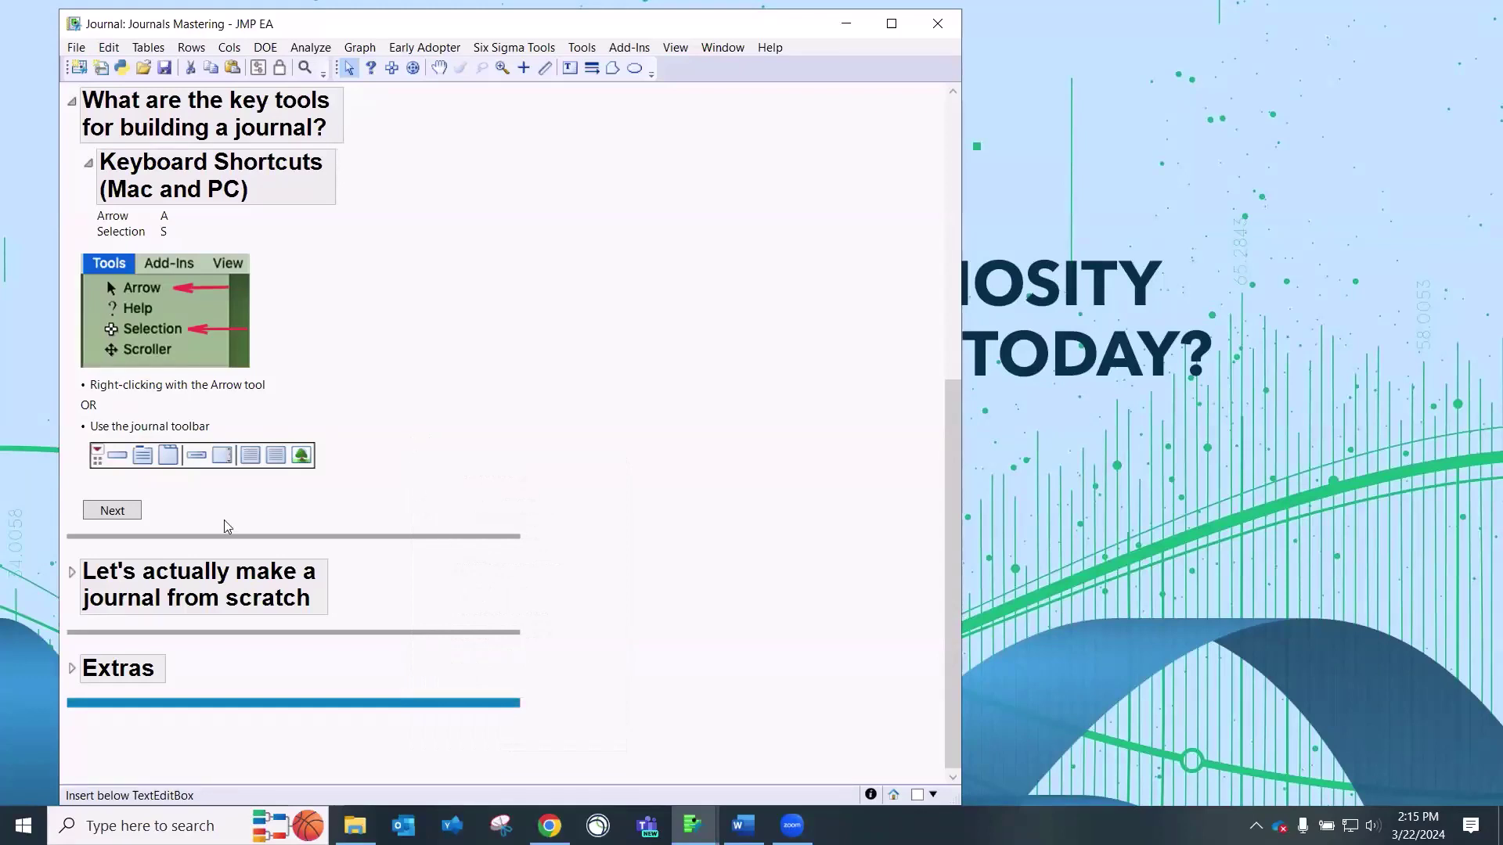
pyautogui.click(133, 512)
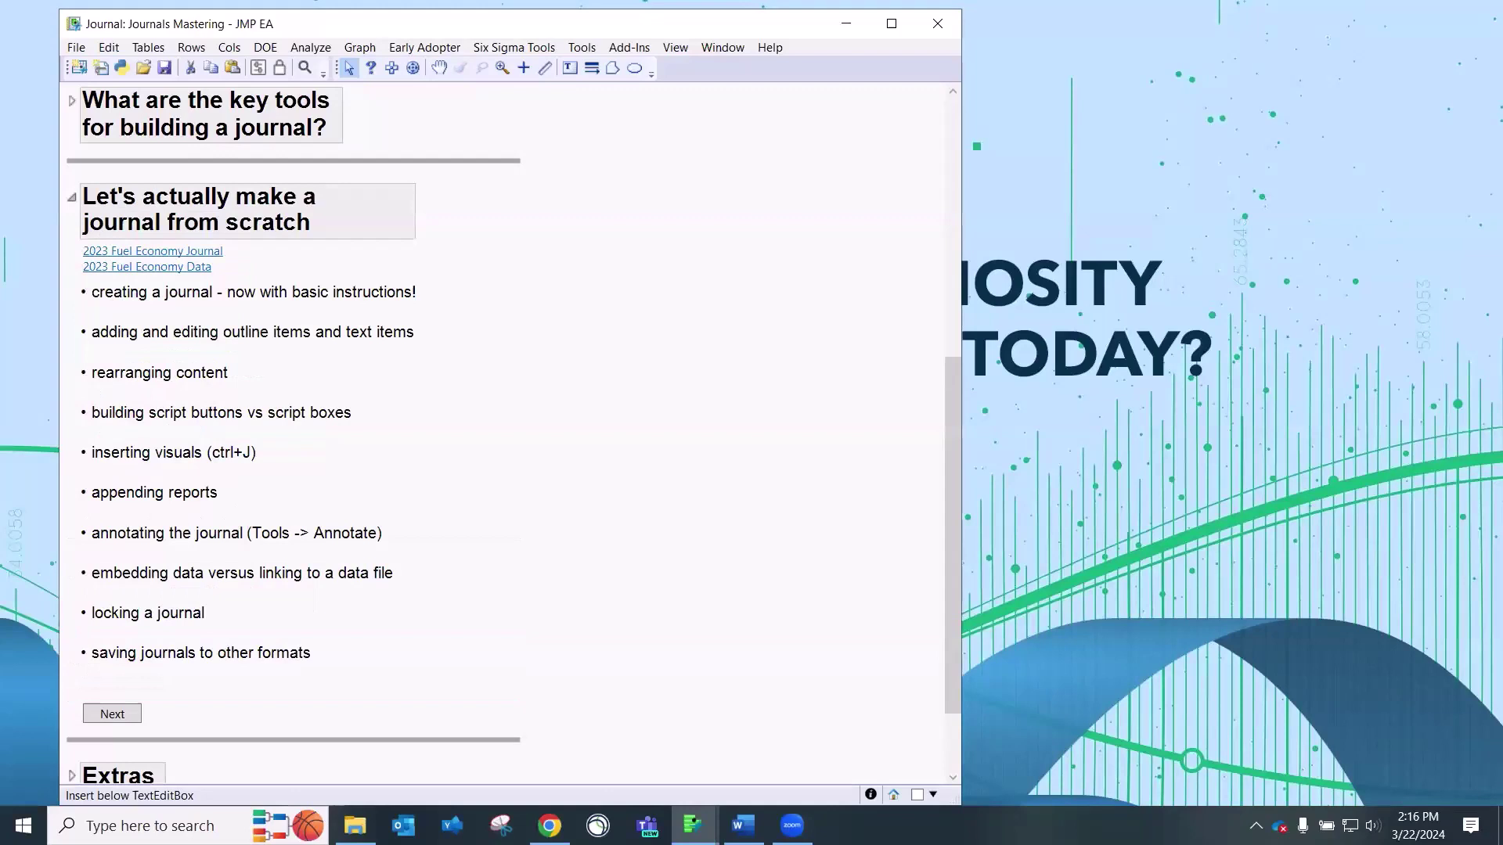